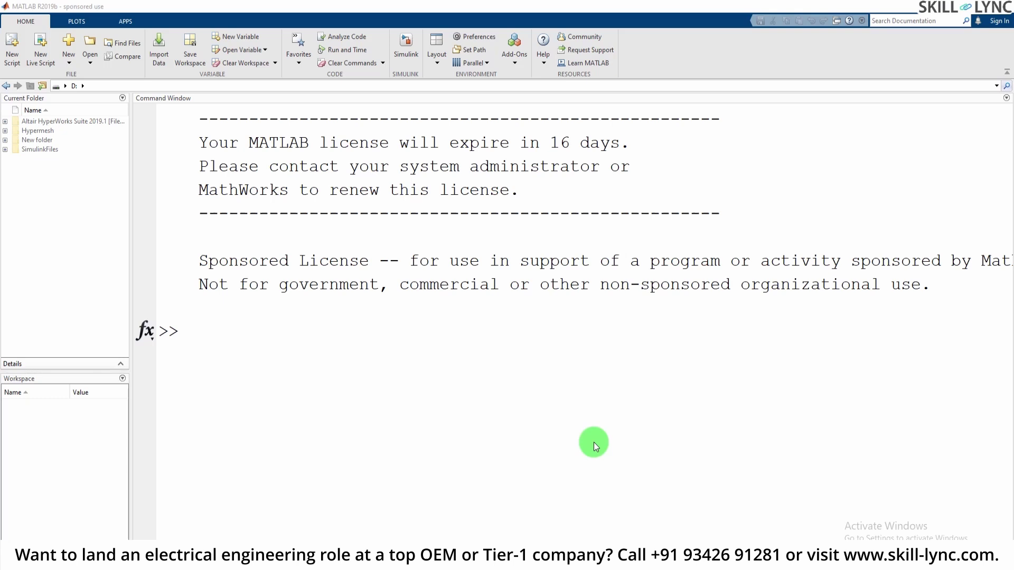
click(257, 336)
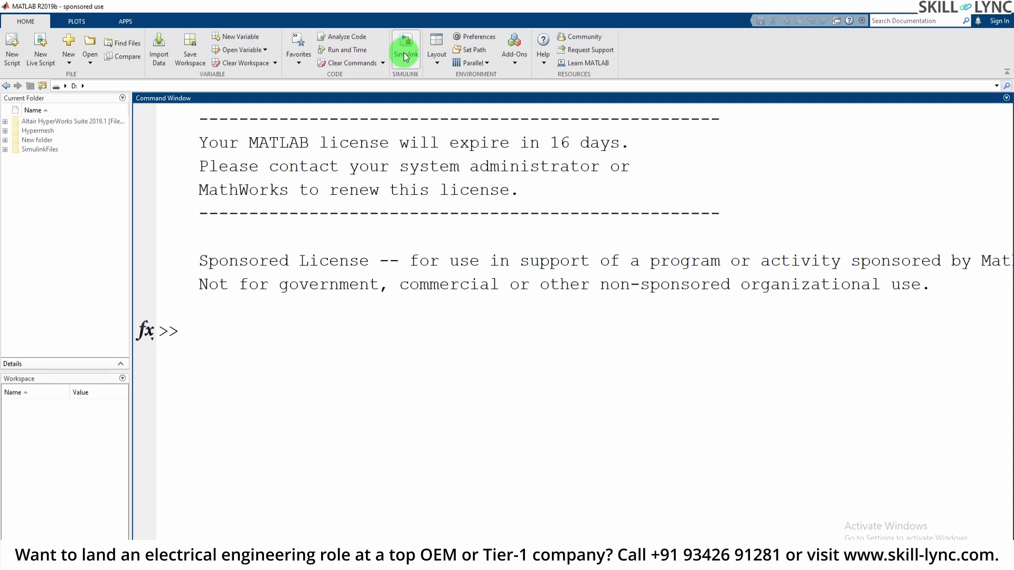
drag(378, 20, 432, 91)
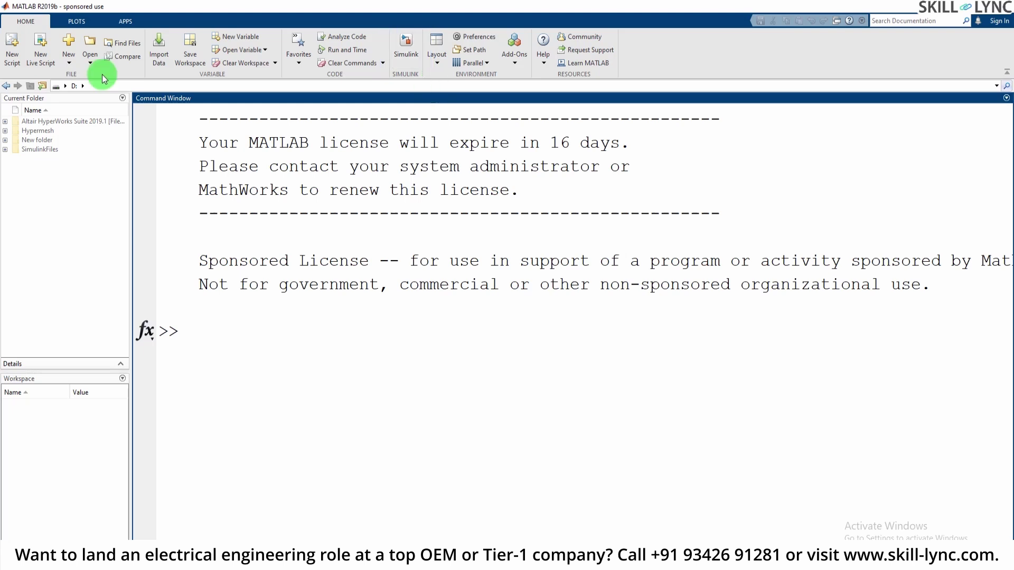
click(69, 63)
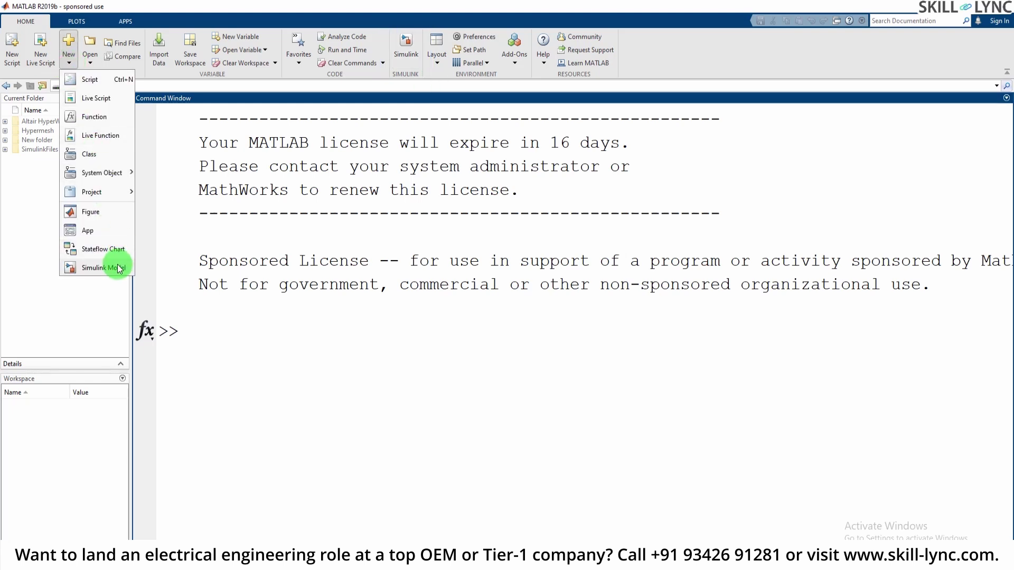
mouse_move(52, 26)
mouse_down()
mouse_move(104, 139)
mouse_move(129, 273)
mouse_move(147, 290)
mouse_up()
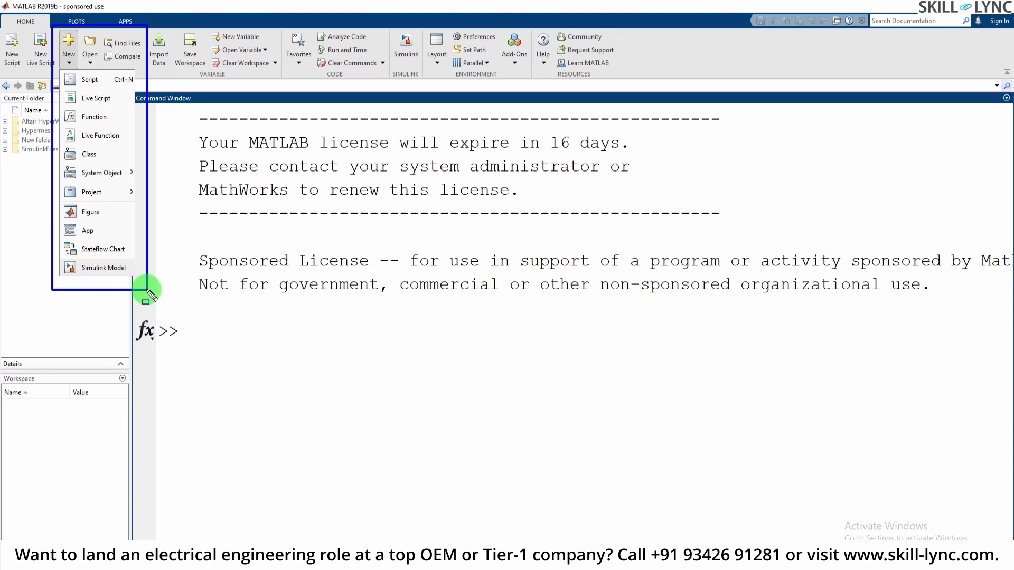
key(Escape)
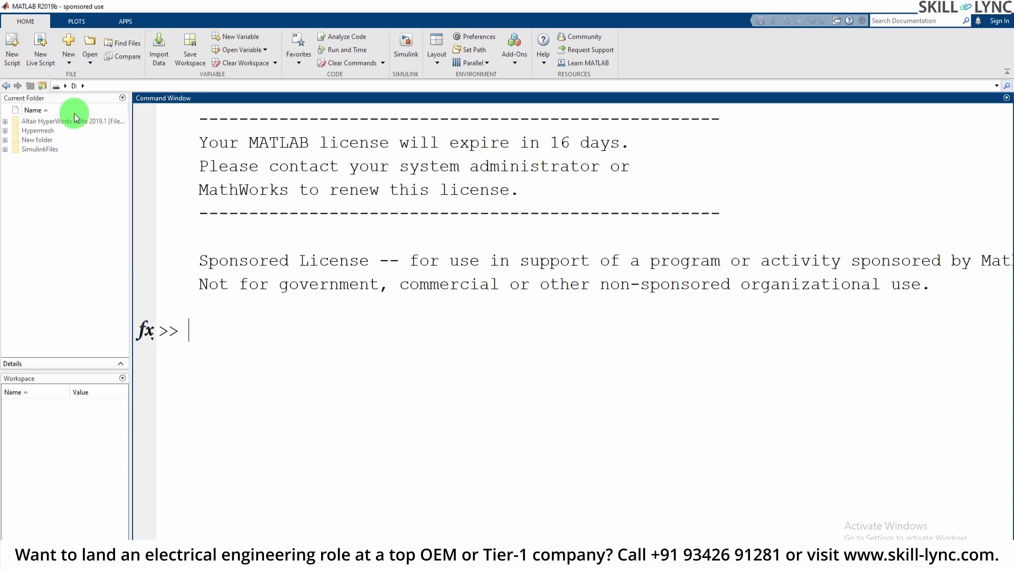
Step: Create a new blank Simulink model and dismiss the toolstrip help notification above its canvas
click(68, 59)
click(102, 270)
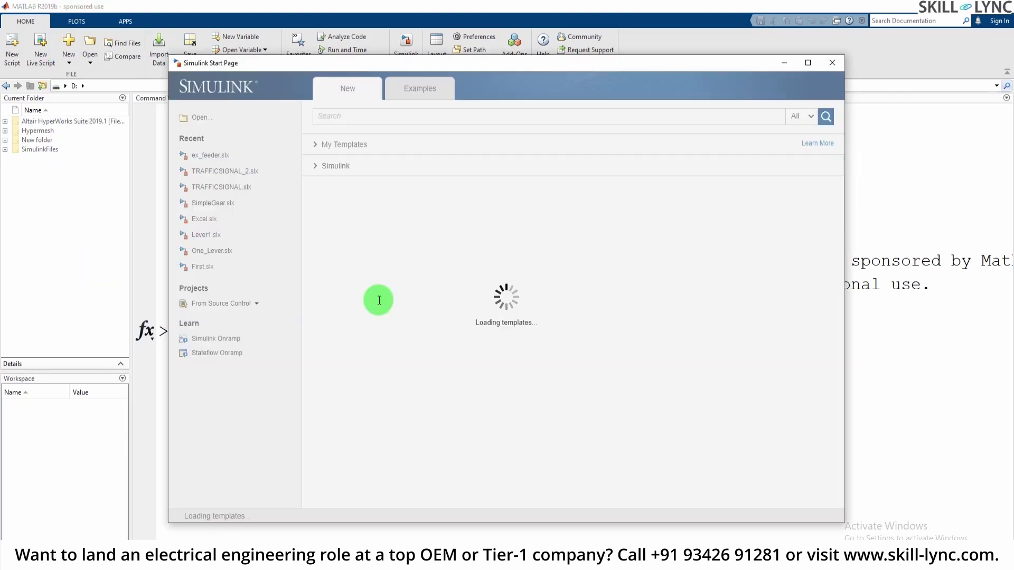
click(414, 196)
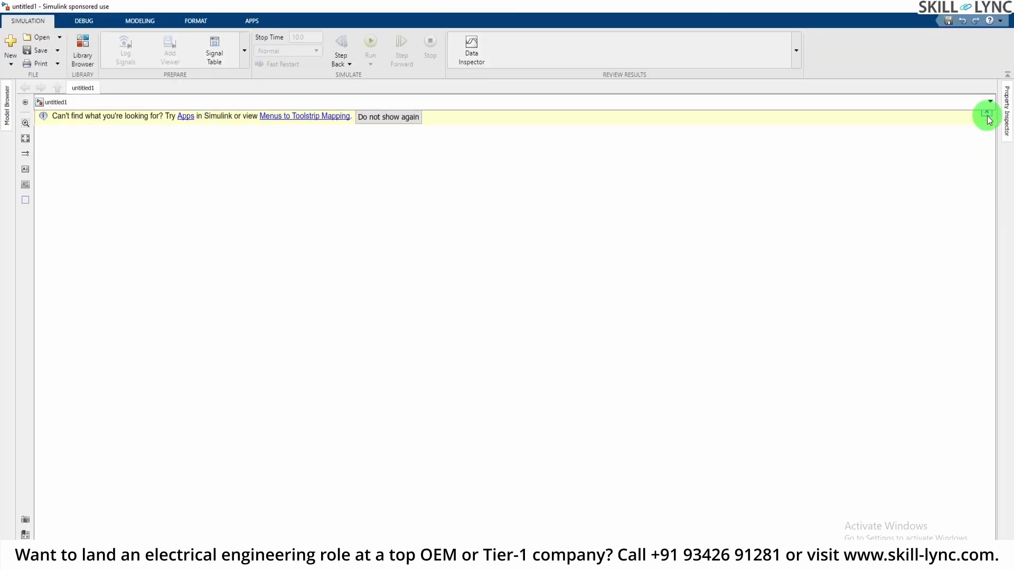
click(987, 113)
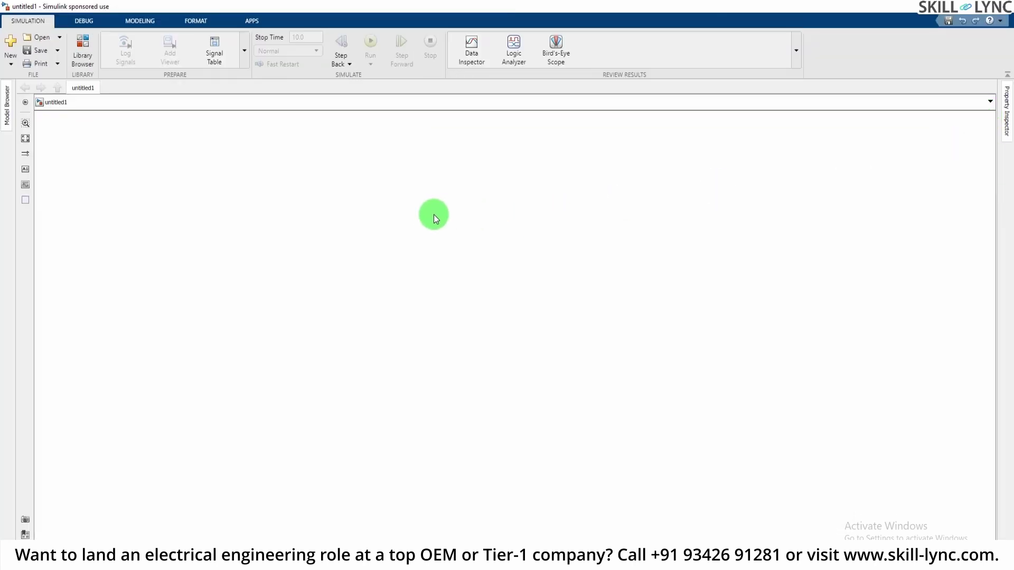
Step: Search the blocks for "gear", insert the Driveline Simple Gear block and move it slightly lower on the canvas
double_click(428, 214)
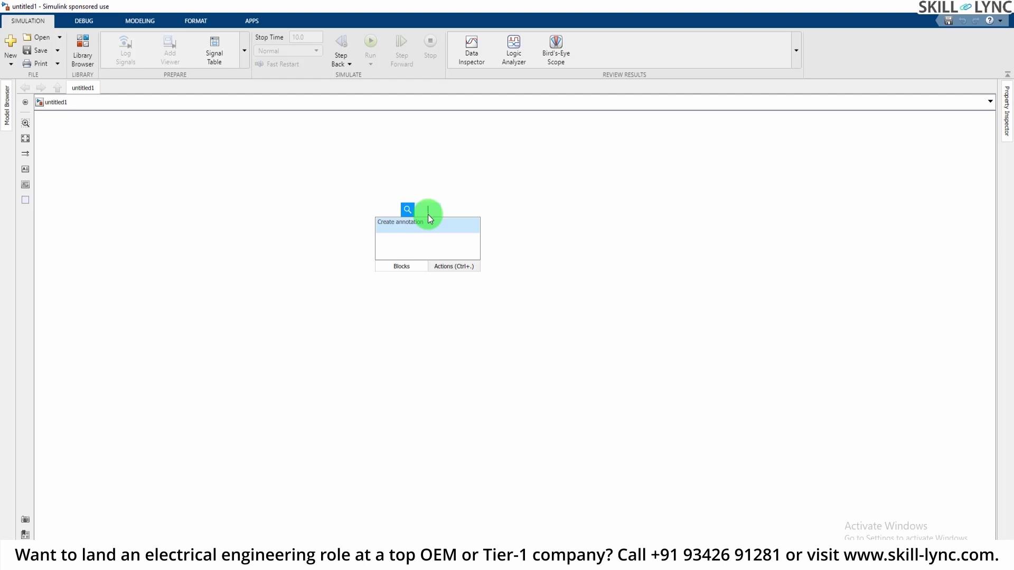
text(gear)
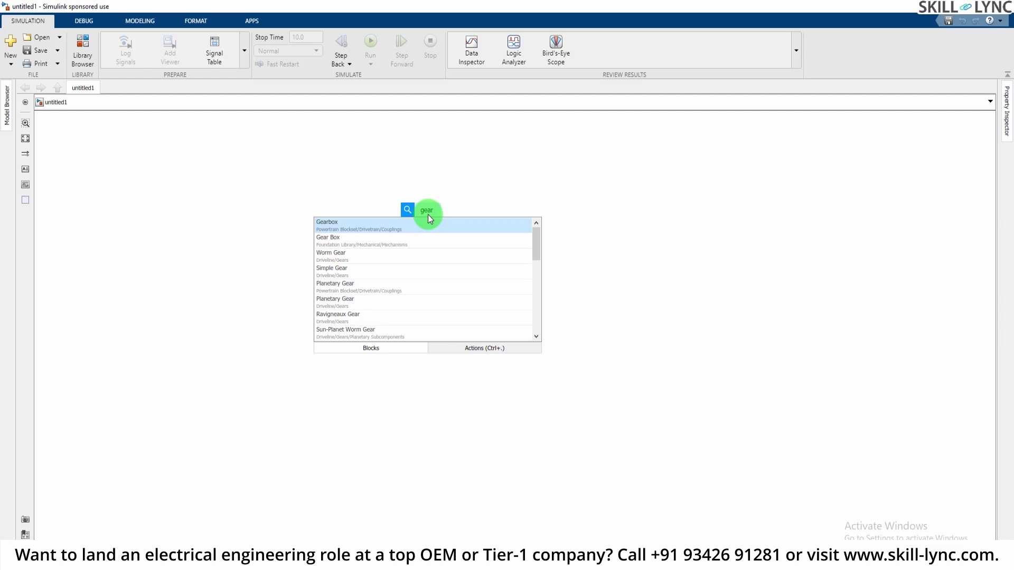
click(341, 274)
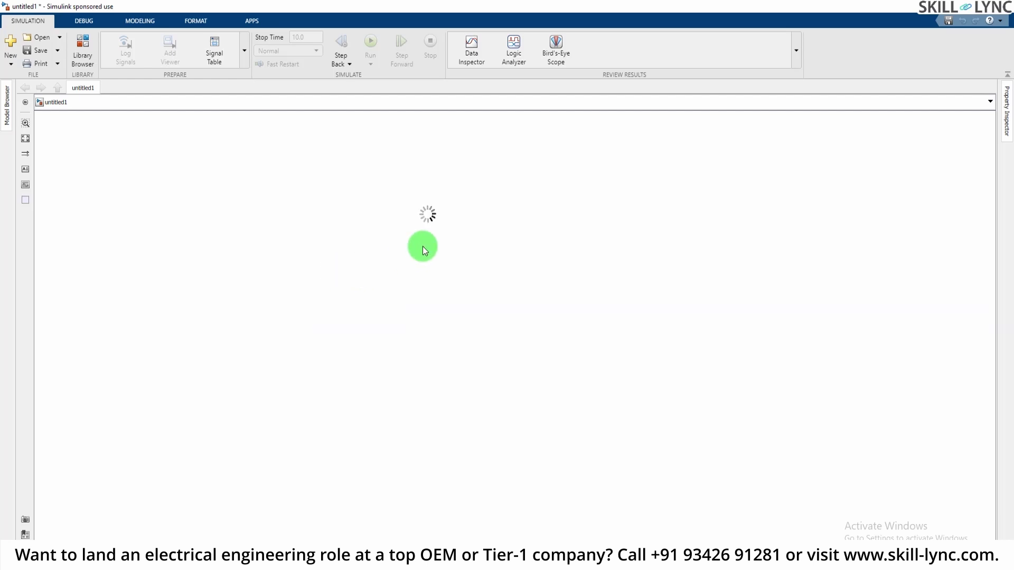
drag(429, 221, 440, 297)
click(273, 295)
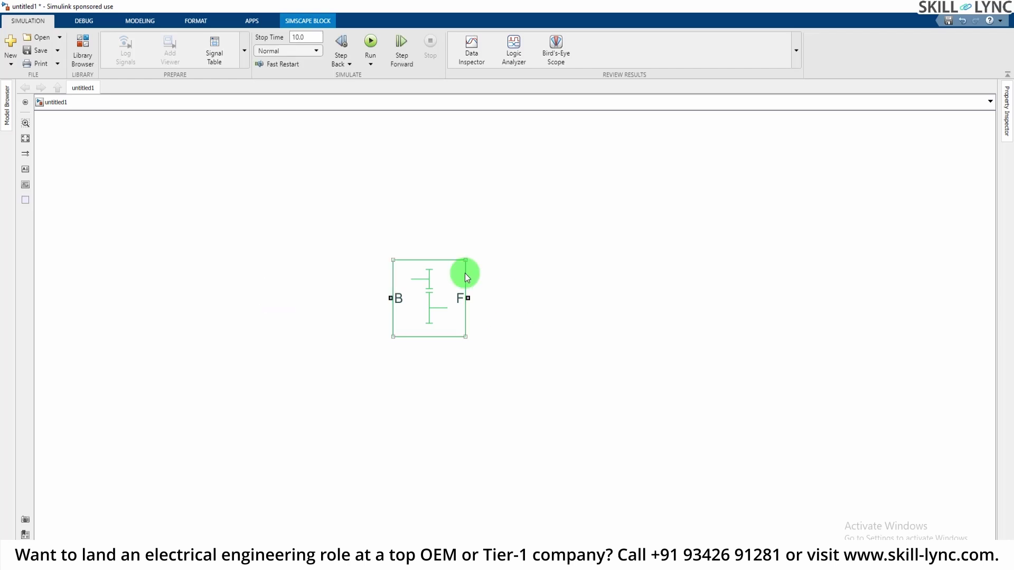
Step: In the Simple Gear's parameters, try the Load-dependent efficiency friction model and return it to No meshing losses - Suitable for HIL simulation
click(444, 285)
double_click(444, 285)
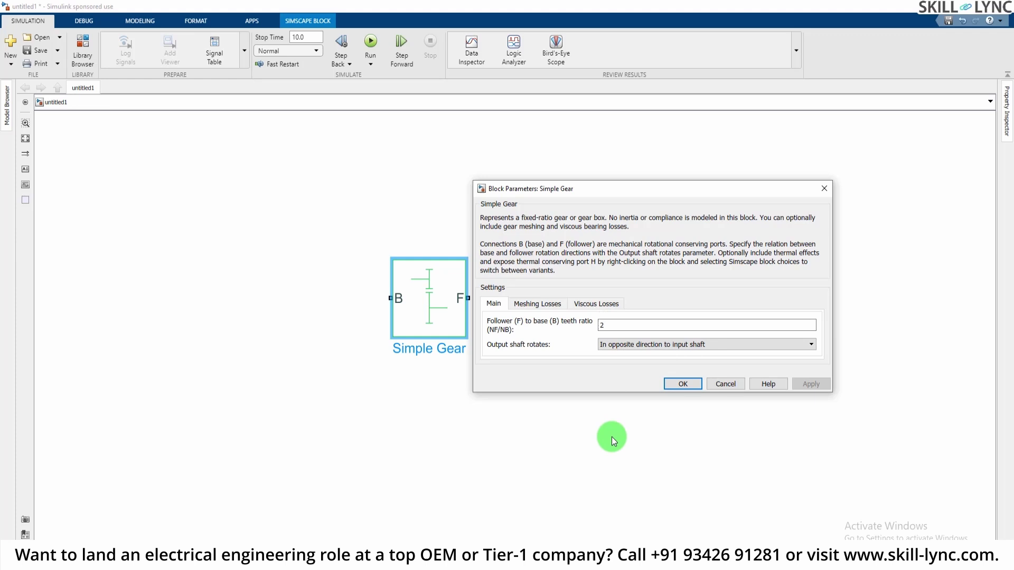
click(545, 309)
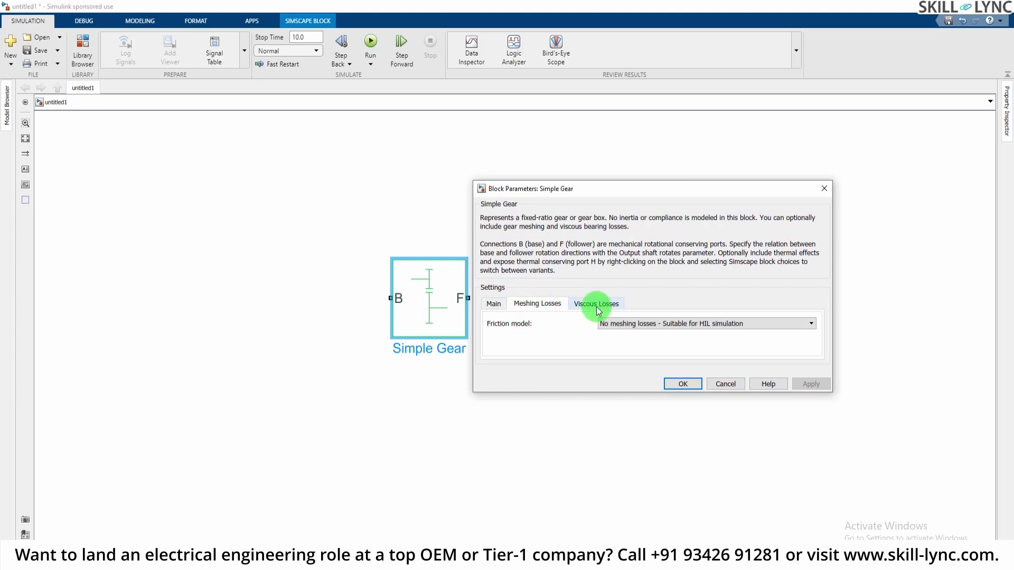
click(645, 323)
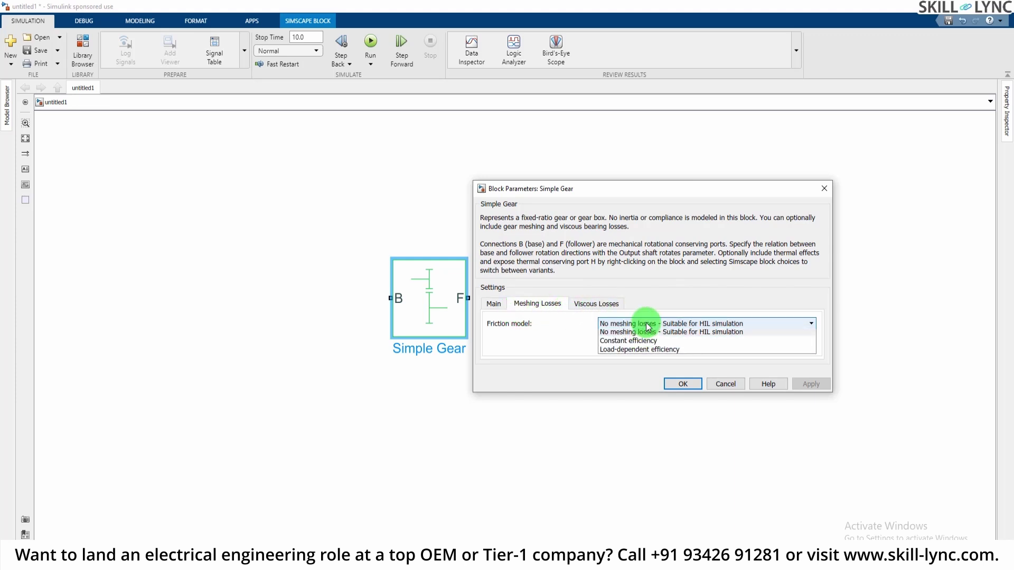
click(661, 351)
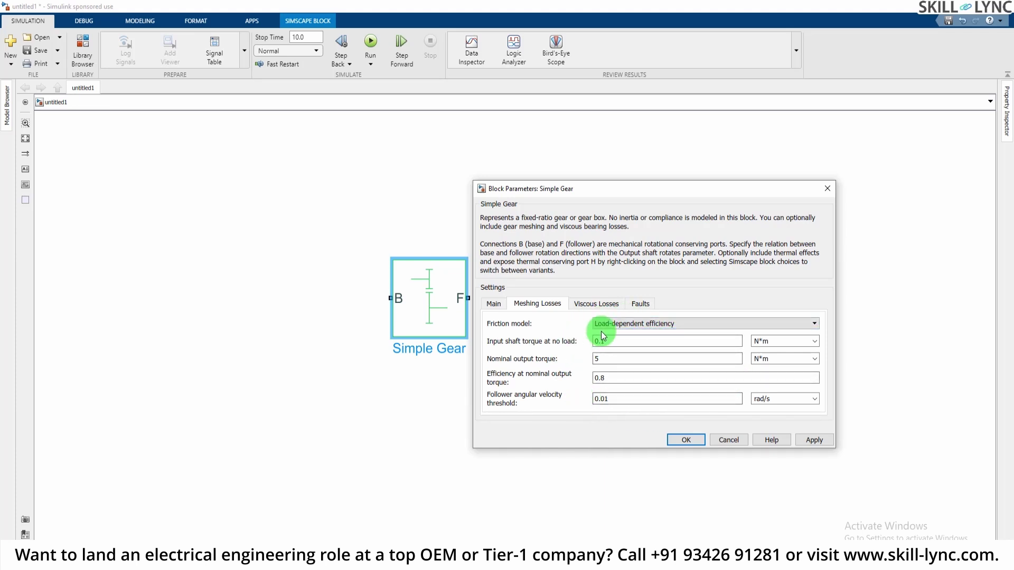
click(637, 331)
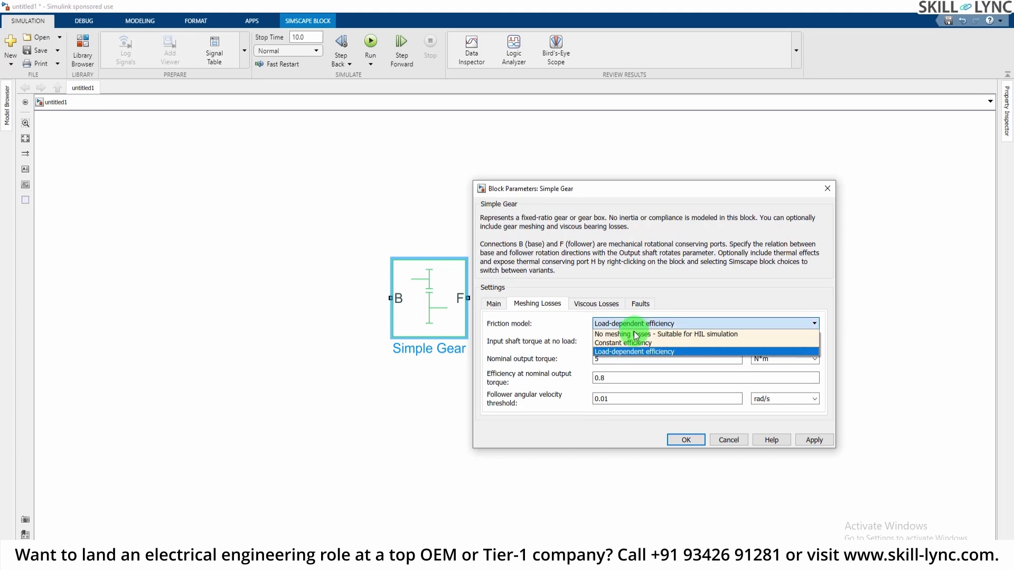
click(633, 336)
Step: Review the Simple Gear's viscous losses, meshing losses and main settings, and cancel out of its parameters
click(596, 303)
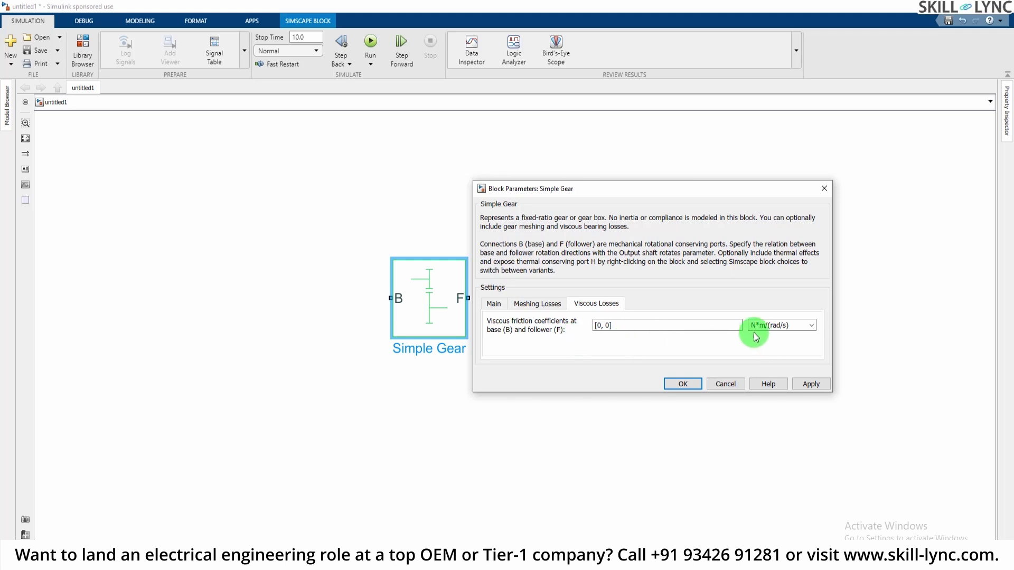
click(603, 325)
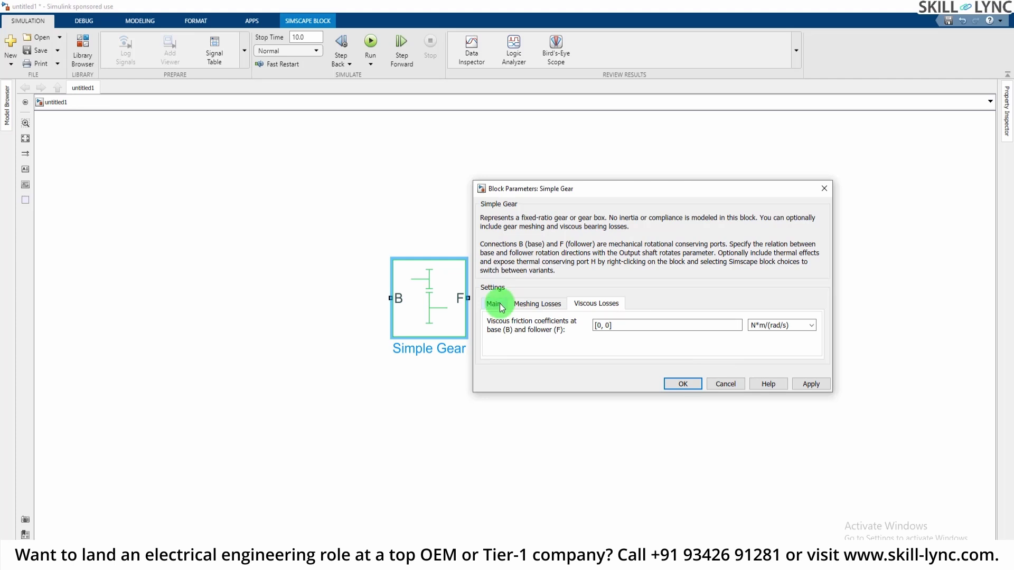
click(530, 304)
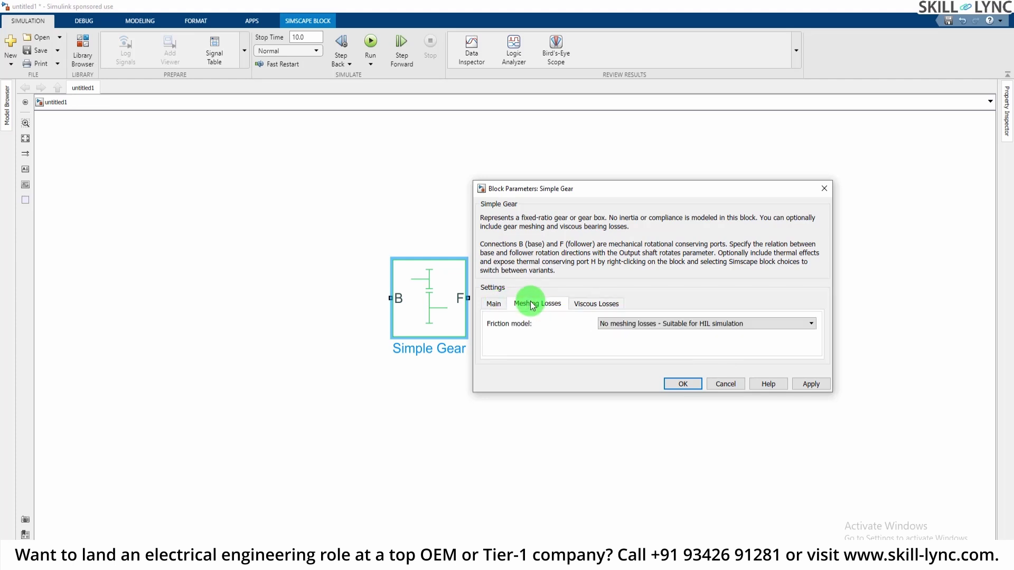
click(497, 304)
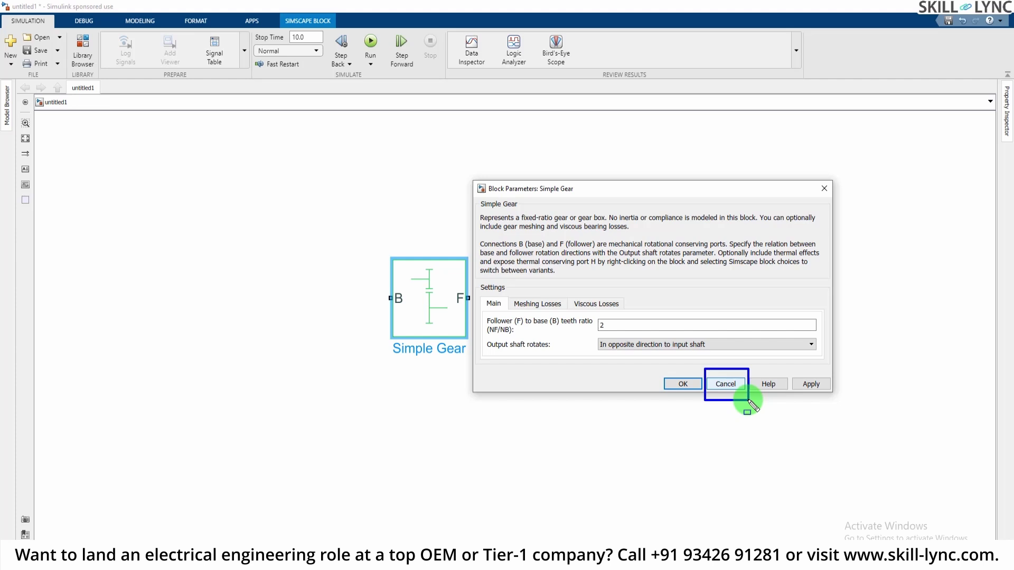
click(725, 384)
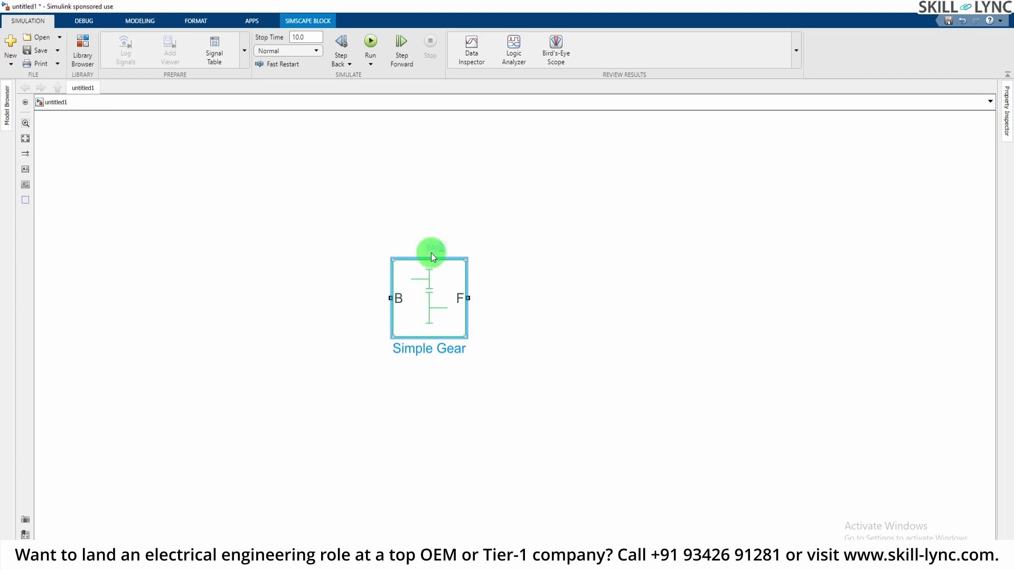
click(686, 328)
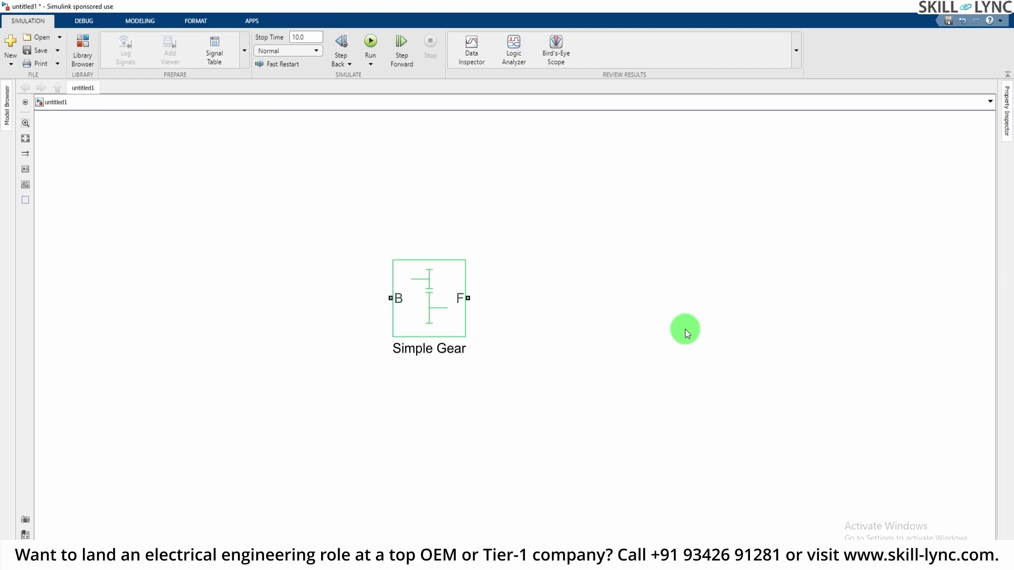
Step: Shift the Simple Gear block sideways and draw open connection lines out of its B and F ports, bending the F line upward
key(ctrl+a)
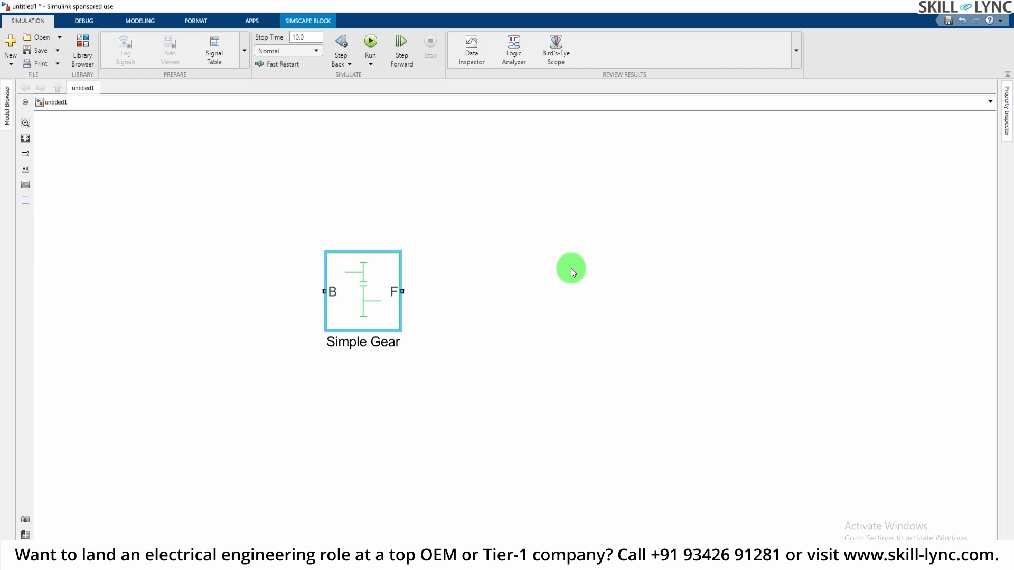
drag(304, 290, 261, 291)
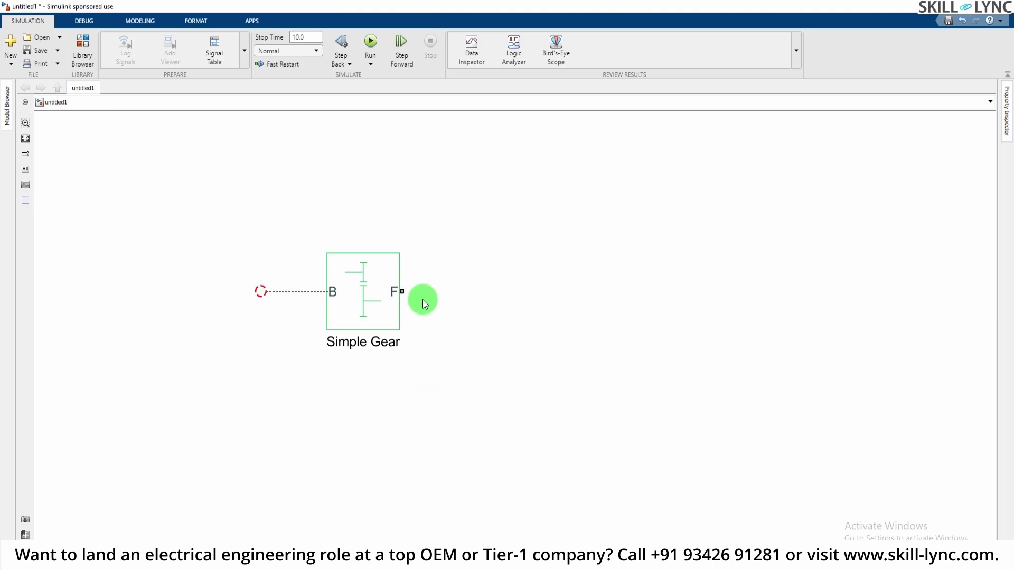
drag(403, 291, 483, 251)
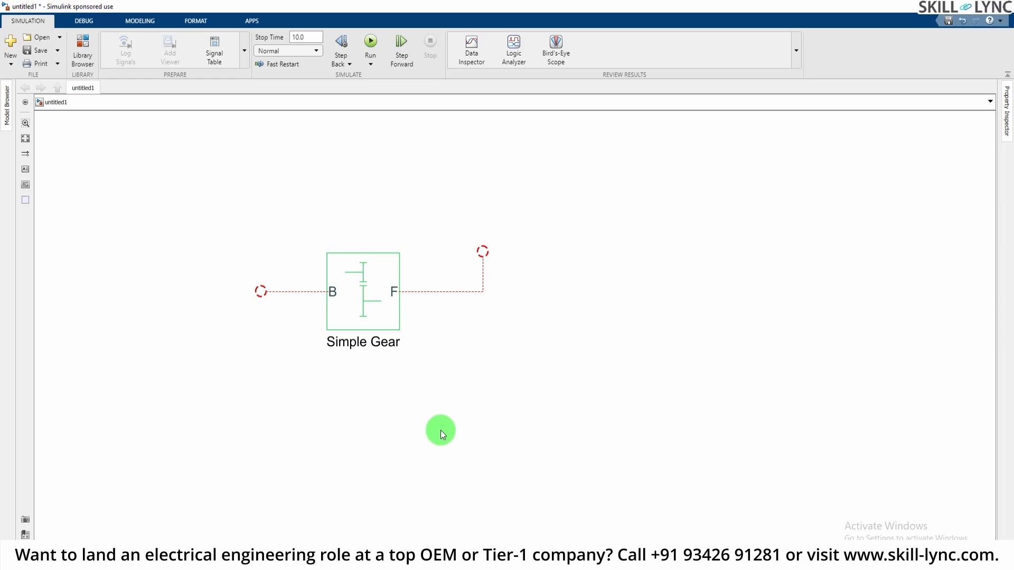
Step: Search the blocks for "wheel", insert the Wheel and Axle block and position it beside the Simple Gear's F line
double_click(570, 231)
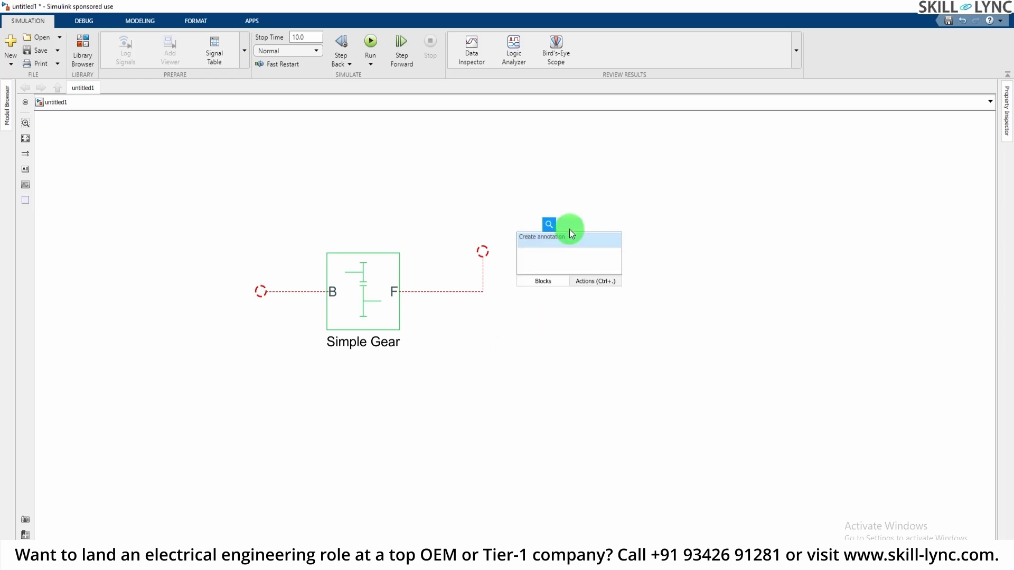
text(wh)
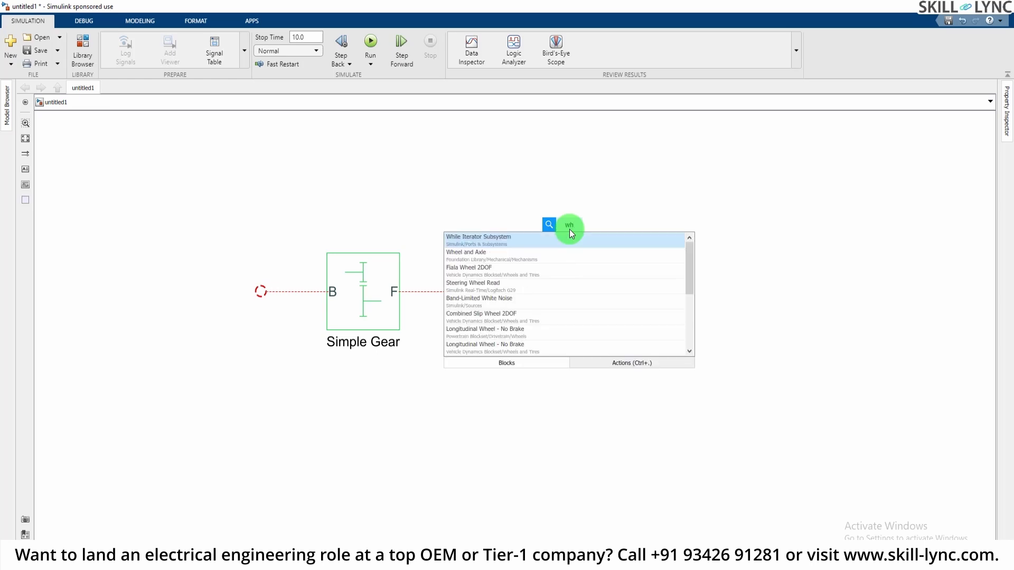
text(eel)
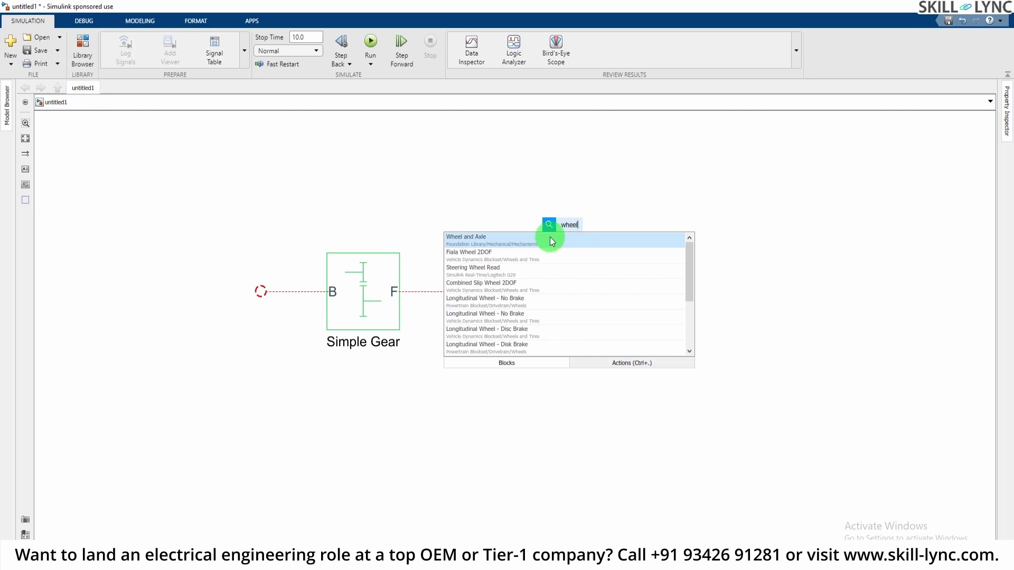
click(550, 238)
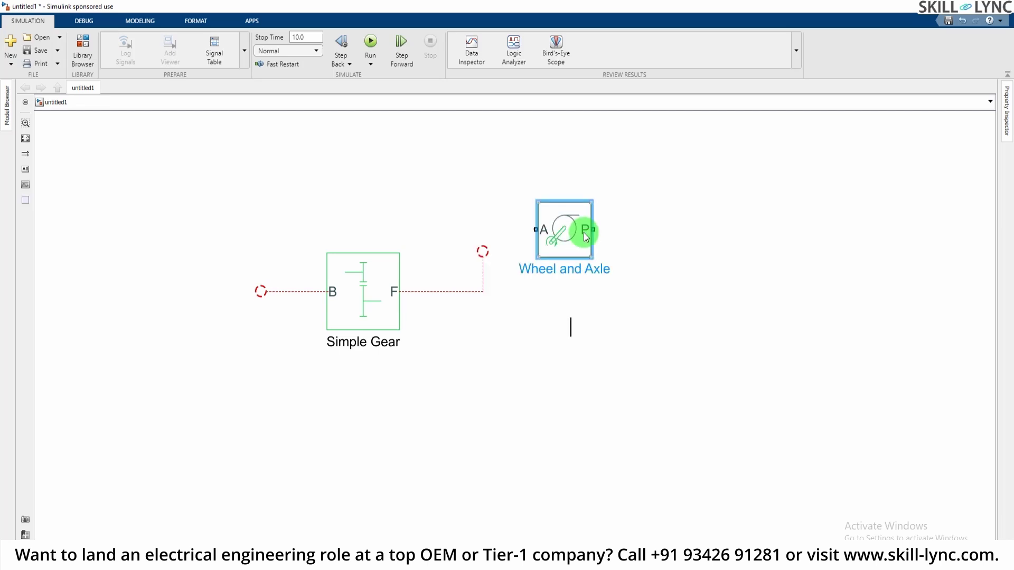
drag(573, 236, 701, 335)
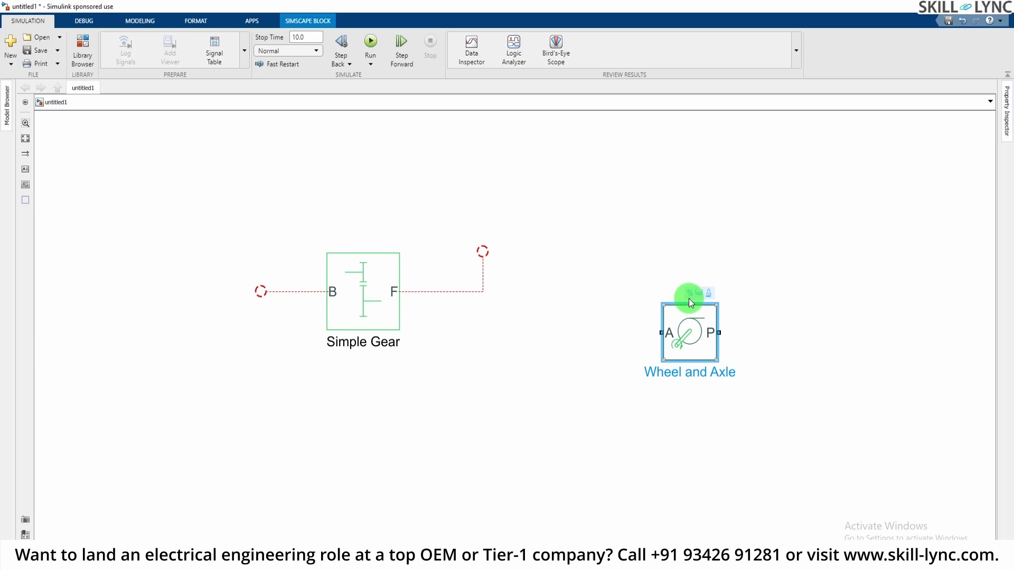
click(689, 322)
mouse_move(687, 339)
mouse_down()
mouse_move(654, 256)
mouse_move(570, 250)
mouse_up()
Step: Draw open connection lines from the Wheel and Axle's A and P ports, and extend the Simple Gear's F line towards it
click(625, 252)
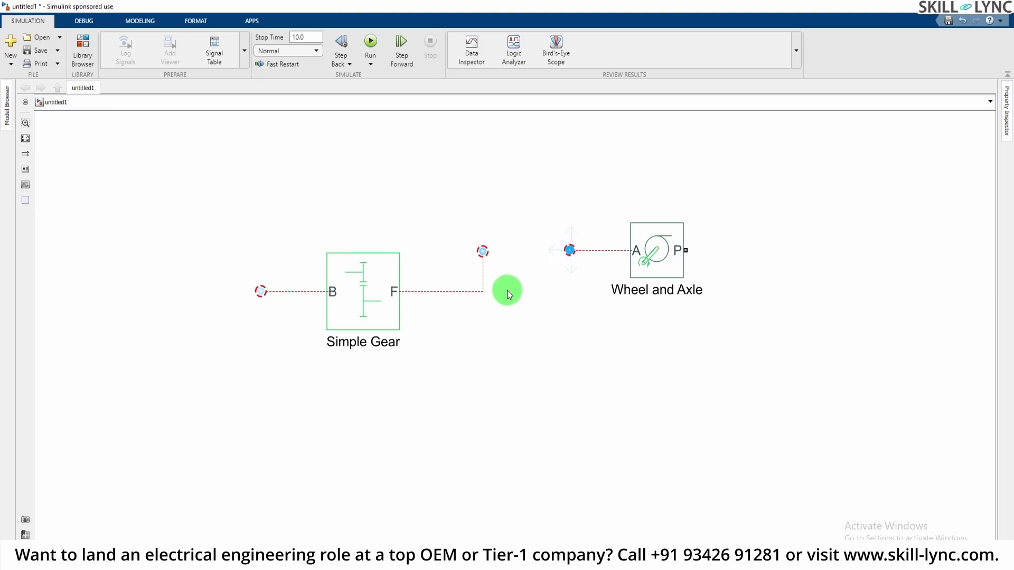
click(483, 253)
drag(483, 252, 516, 246)
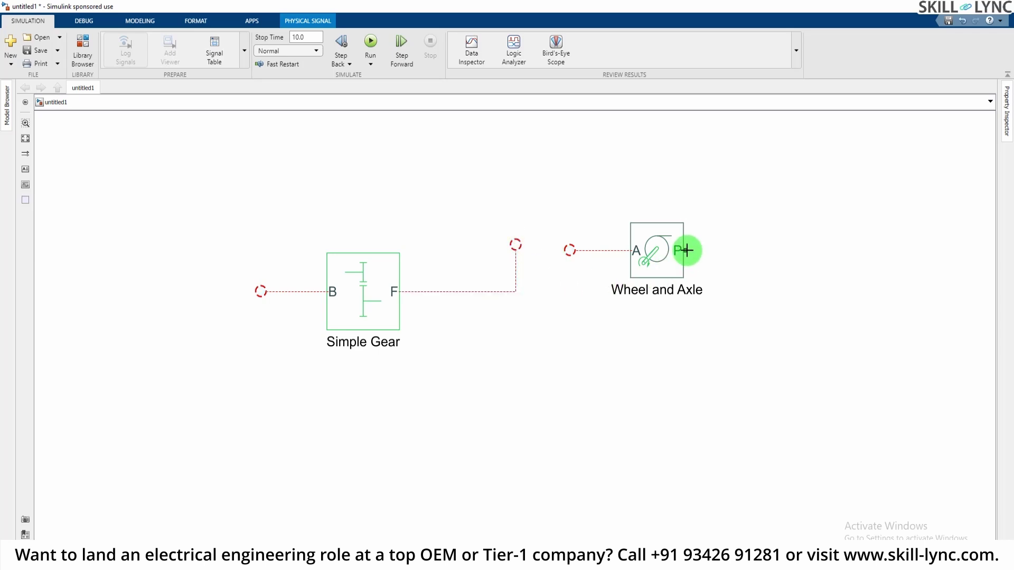
drag(686, 249, 786, 250)
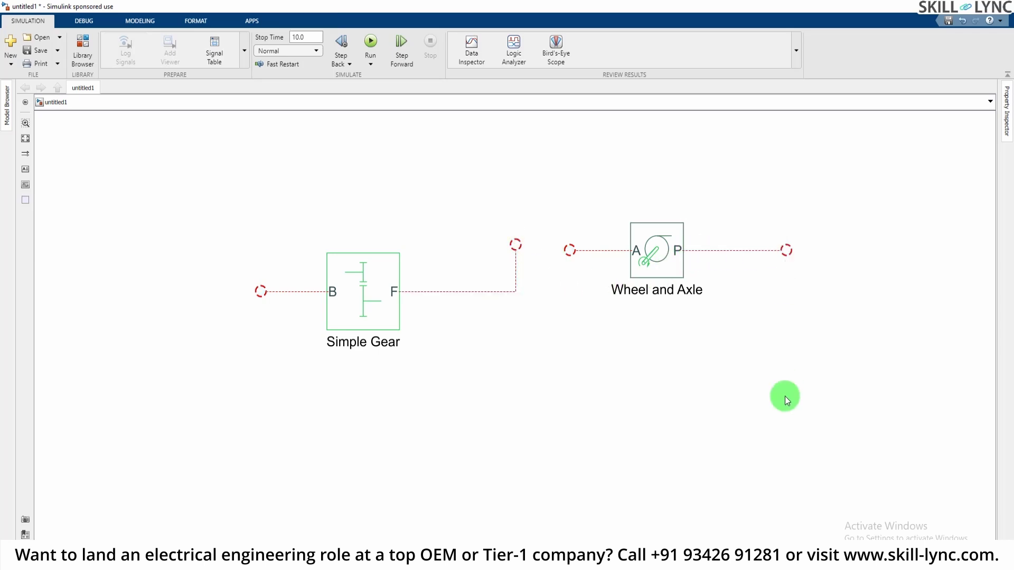
Step: Review the Wheel and Axle's wheel radius and mechanism orientation options, and cancel out of its parameters
click(668, 257)
double_click(668, 258)
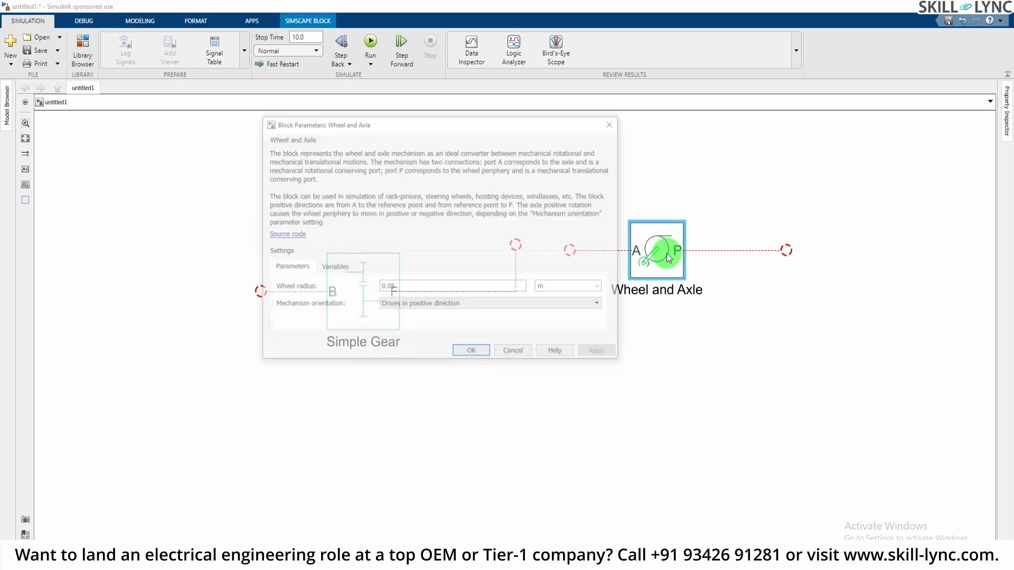
click(311, 262)
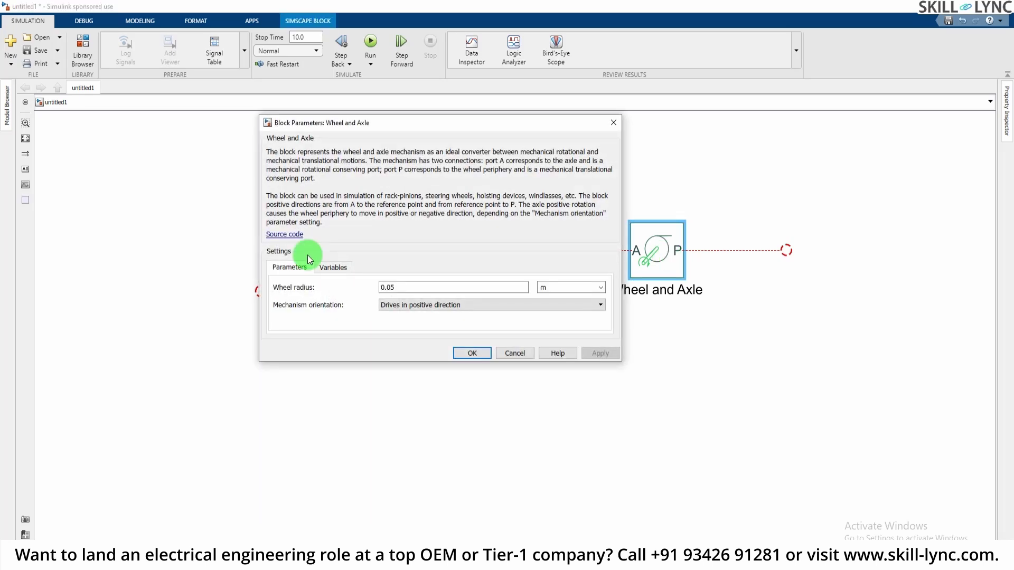
click(336, 269)
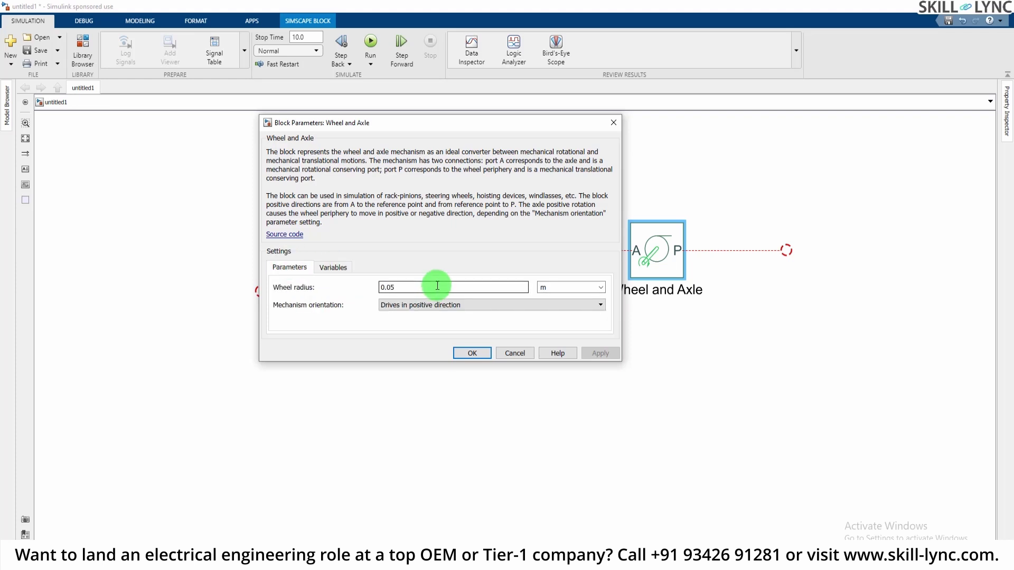
click(421, 306)
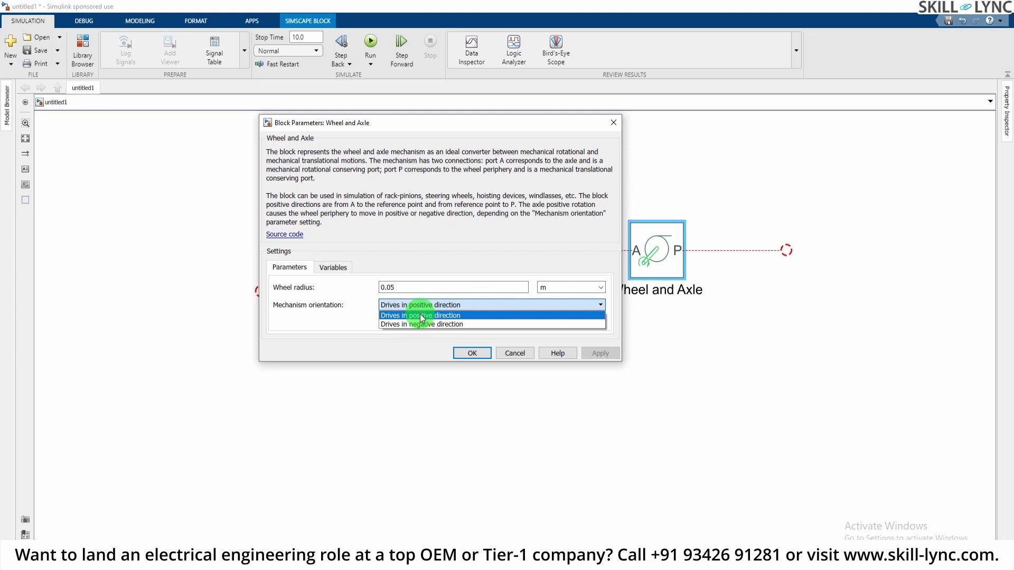
click(518, 351)
click(518, 351)
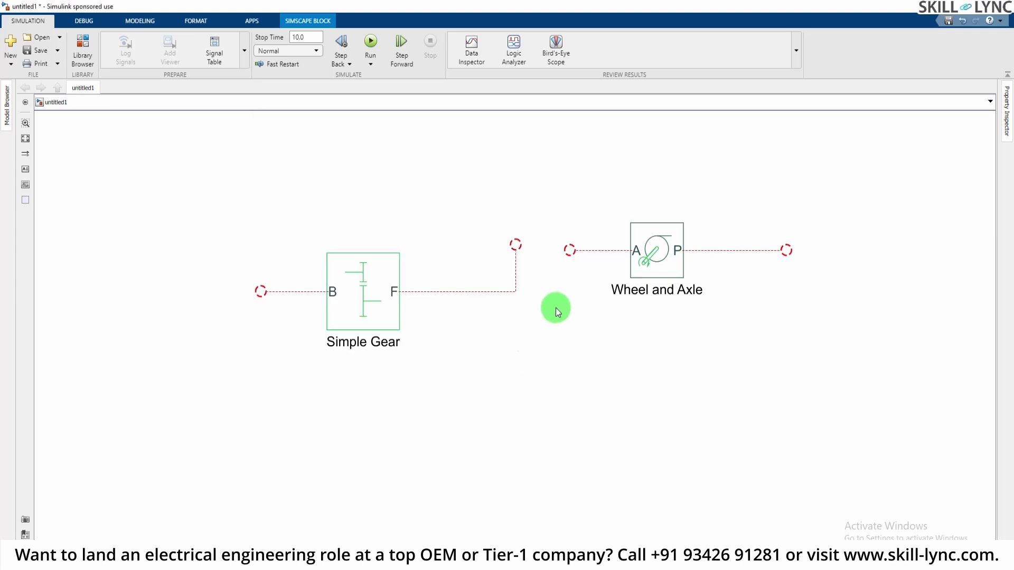
Step: Delete the open connection lines from the Wheel and Axle's A port and the Simple Gear's F port
click(596, 251)
key(Delete)
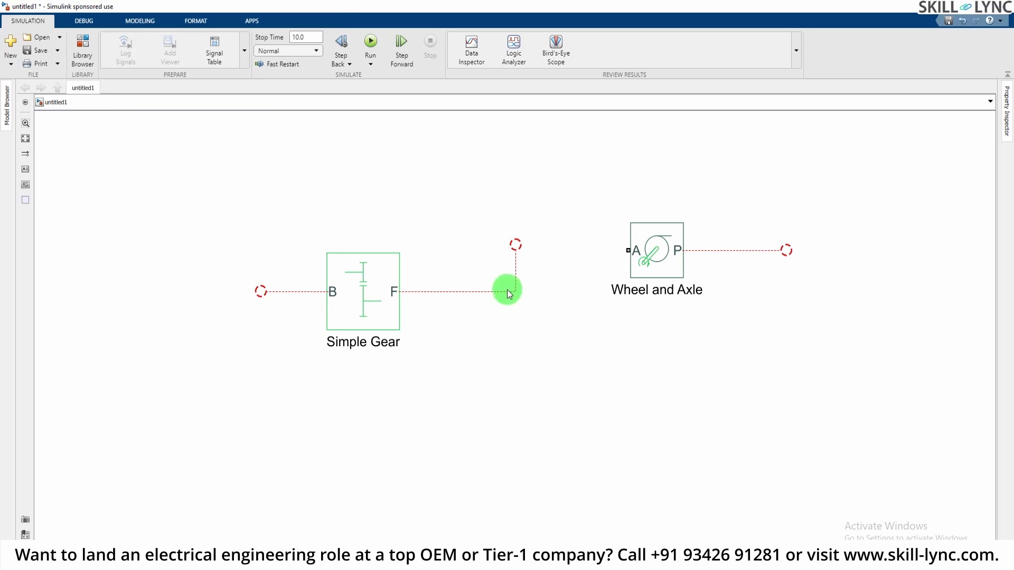
click(509, 292)
key(Delete)
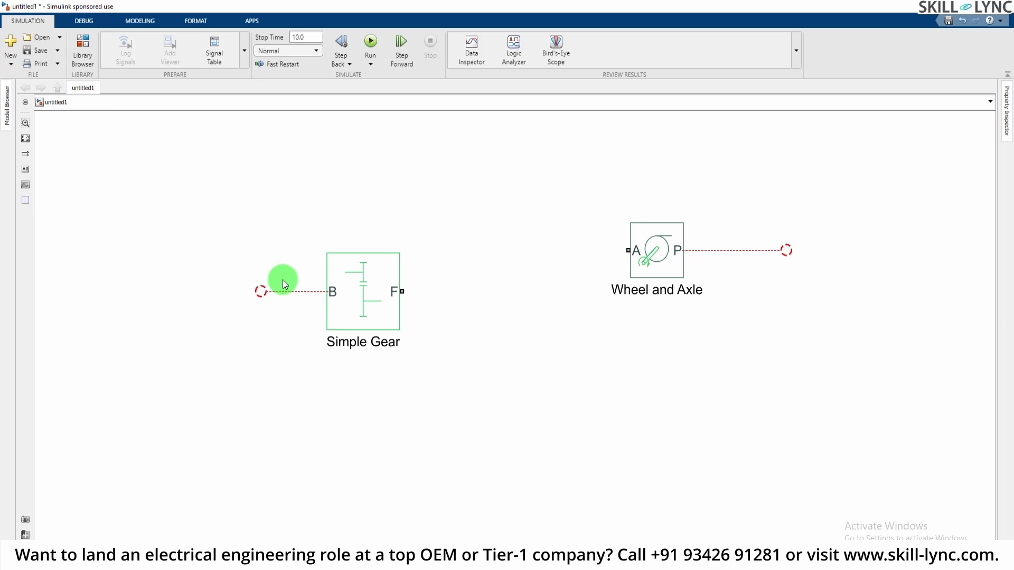
click(364, 291)
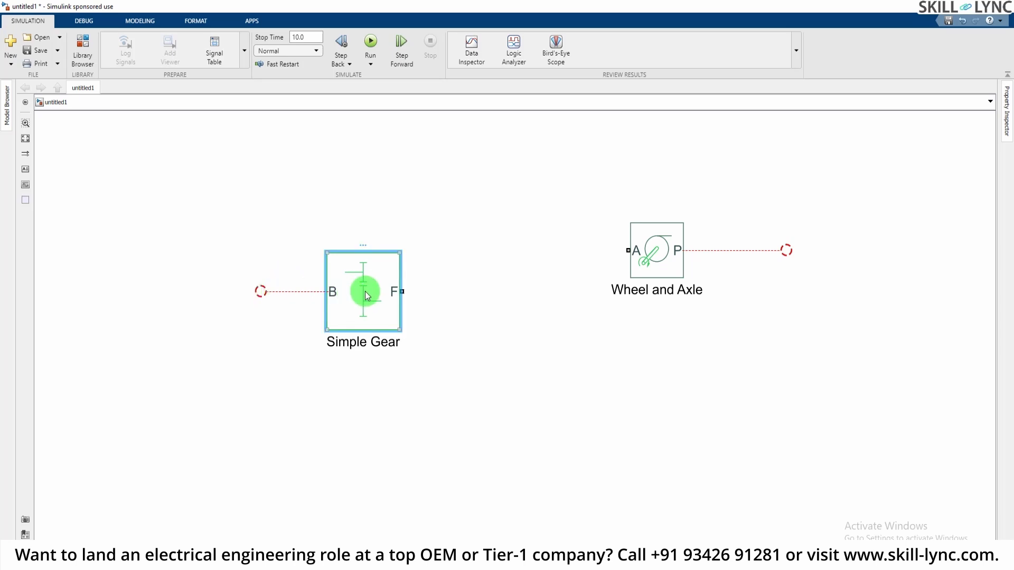
Step: Search the blocks for "veloci", insert the Ideal Angular Velocity Source before the Simple Gear and rotate it so its R port faces the gear
double_click(164, 173)
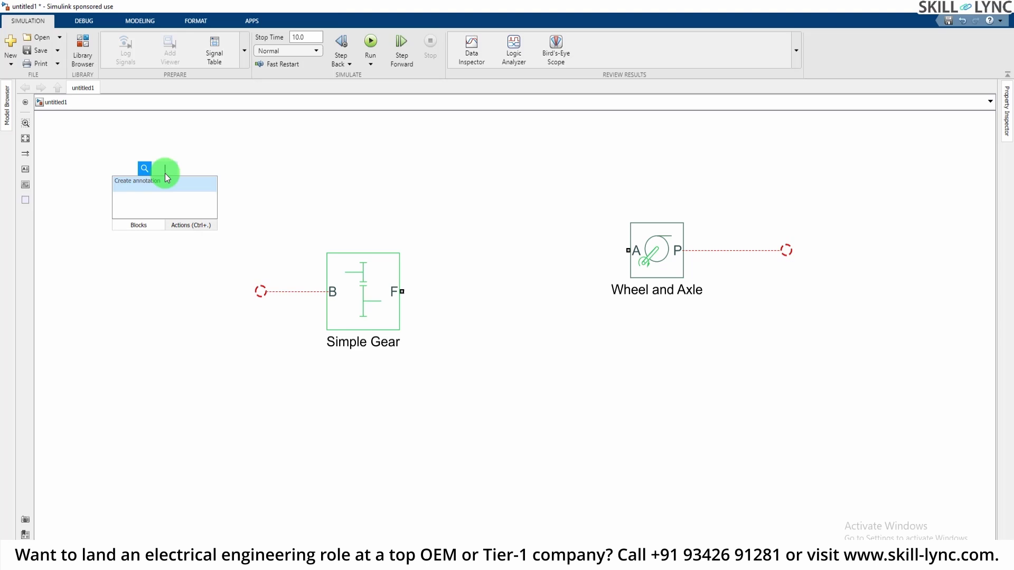
text(veloci)
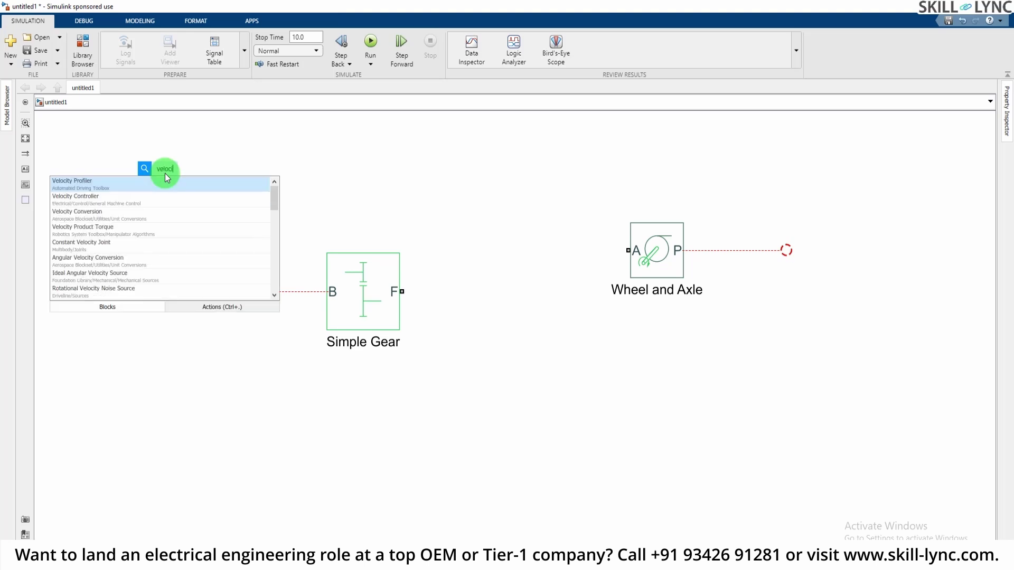
click(105, 277)
mouse_move(157, 154)
mouse_down()
mouse_move(141, 217)
mouse_move(110, 259)
mouse_up()
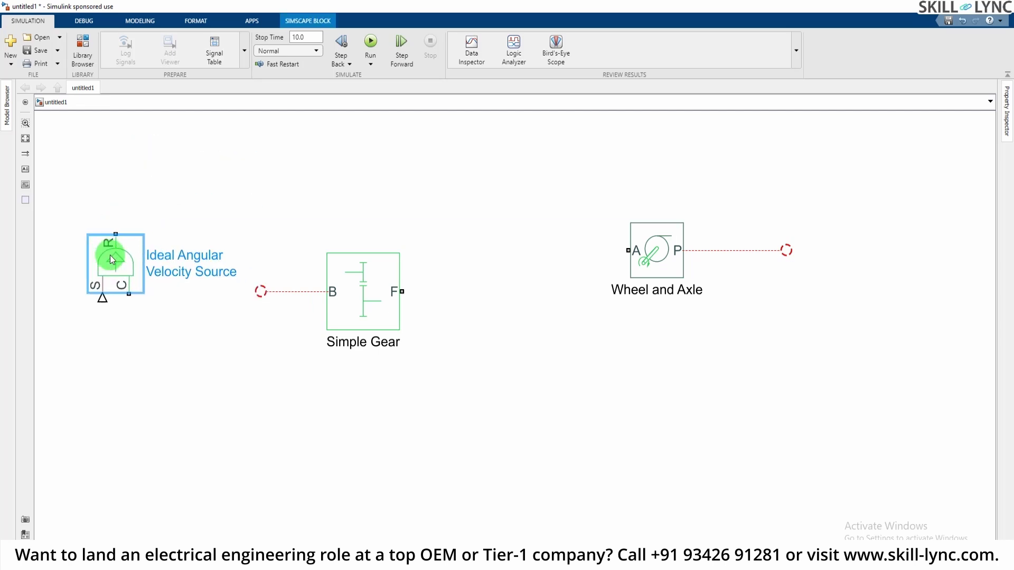
key(ctrl+r)
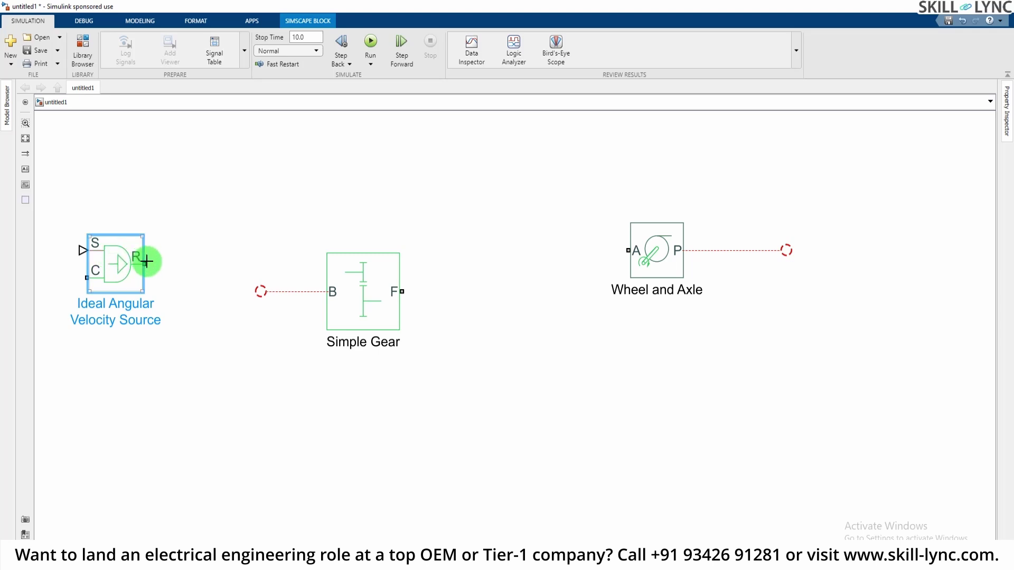
Step: Connect the Ideal Angular Velocity Source's R port to the Simple Gear's B line and move the source closer to the gear
drag(147, 261, 261, 288)
click(91, 244)
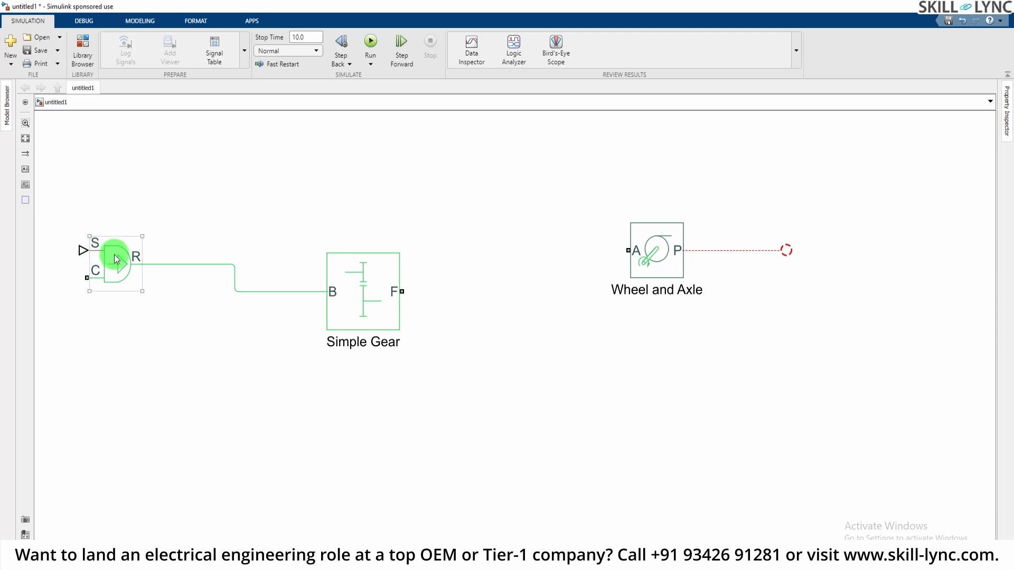
drag(116, 259, 220, 274)
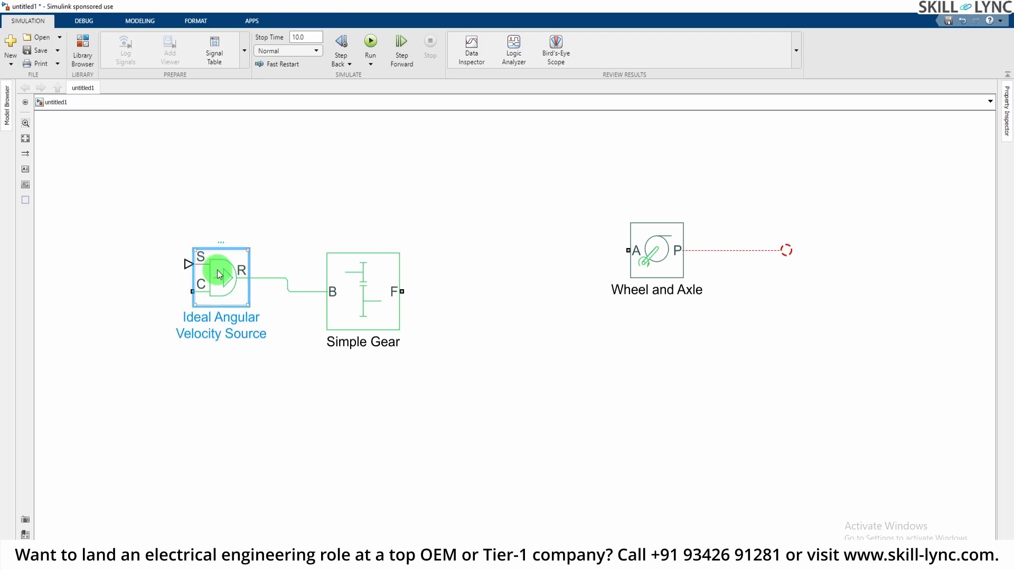
drag(217, 270, 230, 271)
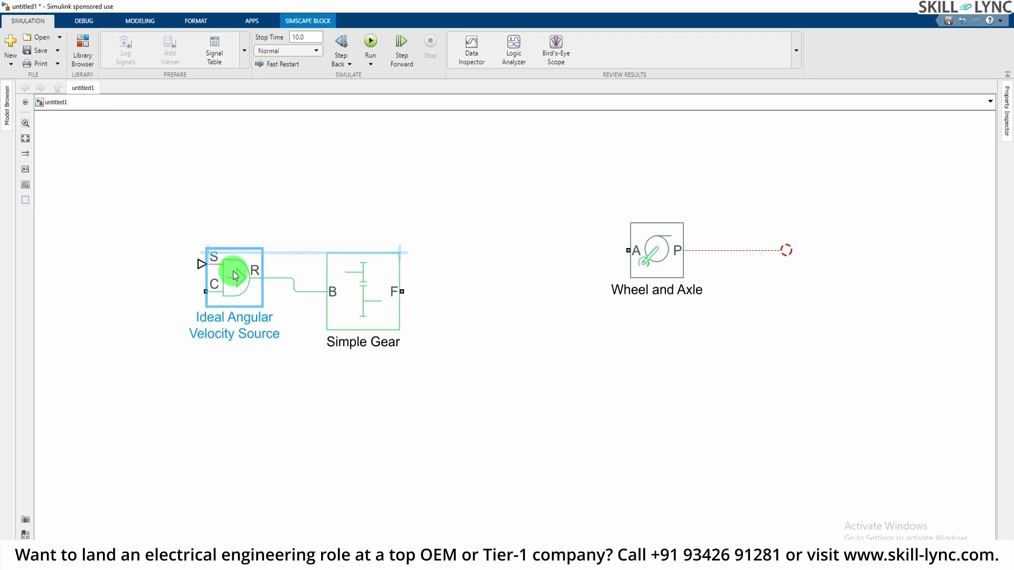
click(244, 171)
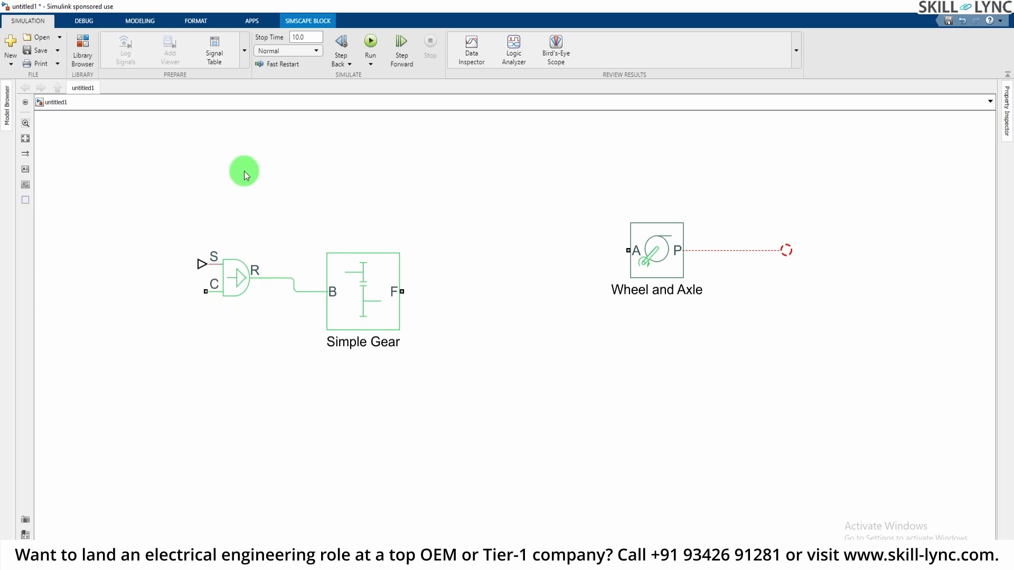
Step: Connect the Simple Gear's F port to the Wheel and Axle's A port and move the Wheel and Axle in line with the gear
drag(401, 291, 629, 251)
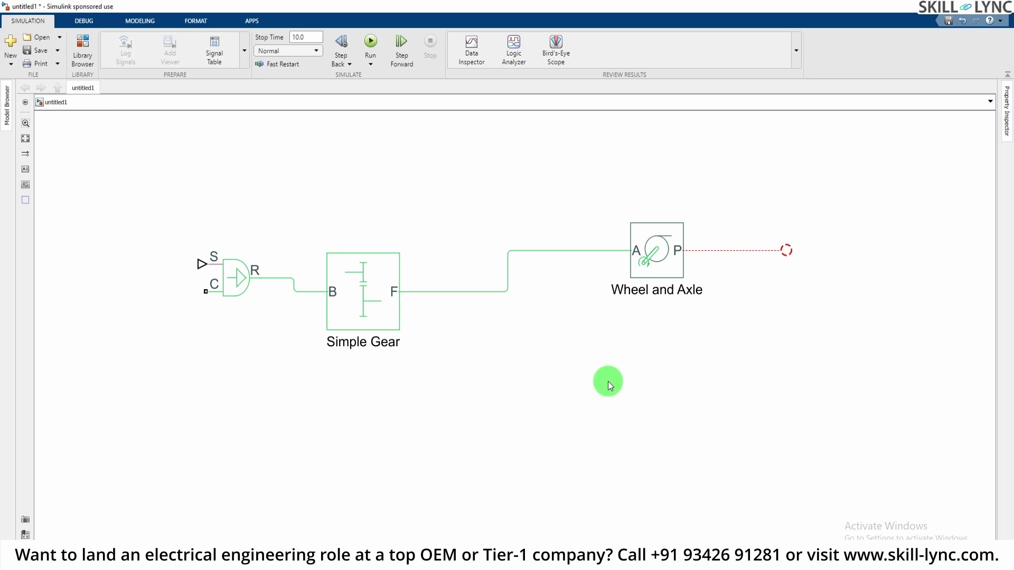
click(392, 305)
scroll(392, 306, up, 2)
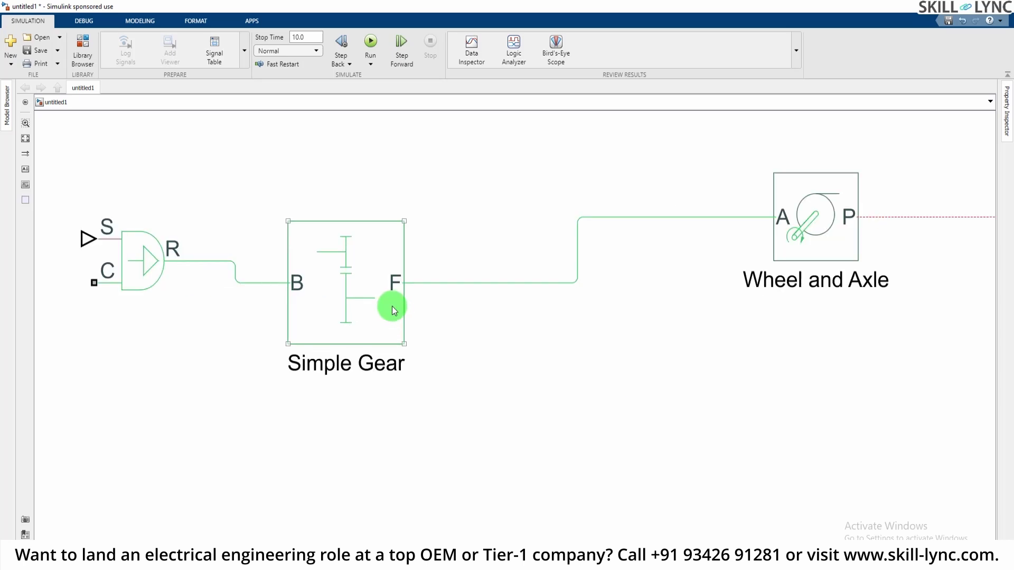
scroll(391, 306, down, 2)
click(577, 312)
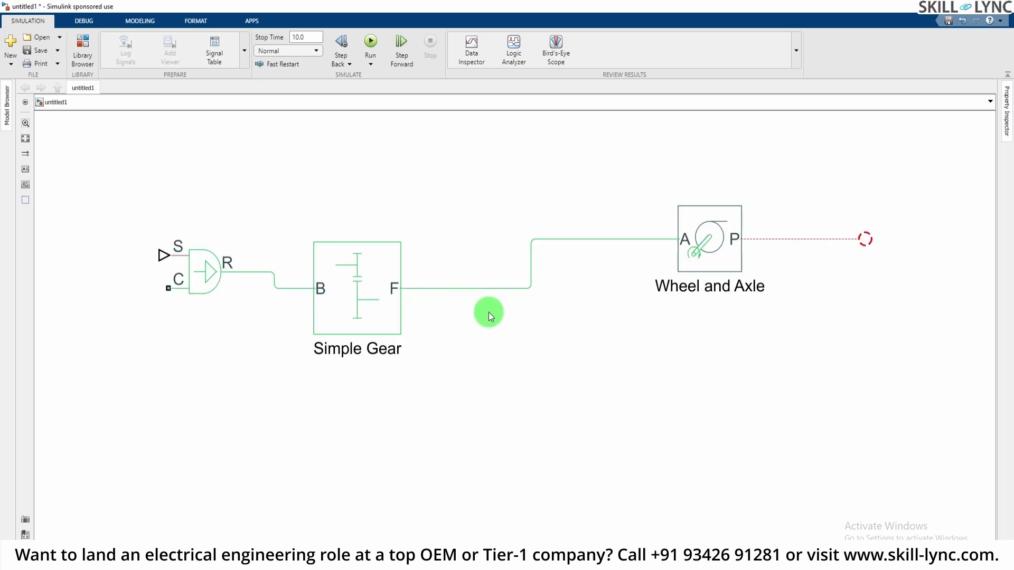
drag(681, 262, 557, 294)
click(664, 382)
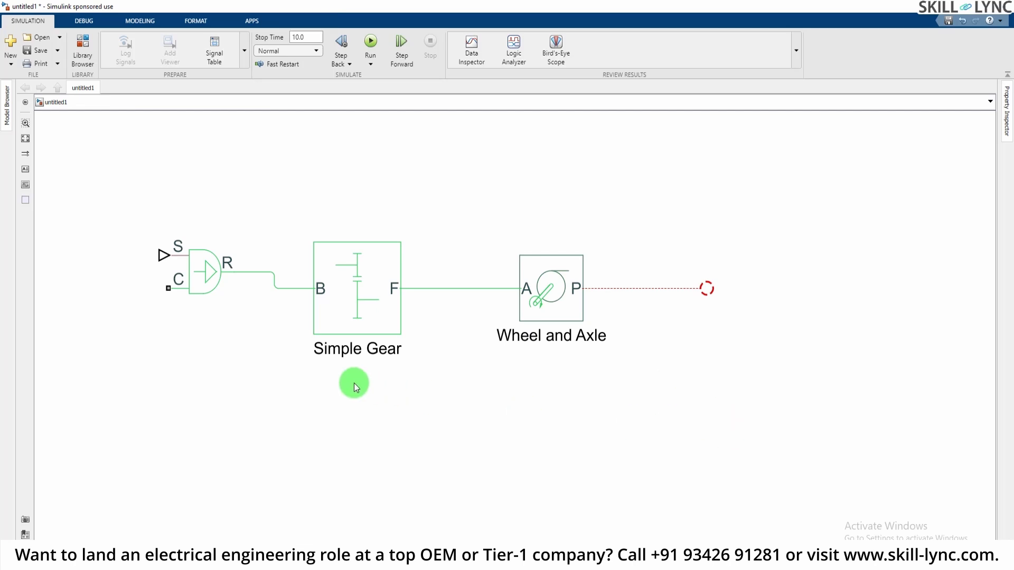
Step: Show the block name of the Ideal Angular Velocity Source
click(205, 267)
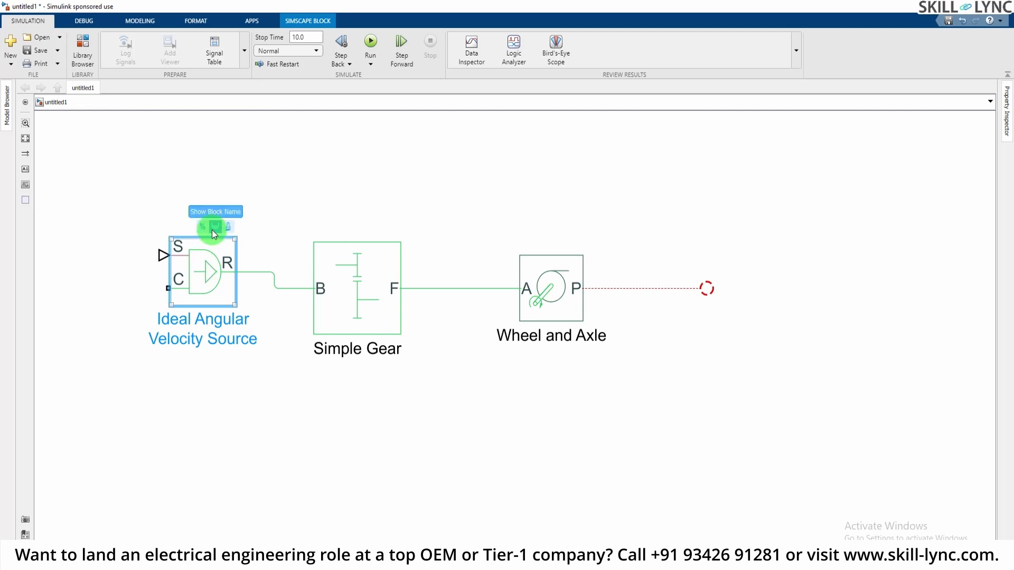
click(228, 351)
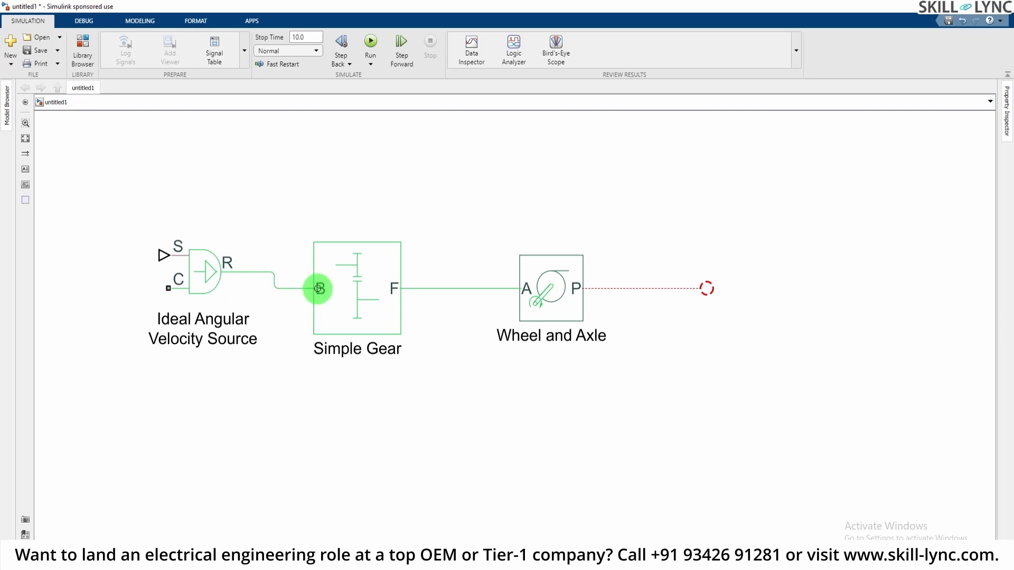
Step: Trace the motion path from the Ideal Angular Velocity Source through the Simple Gear to the Wheel and Axle, examining their ports
click(336, 292)
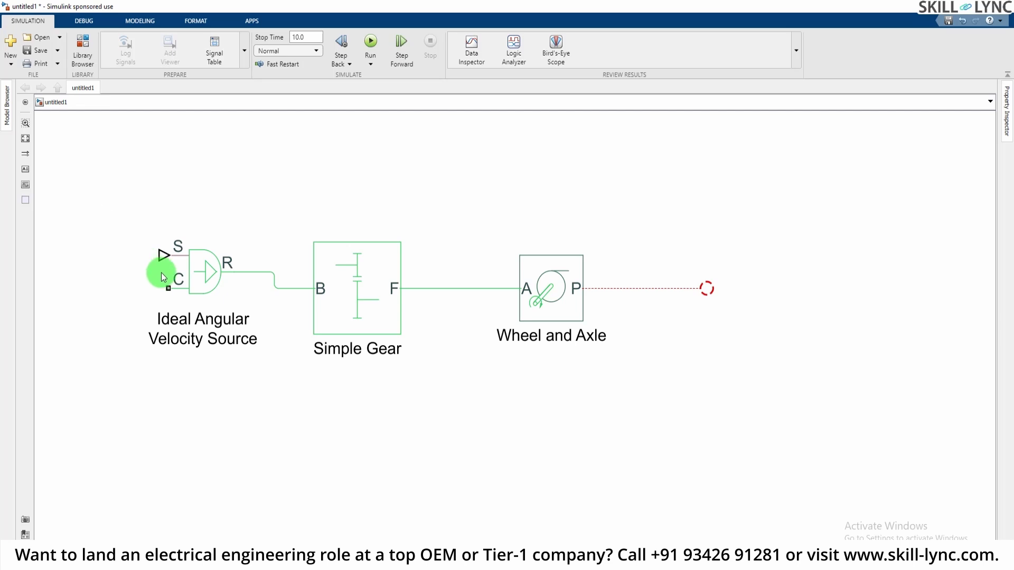
click(201, 268)
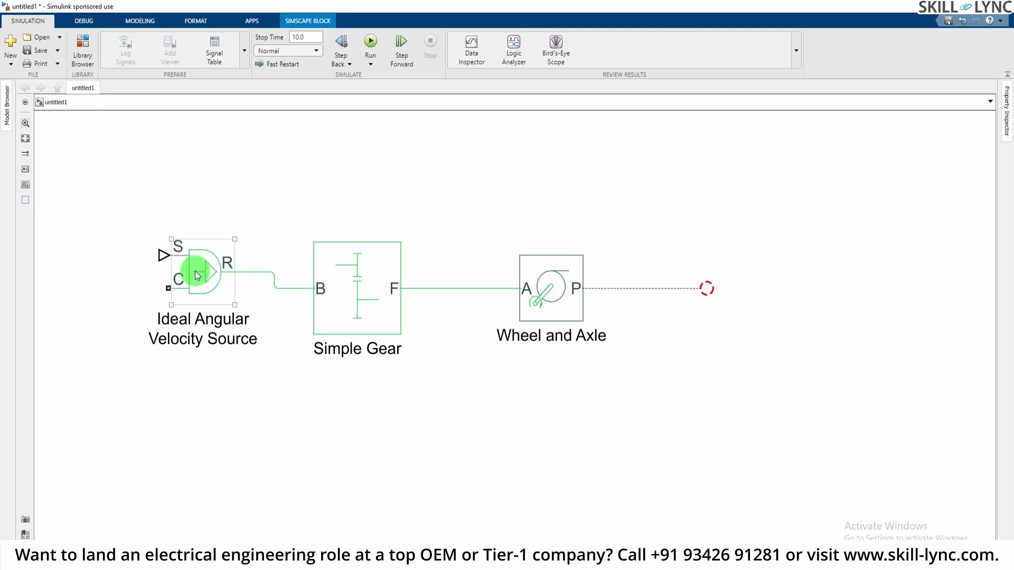
click(207, 268)
click(164, 254)
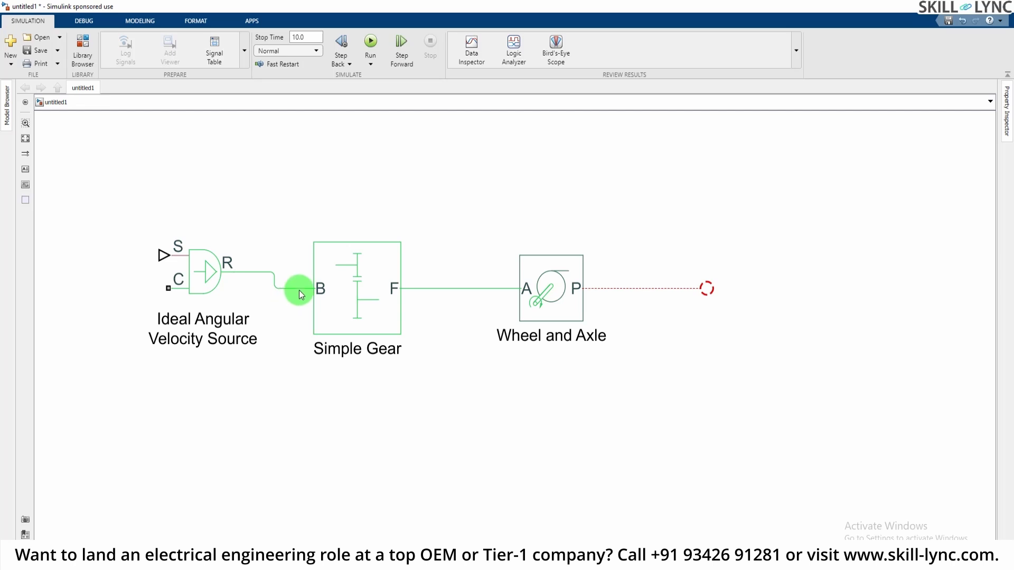
click(322, 290)
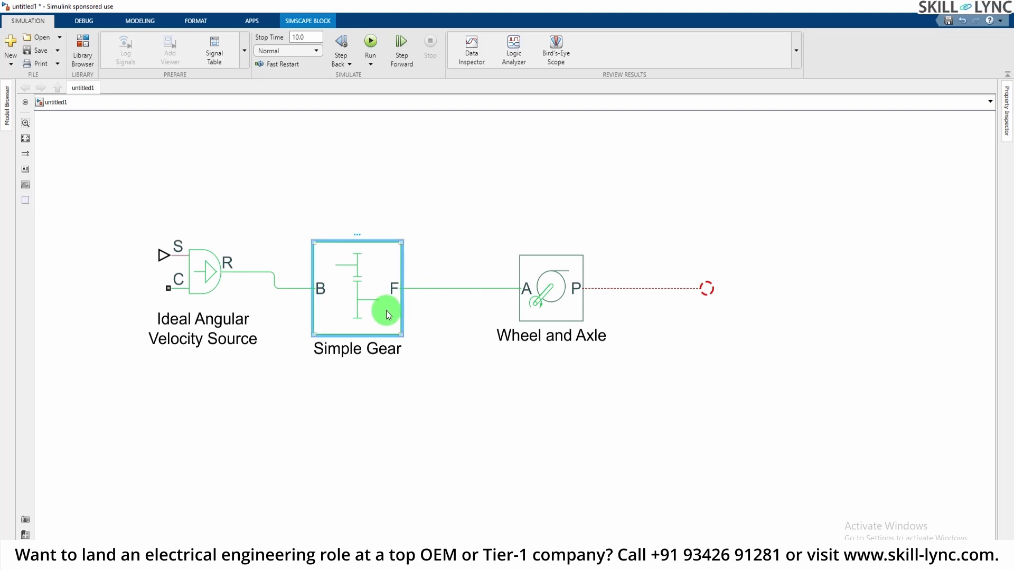
click(549, 298)
click(418, 303)
click(442, 289)
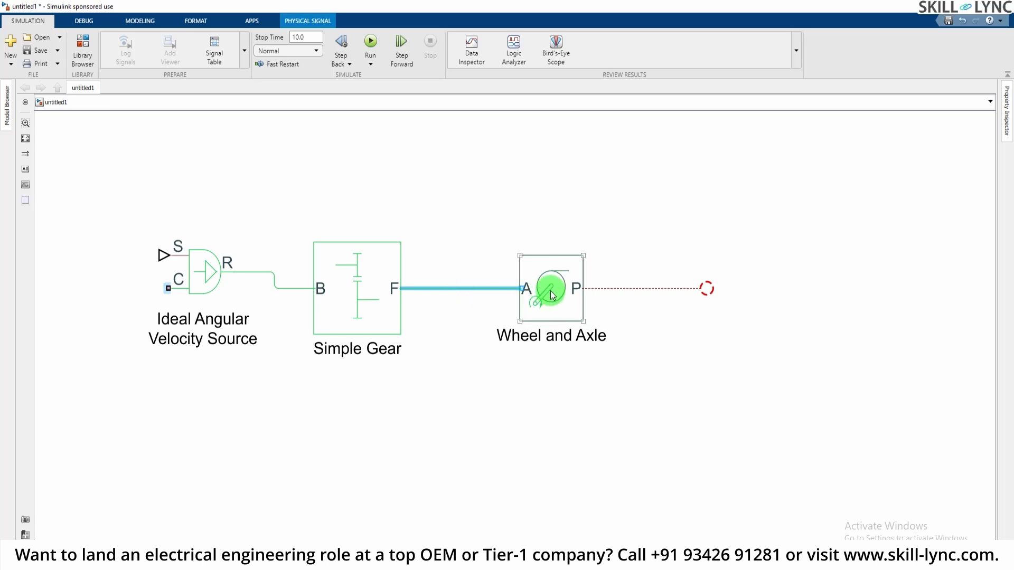
click(538, 397)
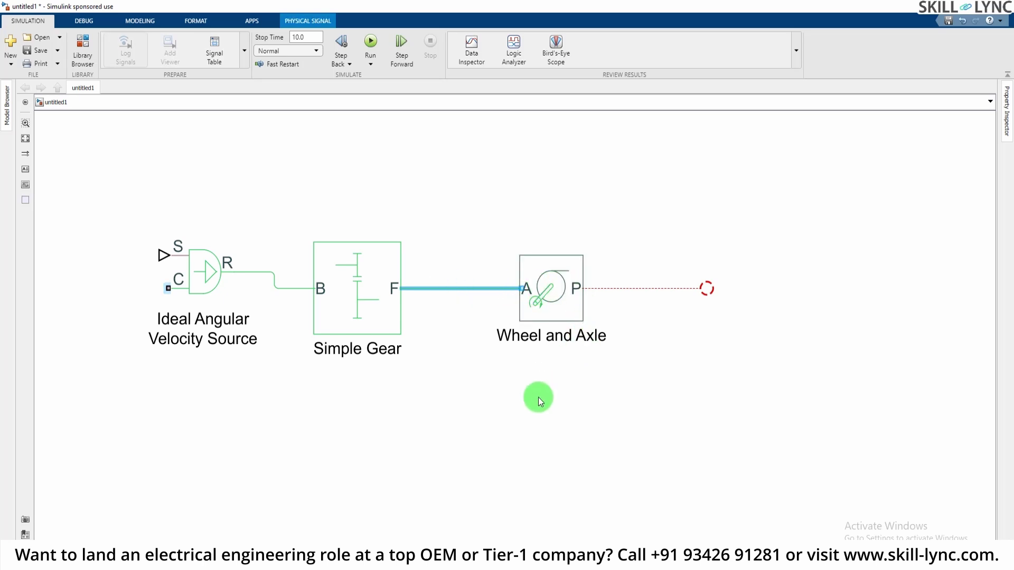
click(553, 297)
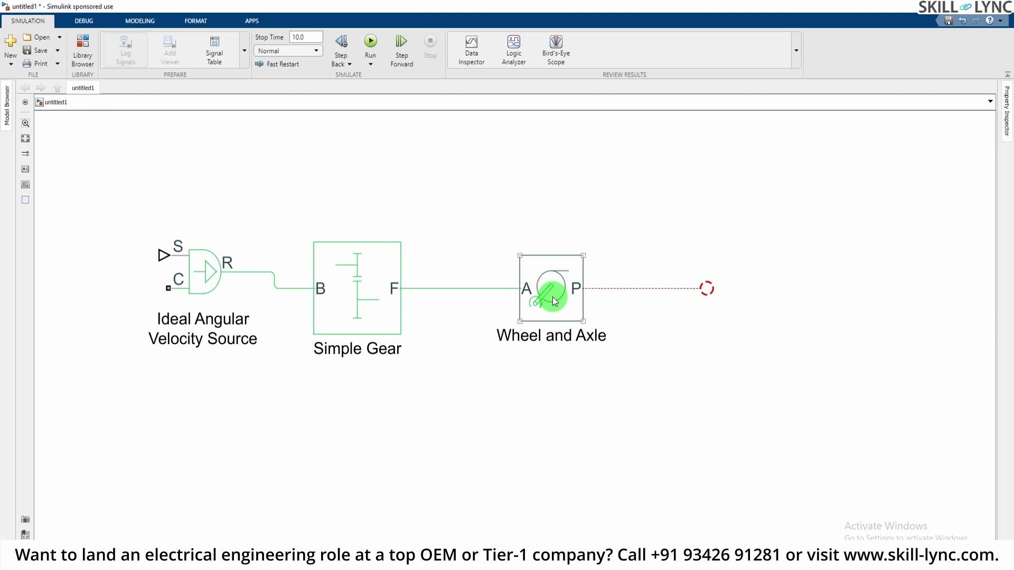
click(565, 274)
Step: Search the blocks for "translation mo", insert the Ideal Translational Motion Sensor and place it below the Wheel and Axle's open P line
double_click(728, 185)
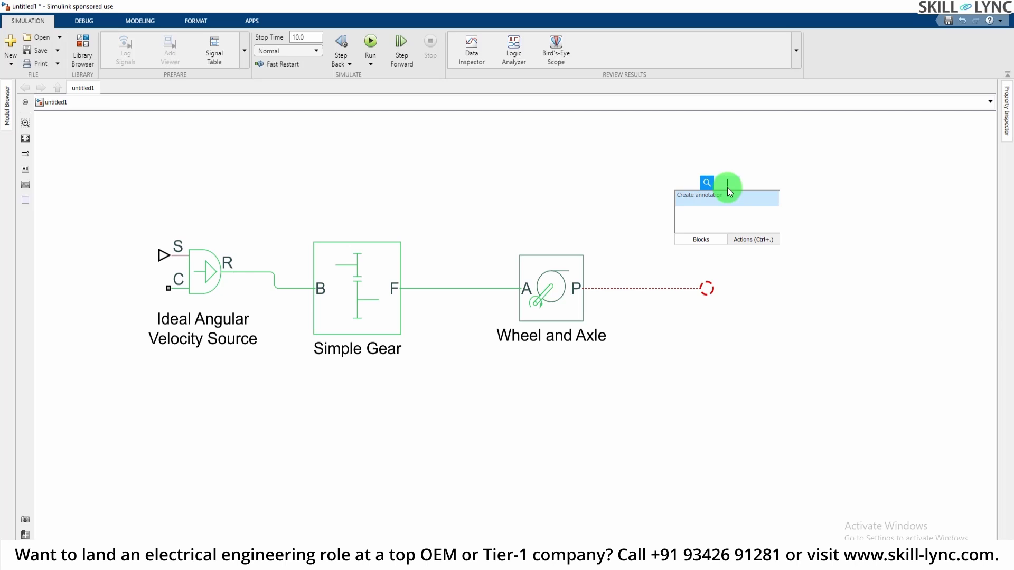
text(tran)
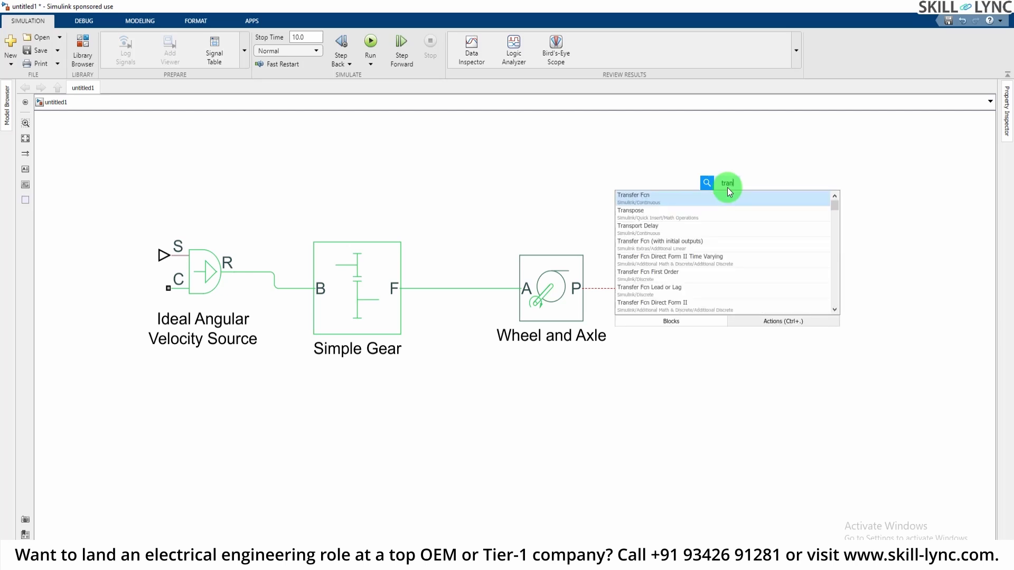
text(sla)
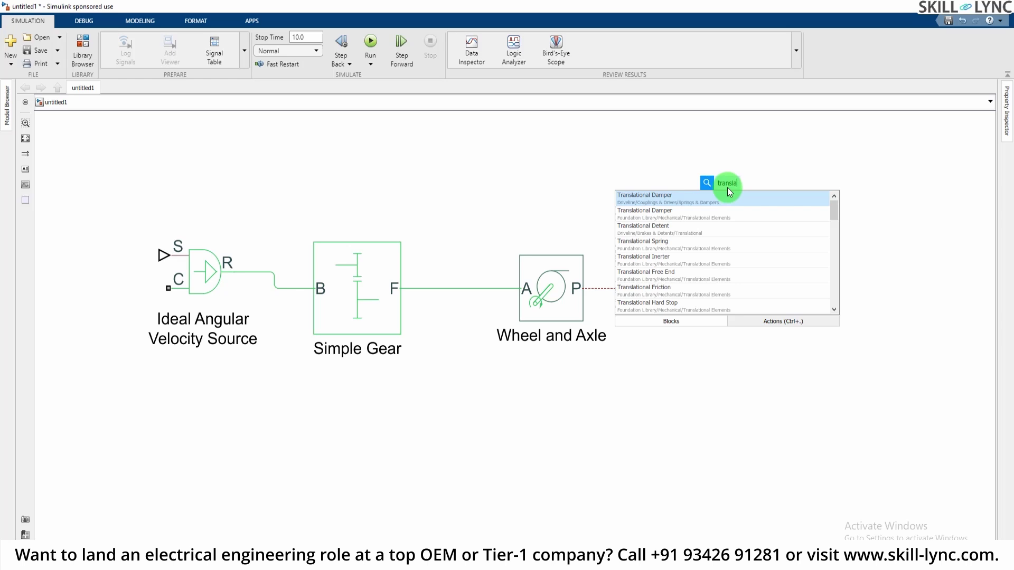
text(tion mo)
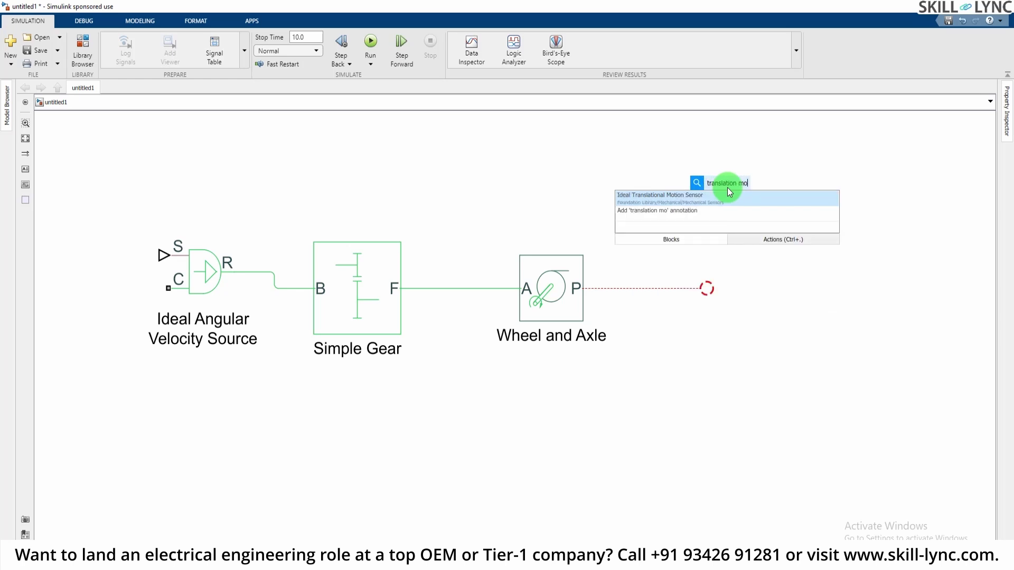
click(687, 195)
drag(705, 221, 762, 399)
click(672, 414)
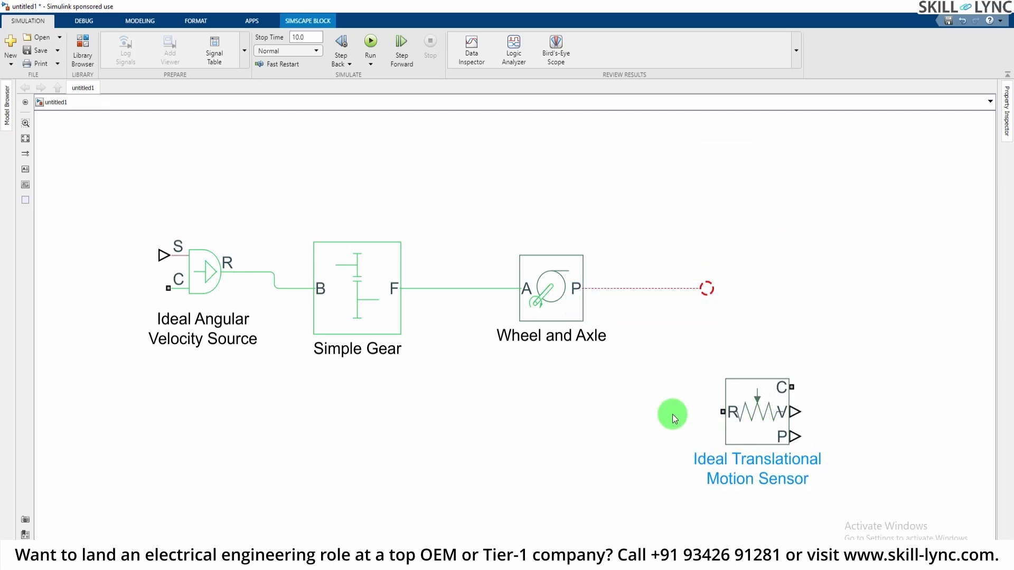
Step: Connect the Wheel and Axle's P port to the Ideal Translational Motion Sensor's R port, with the sensor in line with the Wheel and Axle
drag(684, 289, 748, 277)
click(703, 288)
click(722, 421)
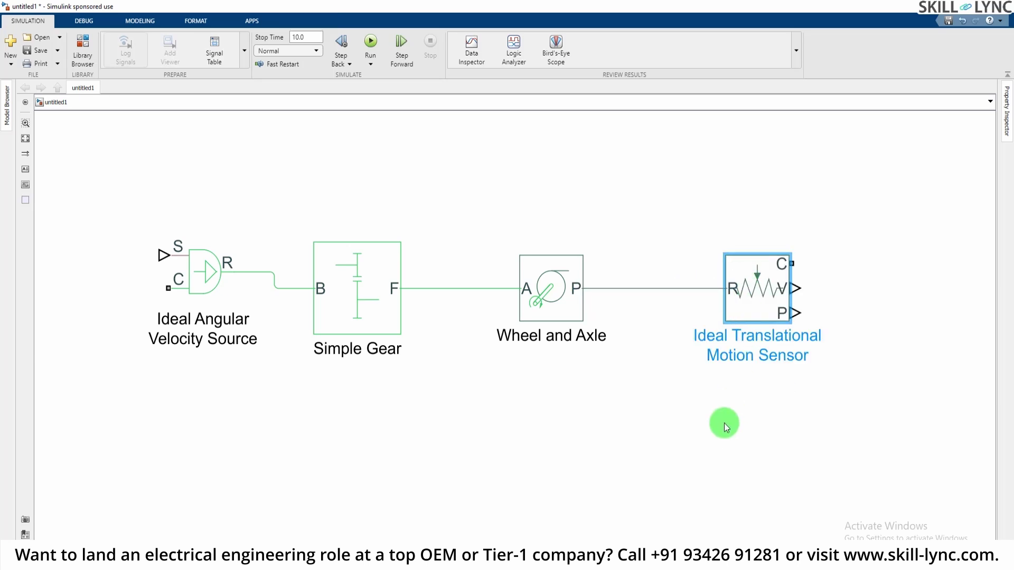
click(766, 279)
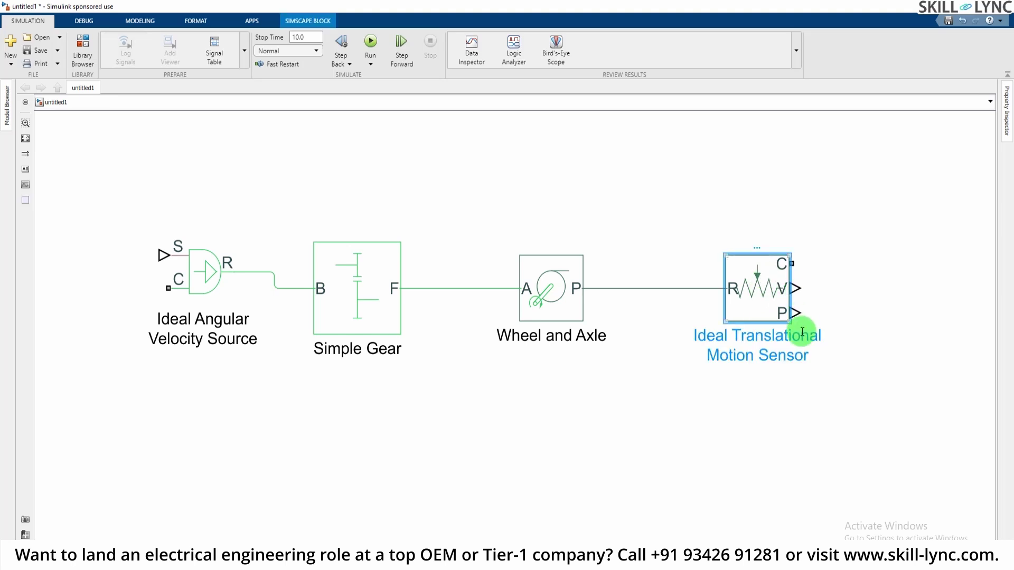
click(772, 242)
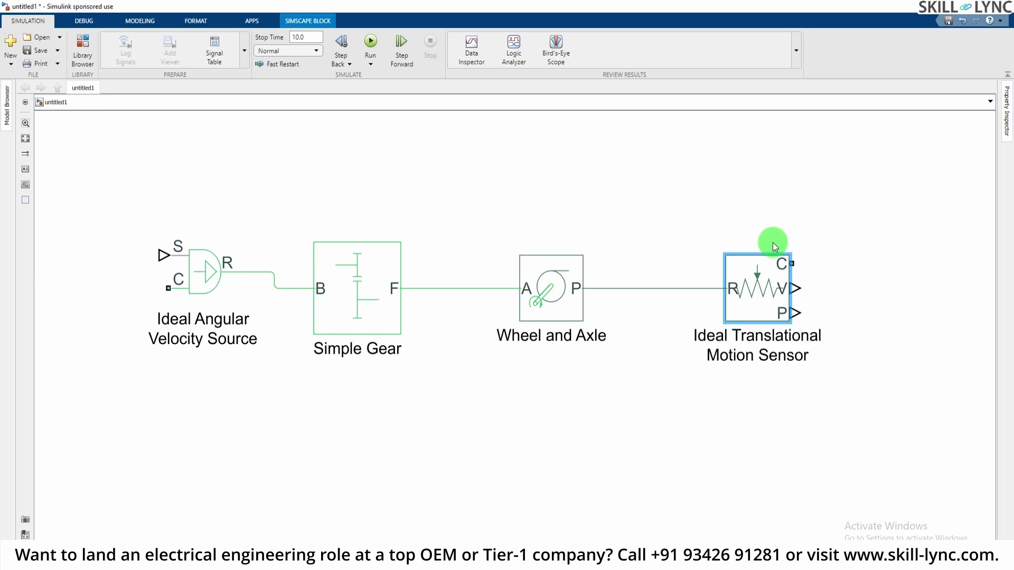
click(821, 400)
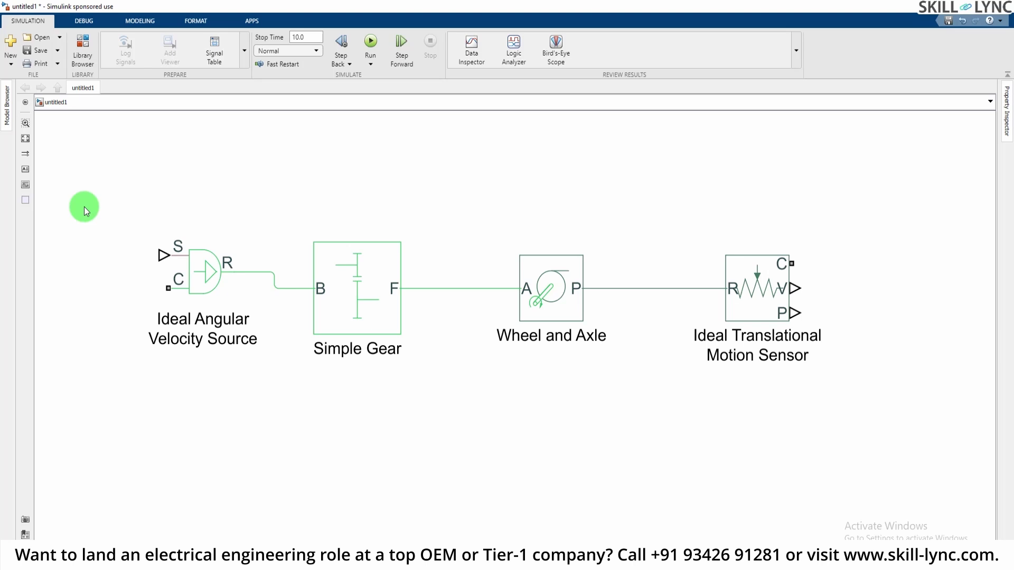
click(353, 300)
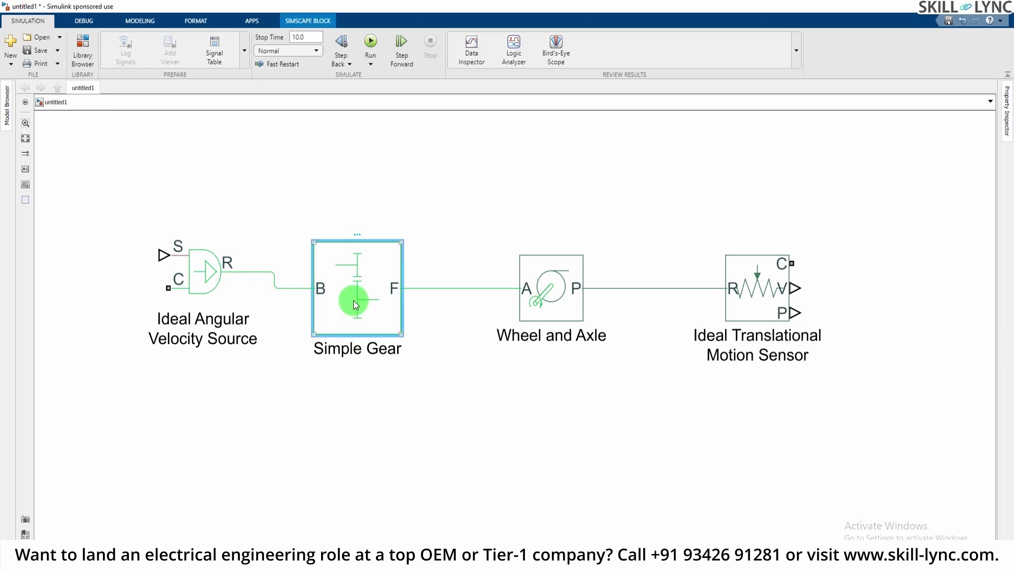
click(545, 301)
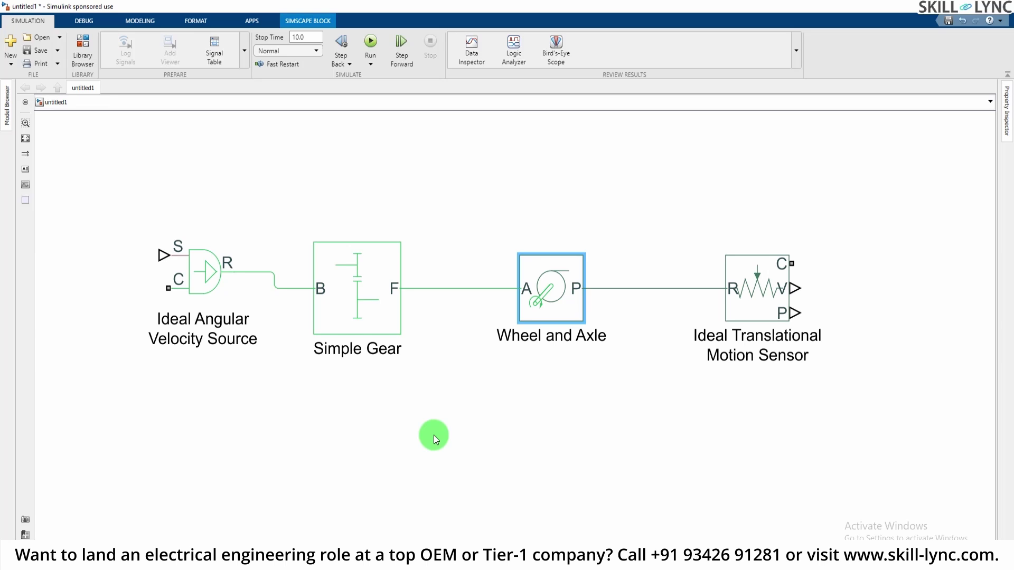
Step: Search the blocks for "simulink", insert a Simulink-PS Converter and connect its output to the Ideal Angular Velocity Source's S port
double_click(105, 150)
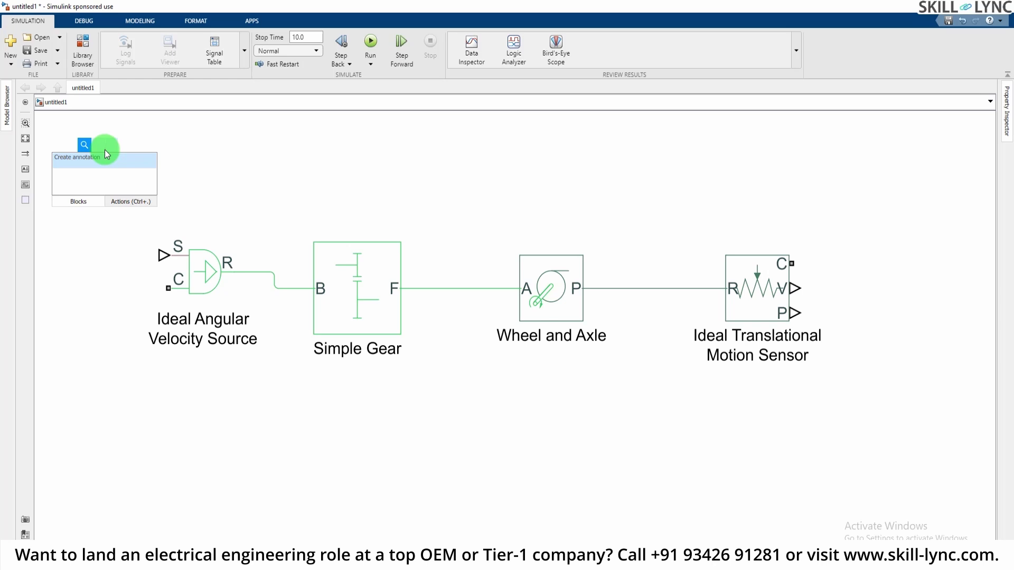
text(simu)
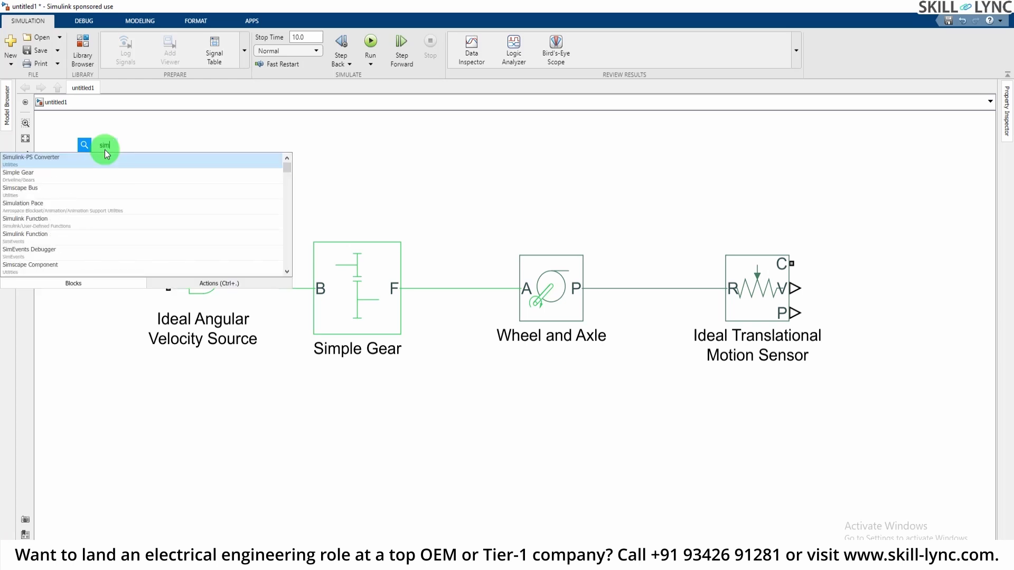
text(ulink)
key(Return)
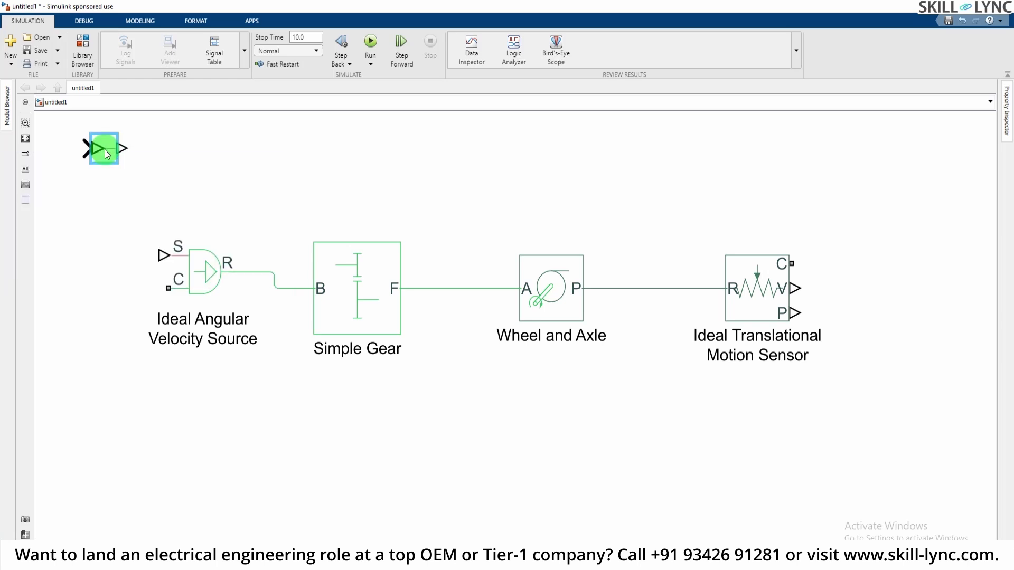
mouse_move(101, 144)
mouse_down()
mouse_move(110, 197)
mouse_move(154, 231)
mouse_move(161, 255)
mouse_up()
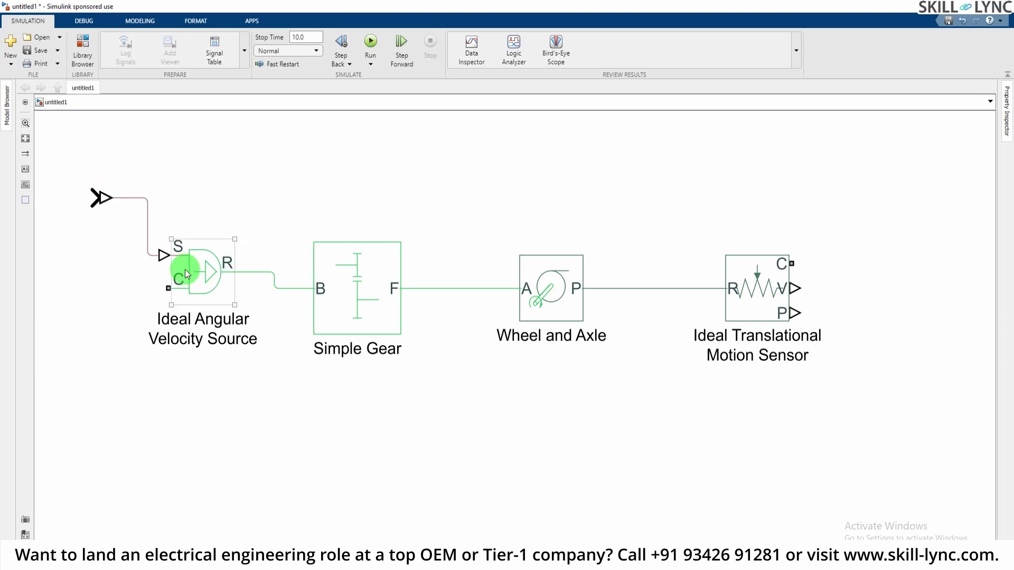
click(215, 268)
click(245, 156)
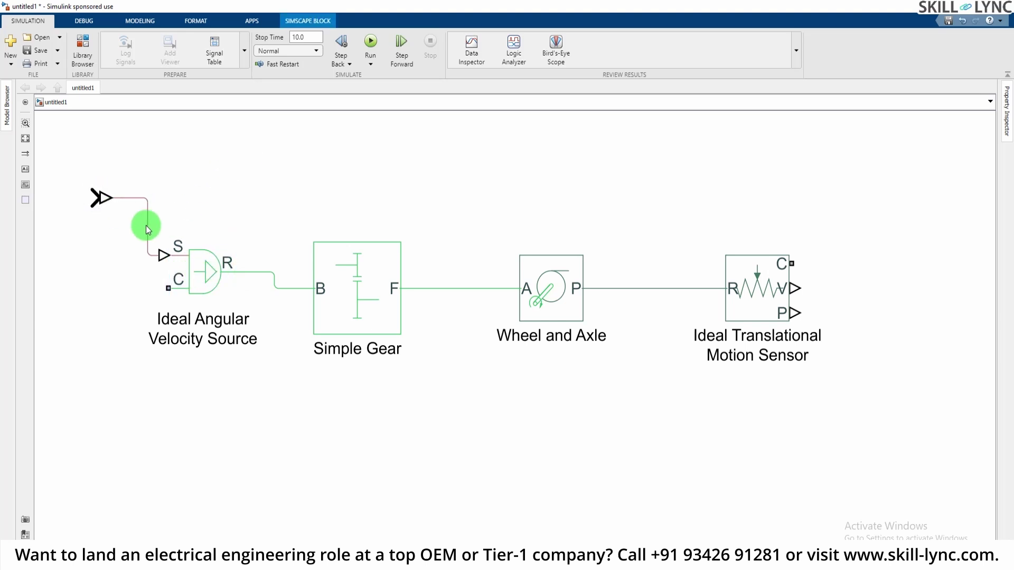
click(101, 196)
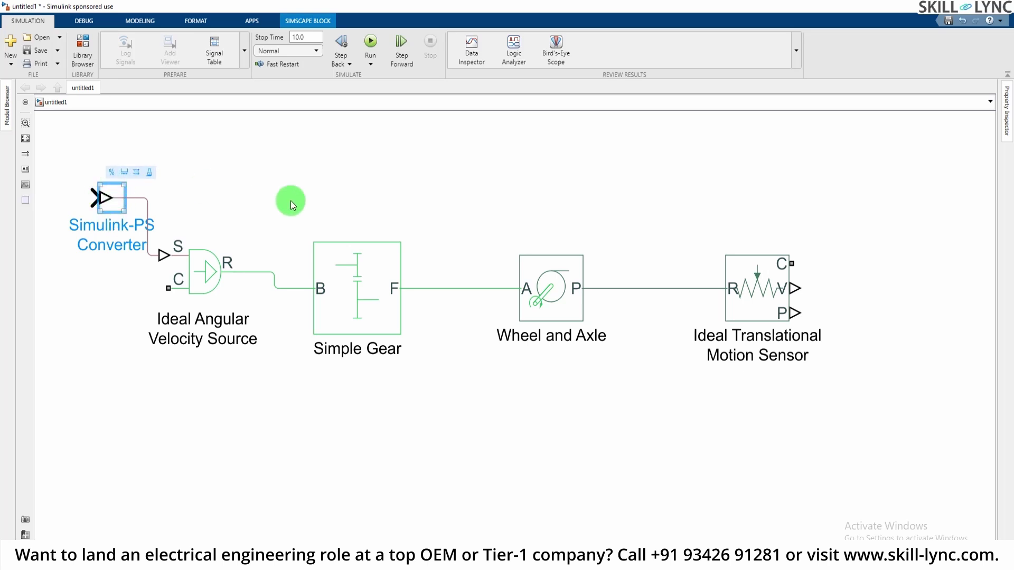
click(339, 154)
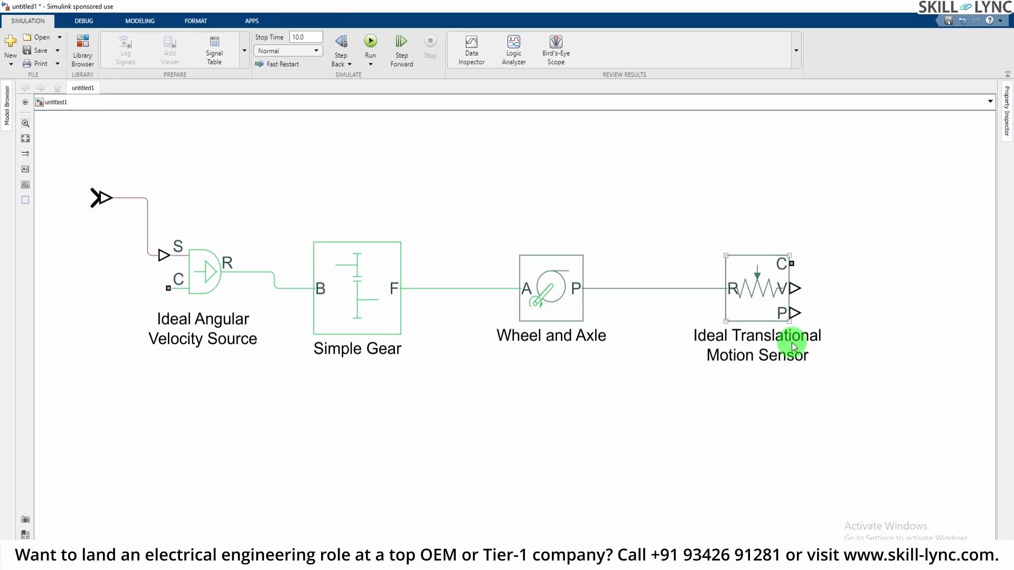
Step: Search the blocks for "scope", insert a Scope and place it below and to the right of the Ideal Translational Motion Sensor
click(752, 317)
double_click(642, 463)
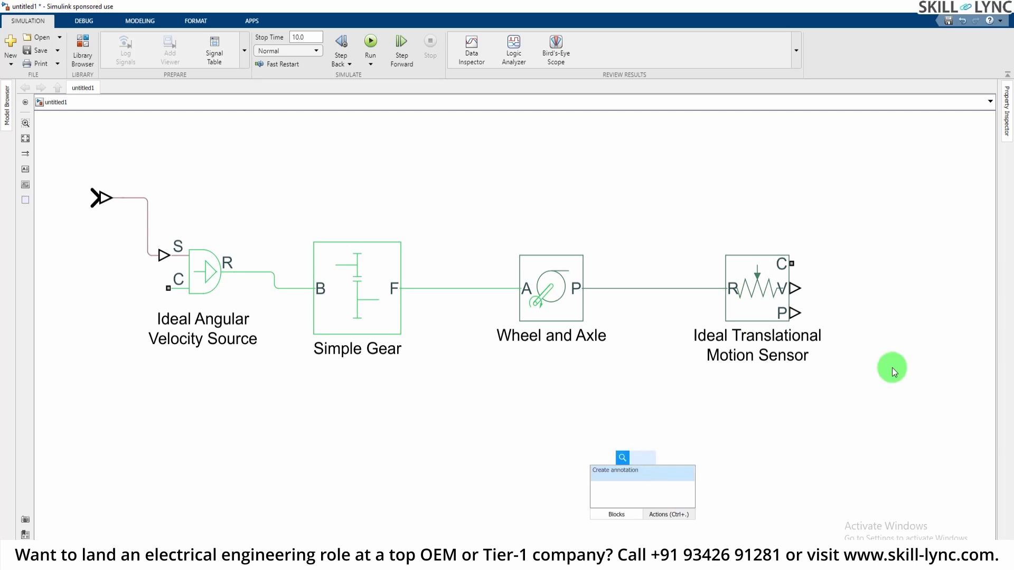
text(s)
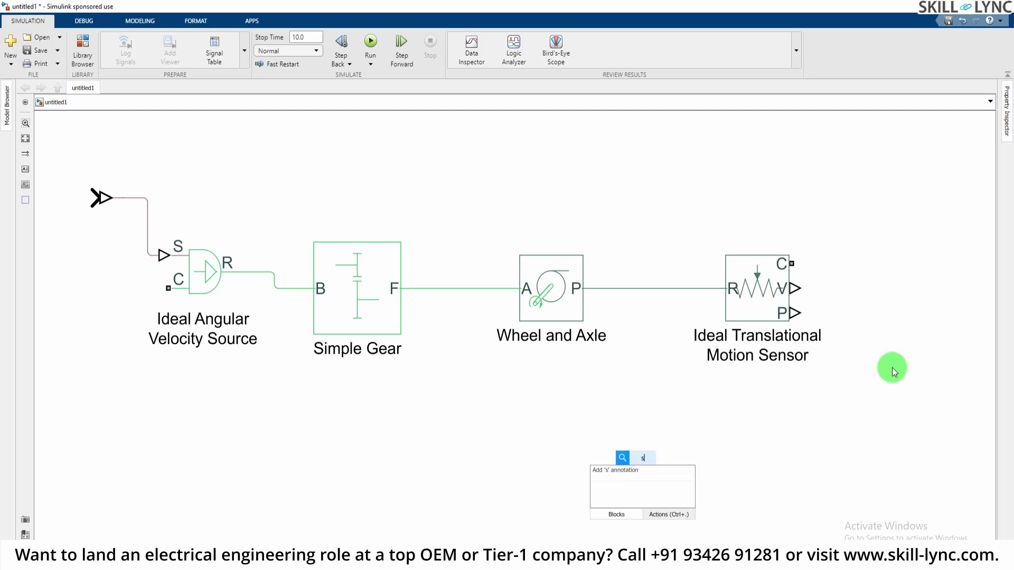
text(cope)
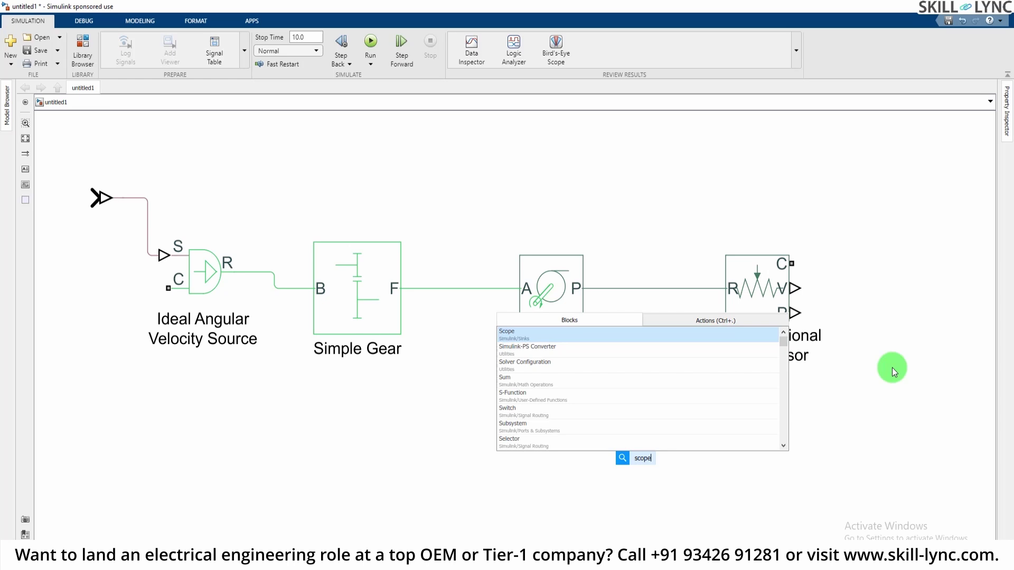
key(Return)
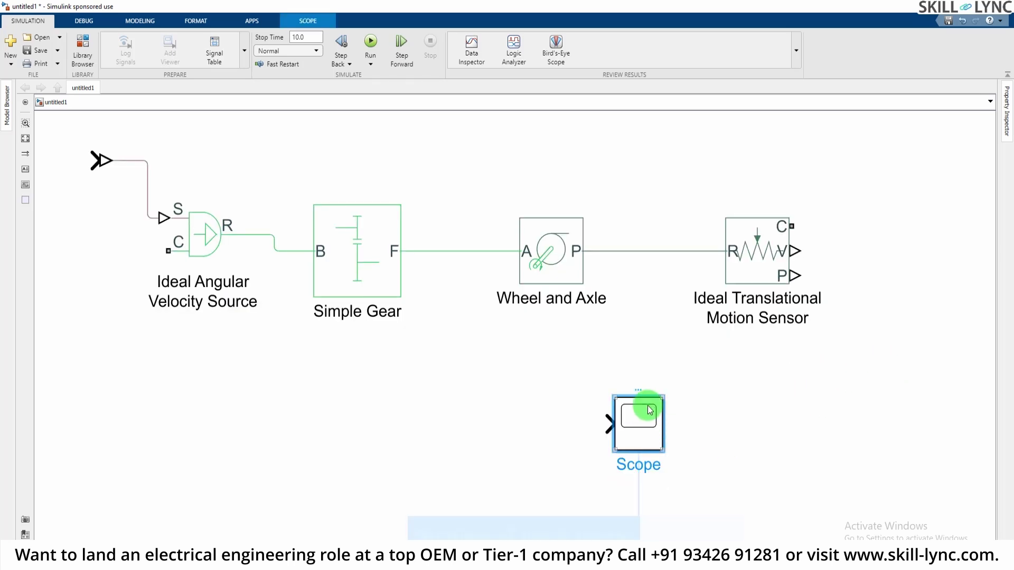
drag(649, 410, 920, 368)
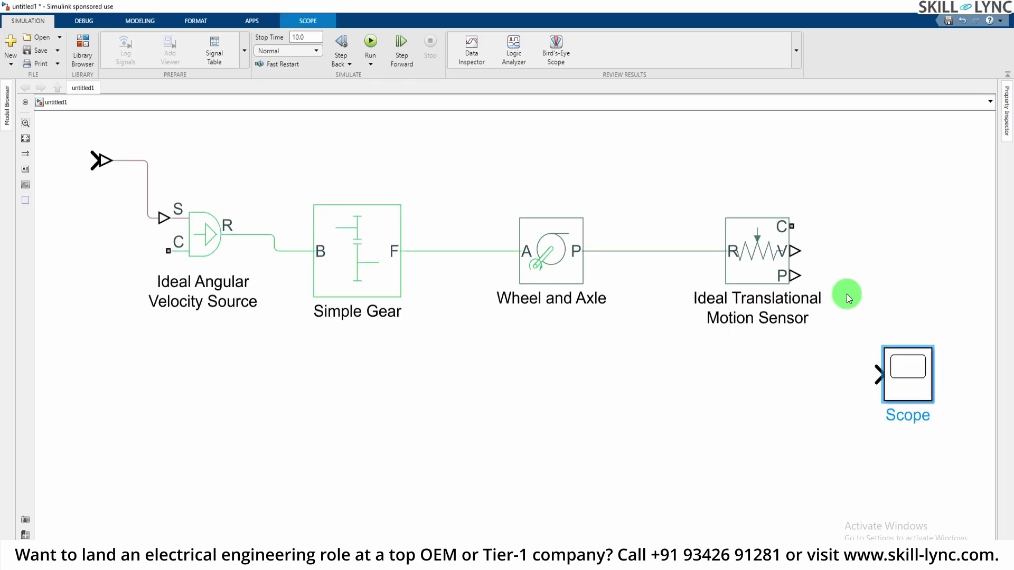
drag(876, 374, 817, 410)
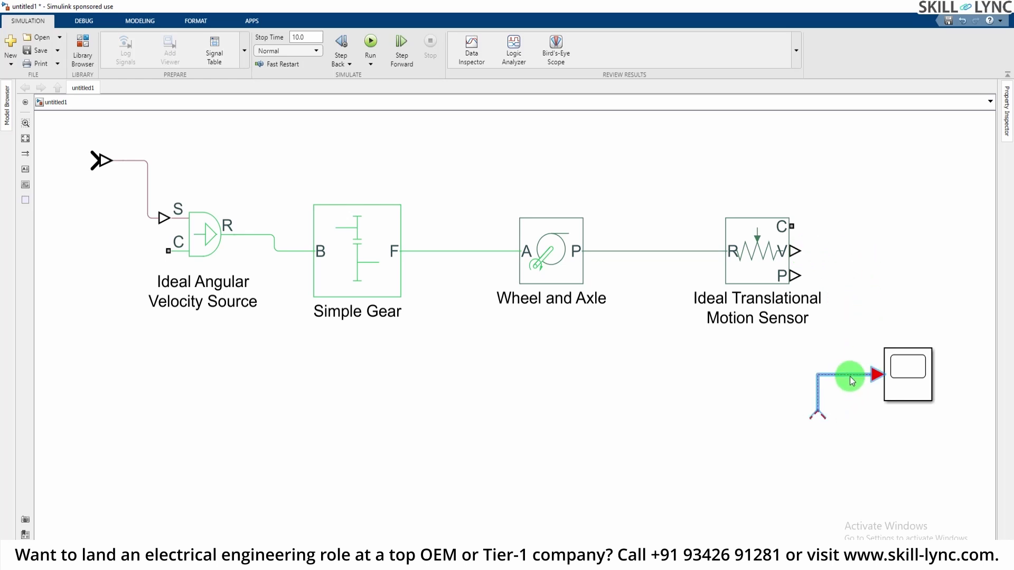
key(Delete)
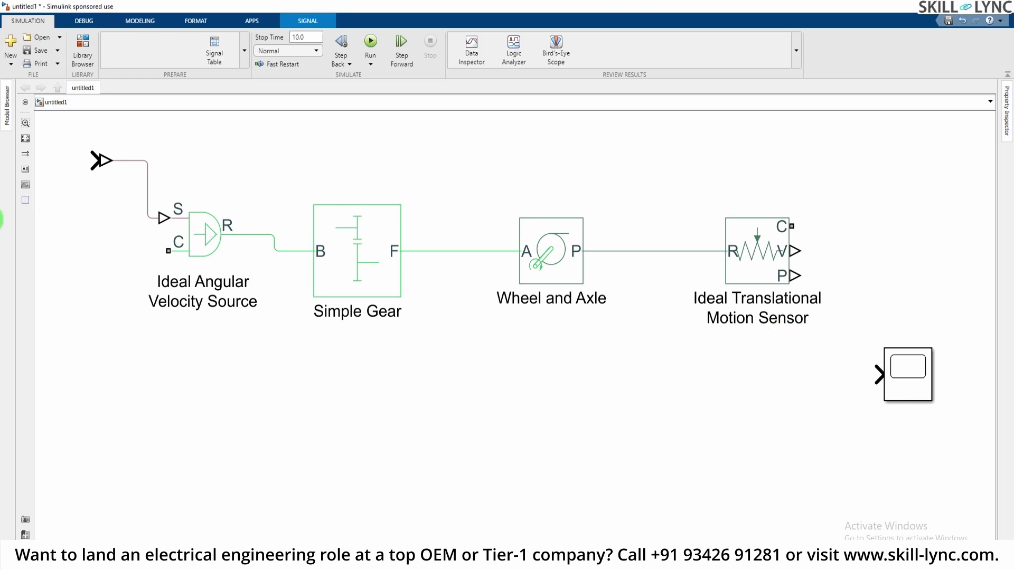
Step: Search the blocks for "ps", insert a PS-Simulink Converter and wire it between the Ideal Translational Motion Sensor's V port and the Scope
click(106, 162)
double_click(669, 418)
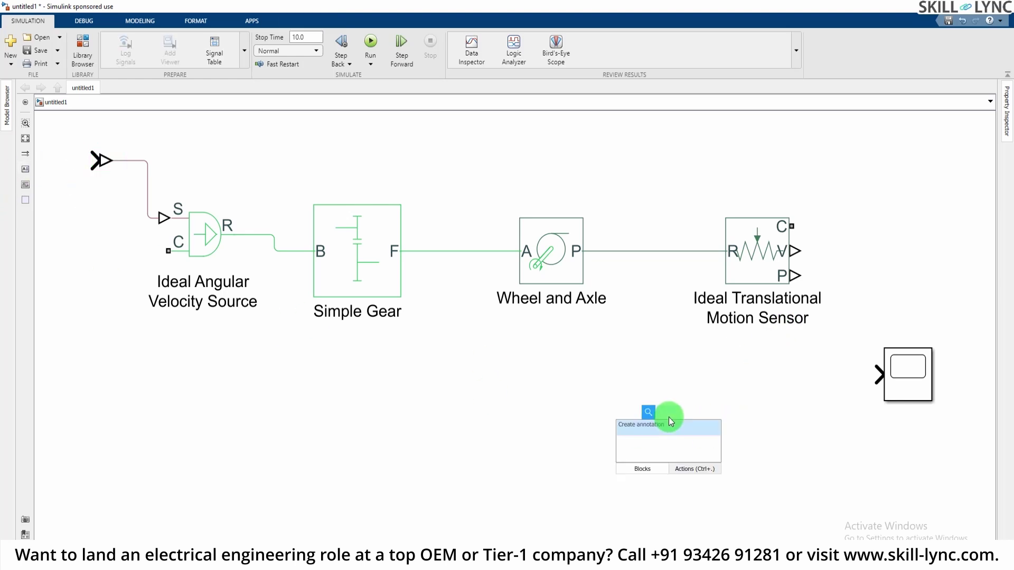
text(ps)
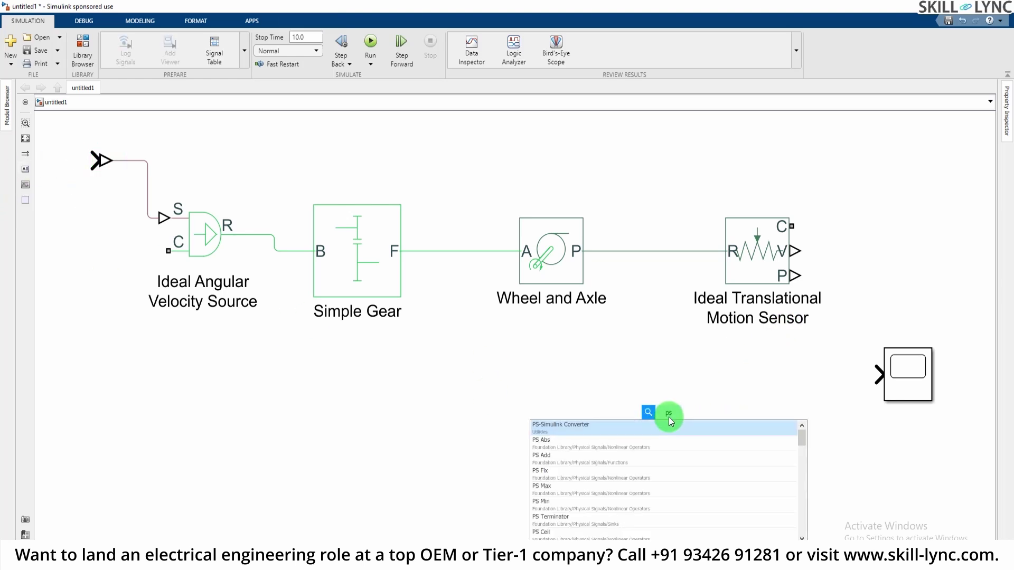
key(Return)
drag(668, 417, 798, 250)
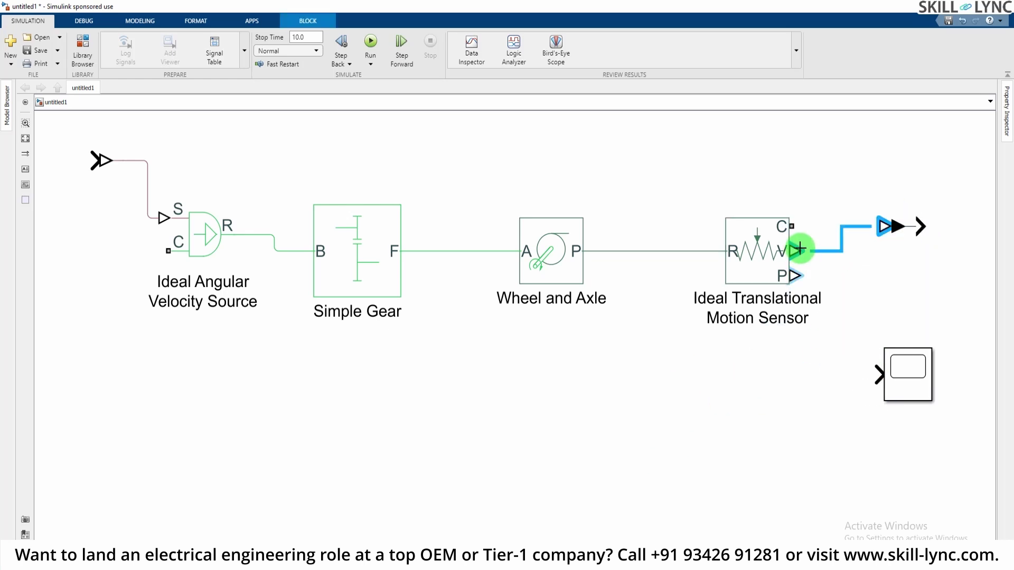
mouse_move(931, 228)
mouse_down()
mouse_move(939, 230)
mouse_move(937, 293)
mouse_move(873, 376)
mouse_move(956, 351)
mouse_move(964, 224)
mouse_move(968, 236)
mouse_move(954, 247)
mouse_move(951, 290)
mouse_move(967, 219)
mouse_up()
click(929, 351)
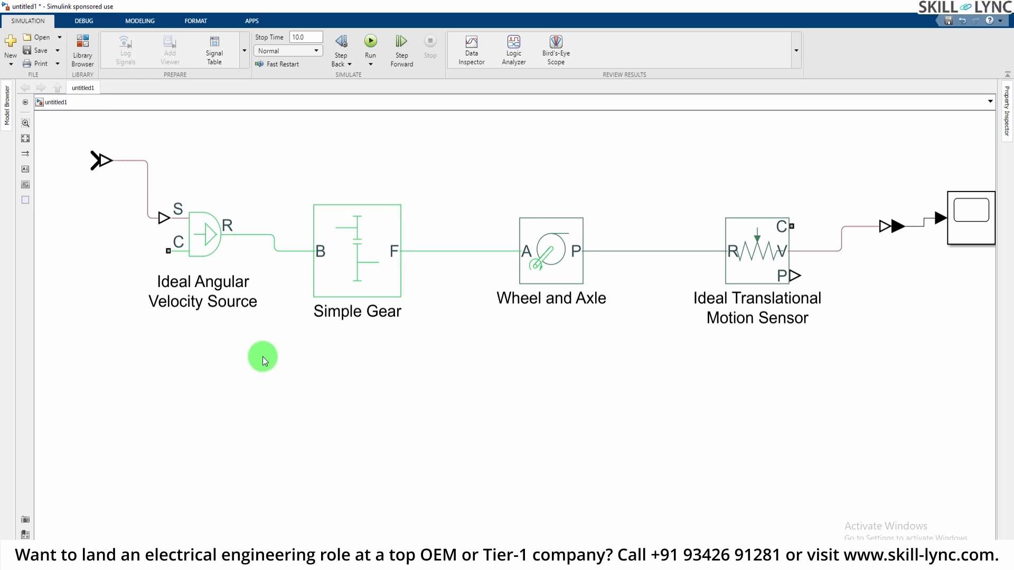
Step: Save the model as GearTransmission in New folder on Local Disk (D:)
click(35, 50)
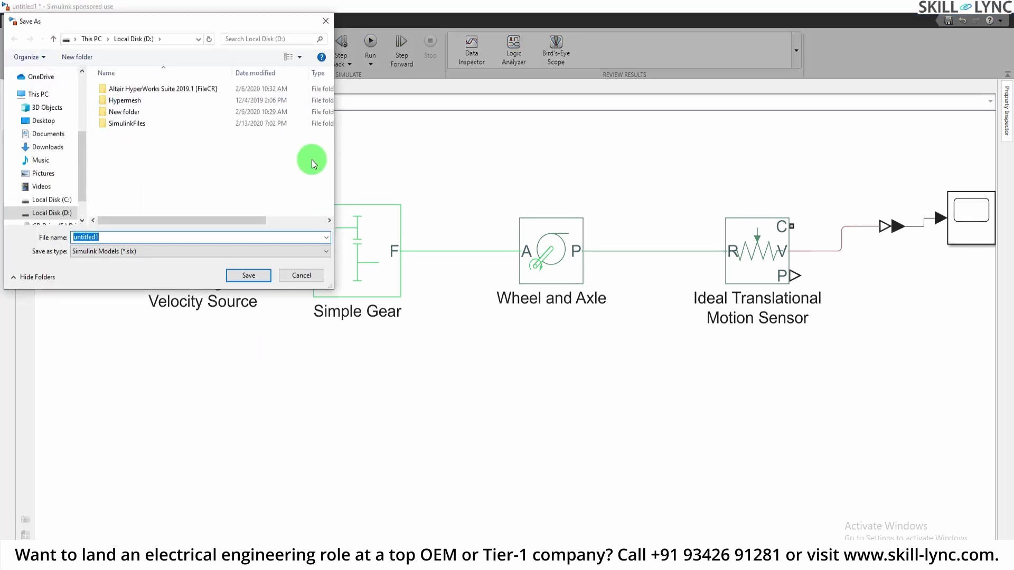
double_click(135, 111)
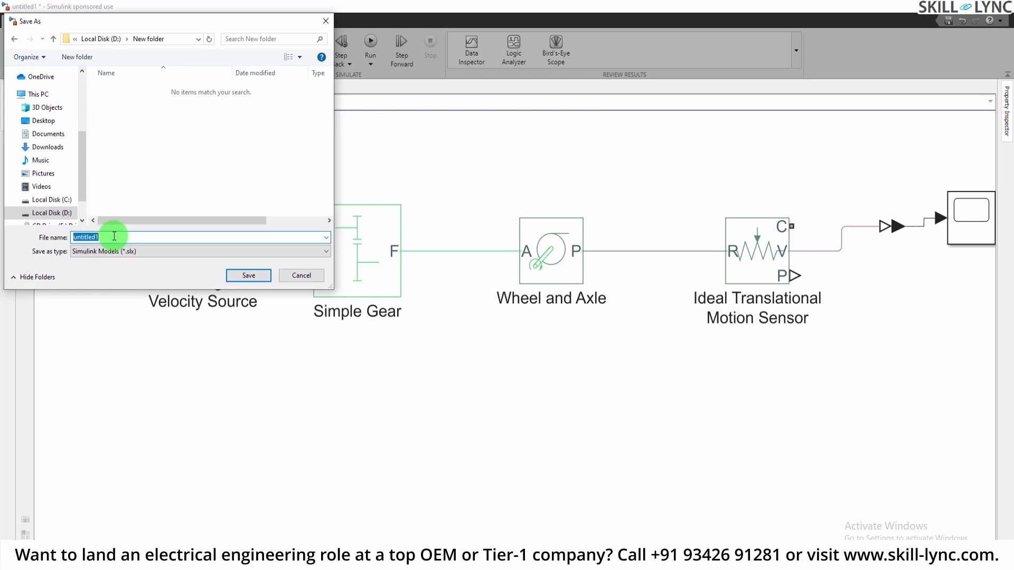
text(GearTransmission)
key(Return)
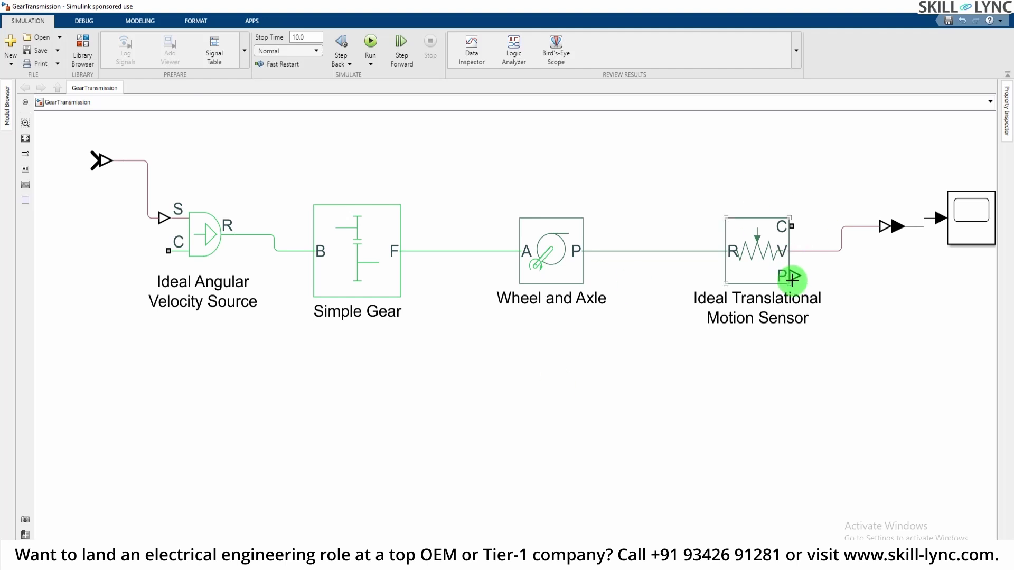
drag(798, 274, 868, 318)
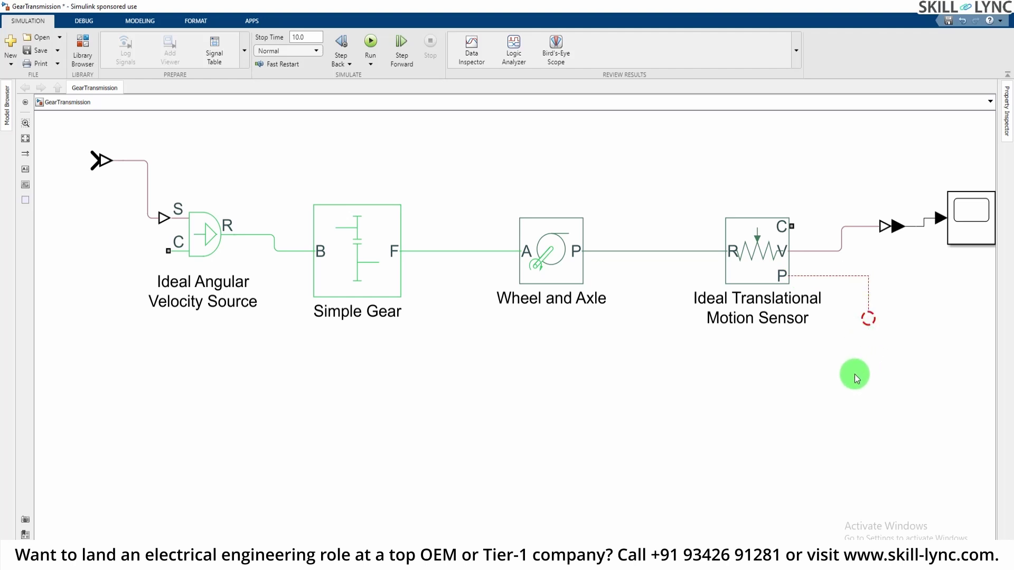
click(859, 276)
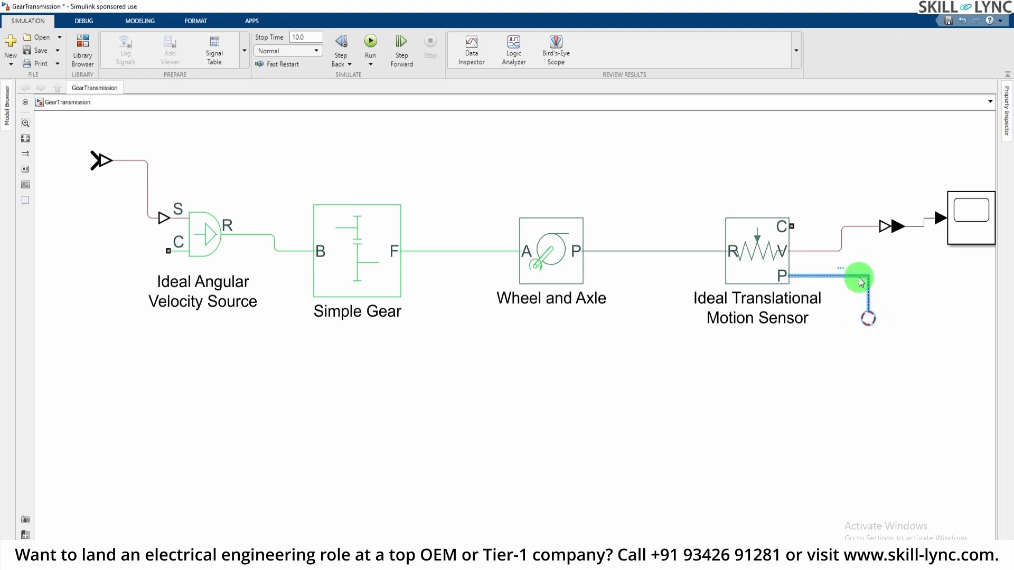
key(Delete)
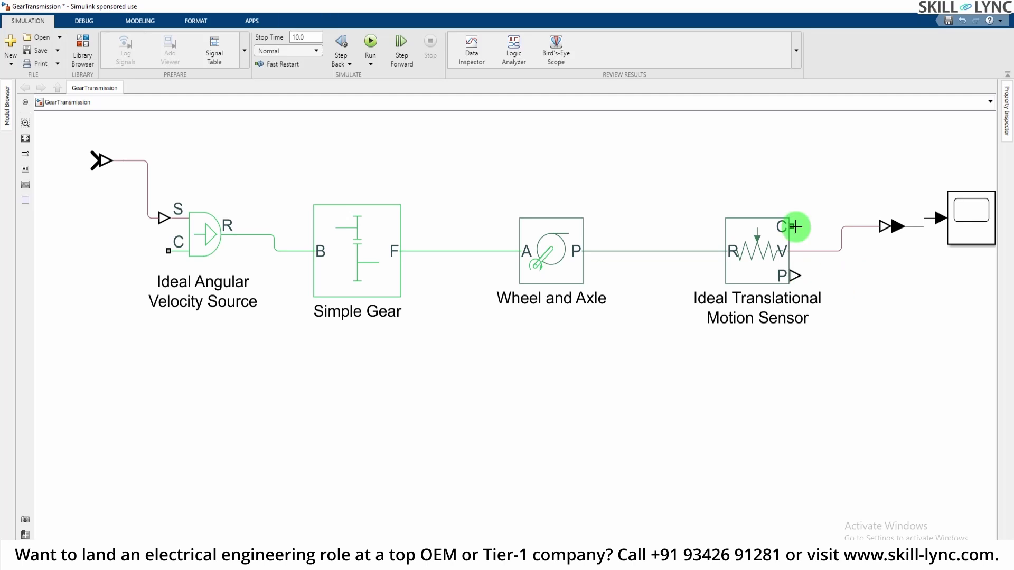
Step: Search the blocks for "rotational re", insert a Mechanical Rotational Reference and connect it to the Ideal Angular Velocity Source's C port
click(195, 242)
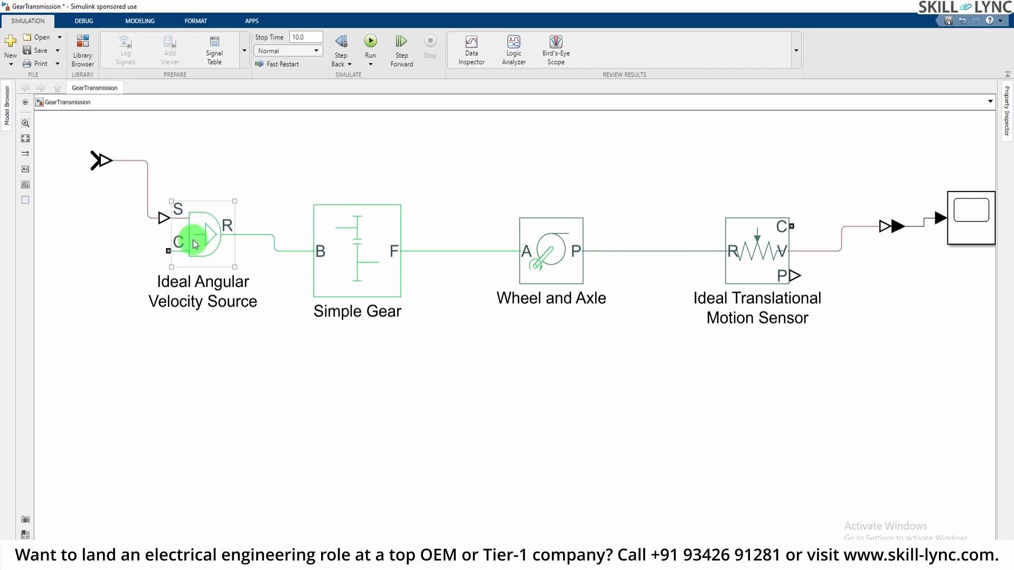
click(248, 420)
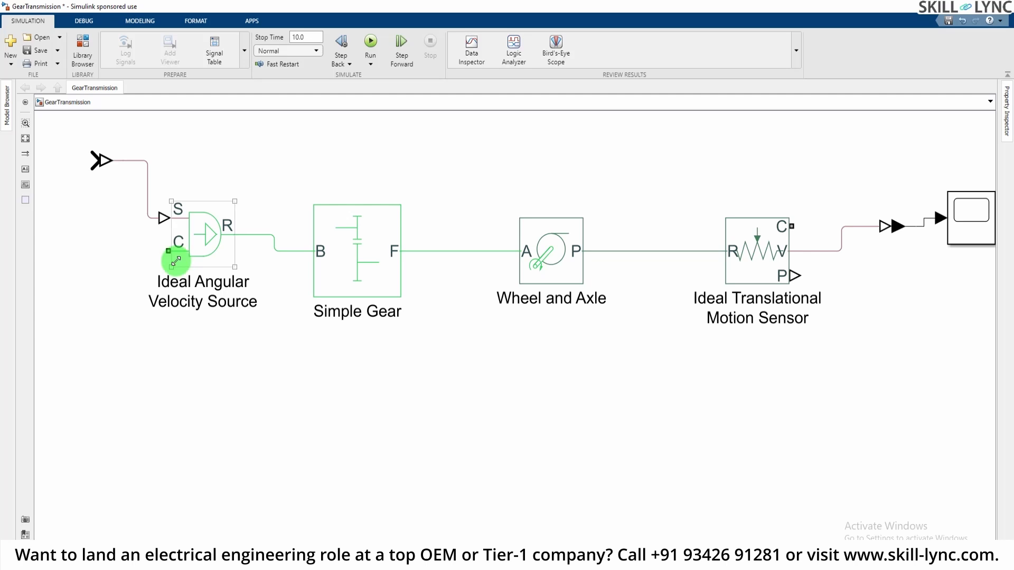
double_click(194, 414)
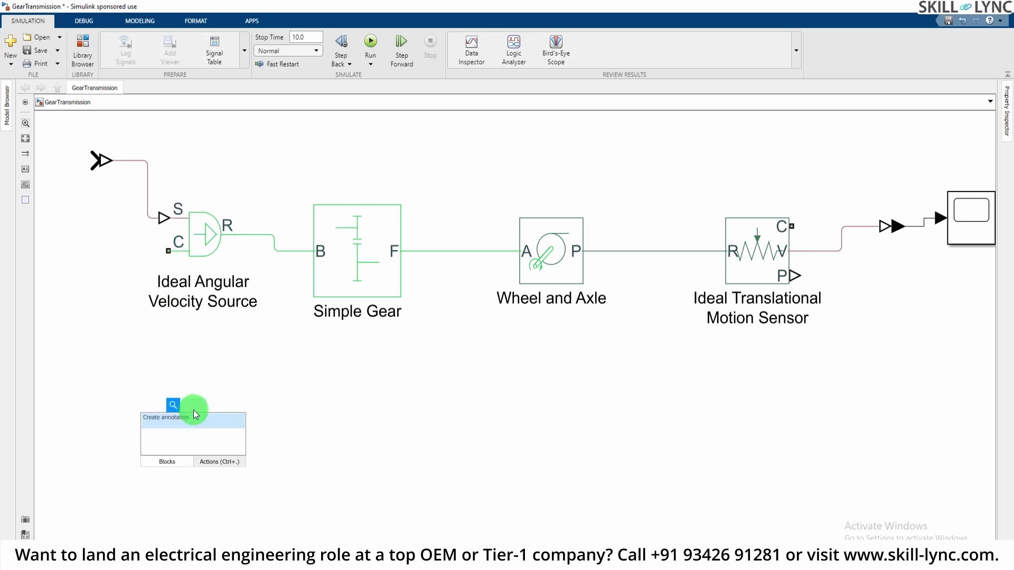
text(rota)
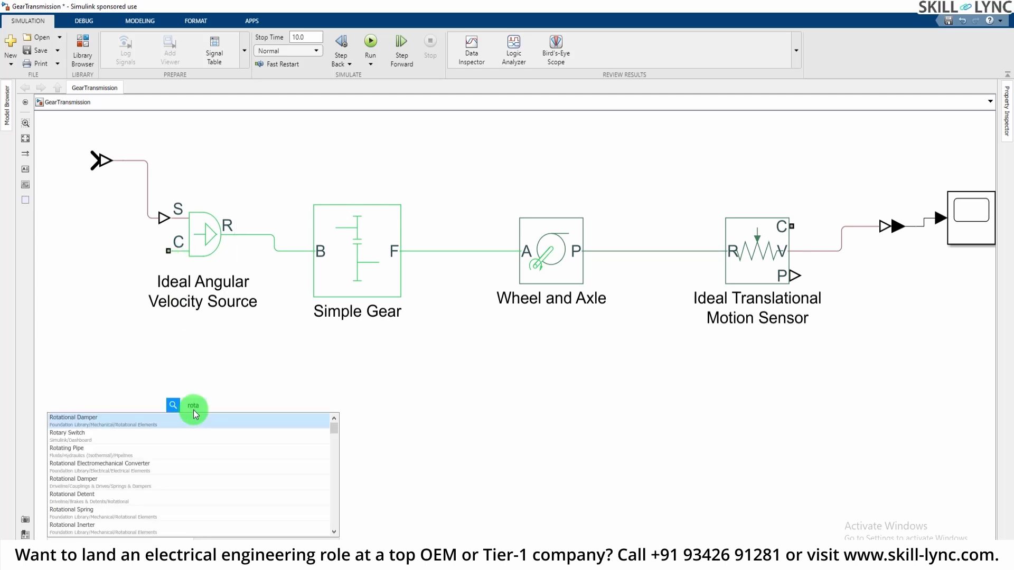
text(tional)
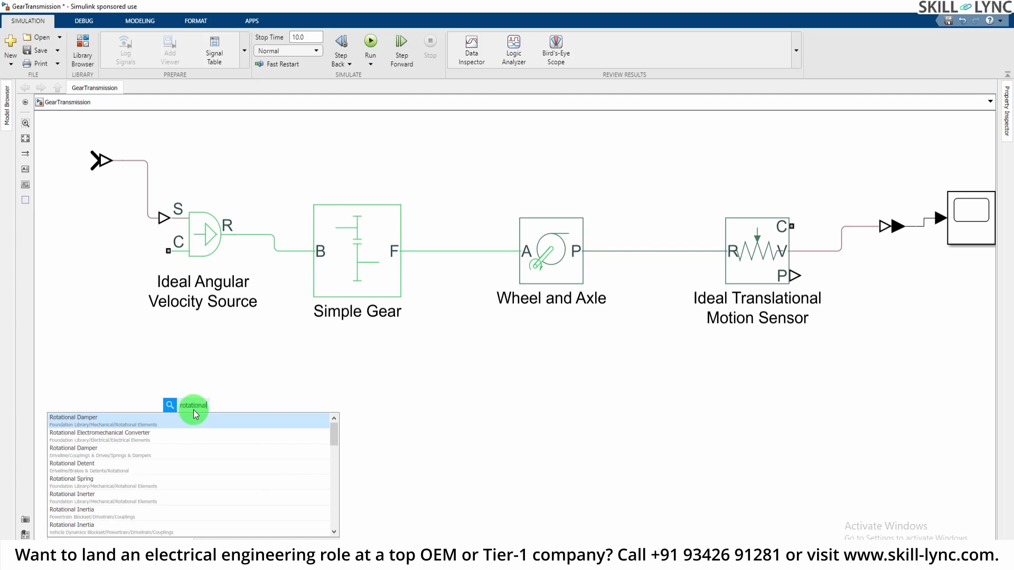
text( re)
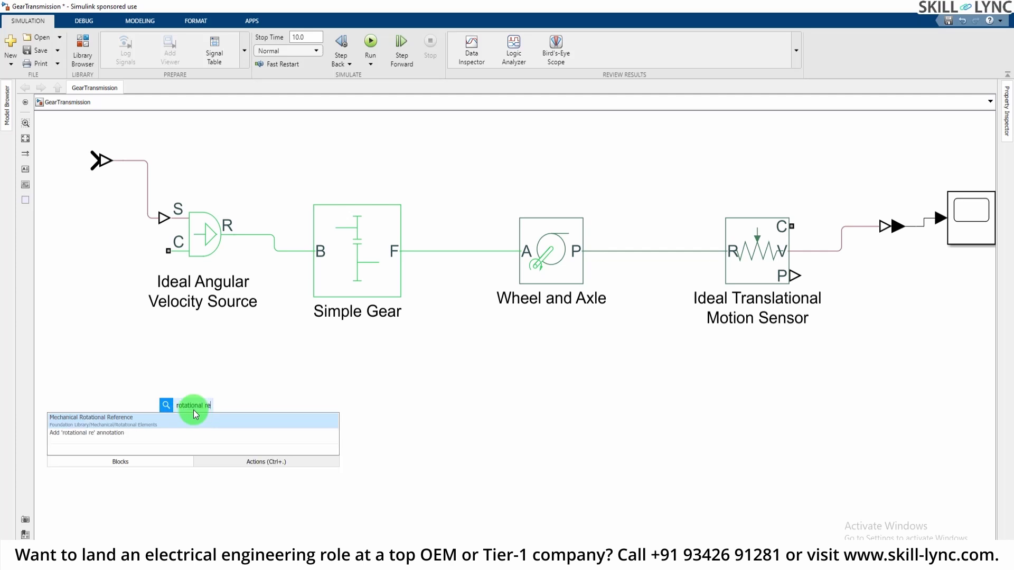
click(195, 414)
click(174, 244)
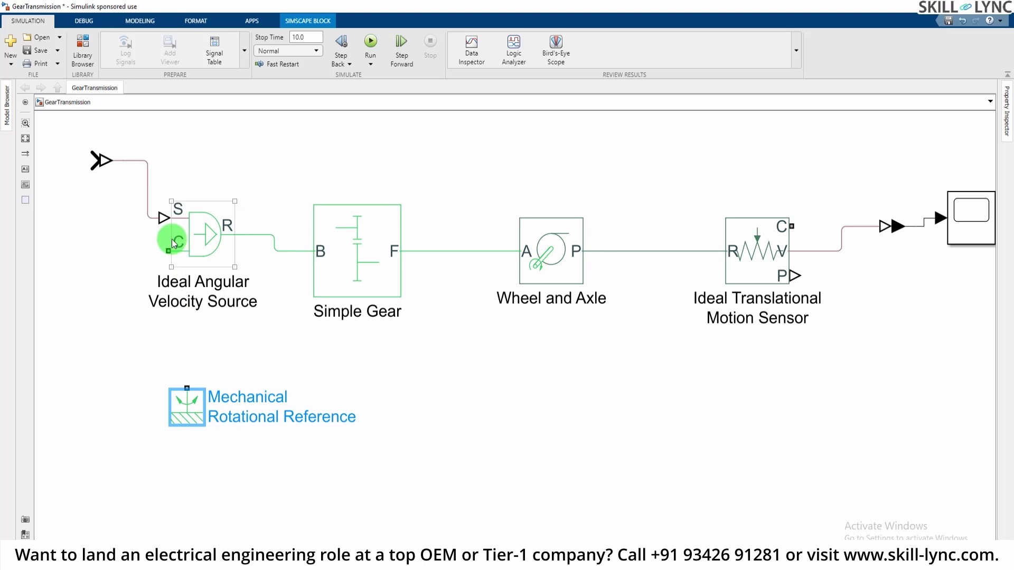
drag(175, 244, 186, 391)
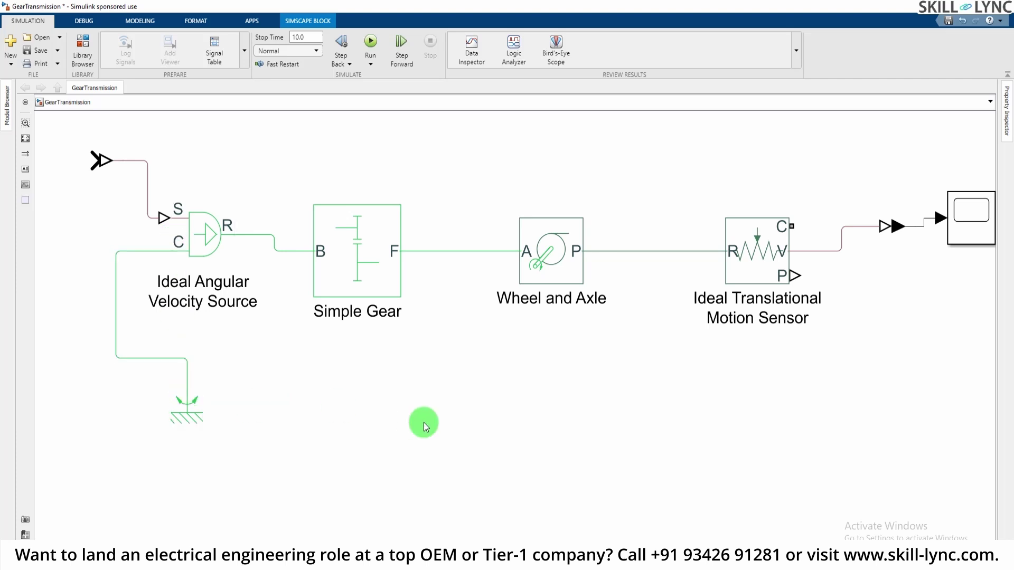
Step: Search the blocks for "solver", insert a Solver Configuration and connect it to the Mechanical Rotational Reference line
double_click(286, 390)
text(solve)
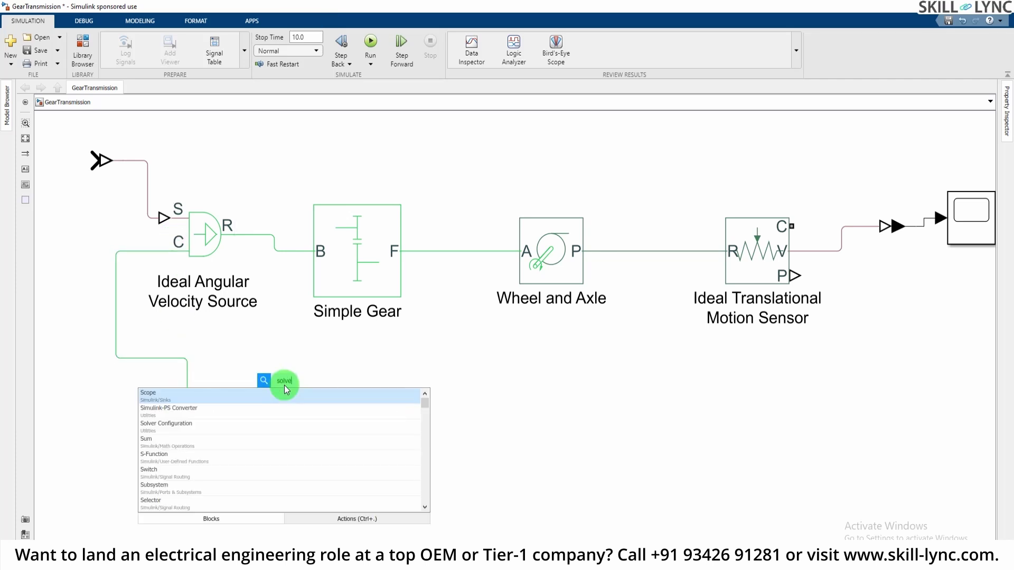
text(r)
key(Return)
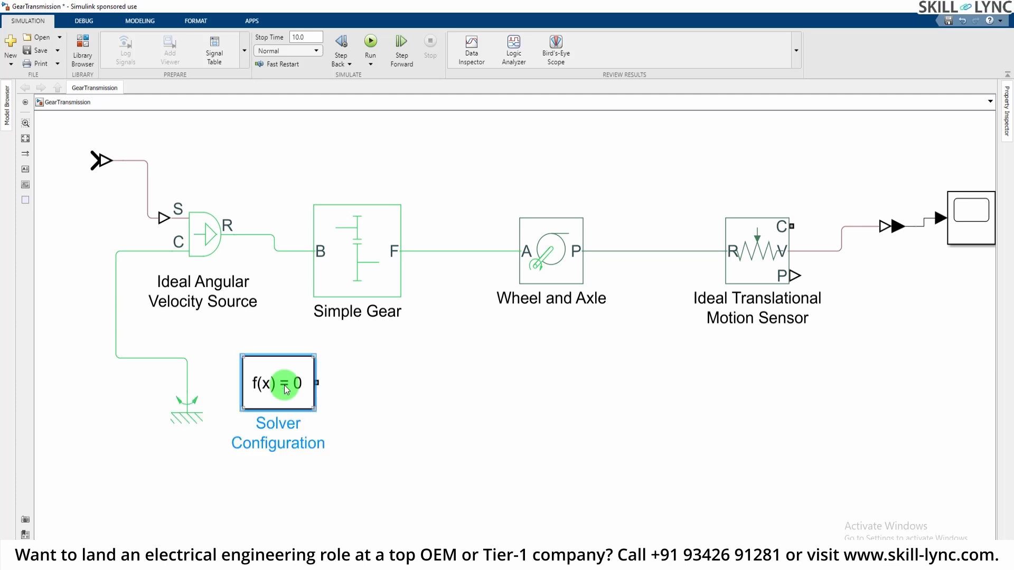
mouse_move(286, 390)
mouse_down()
mouse_move(84, 417)
mouse_move(59, 409)
mouse_move(80, 414)
mouse_move(144, 358)
mouse_up()
click(442, 427)
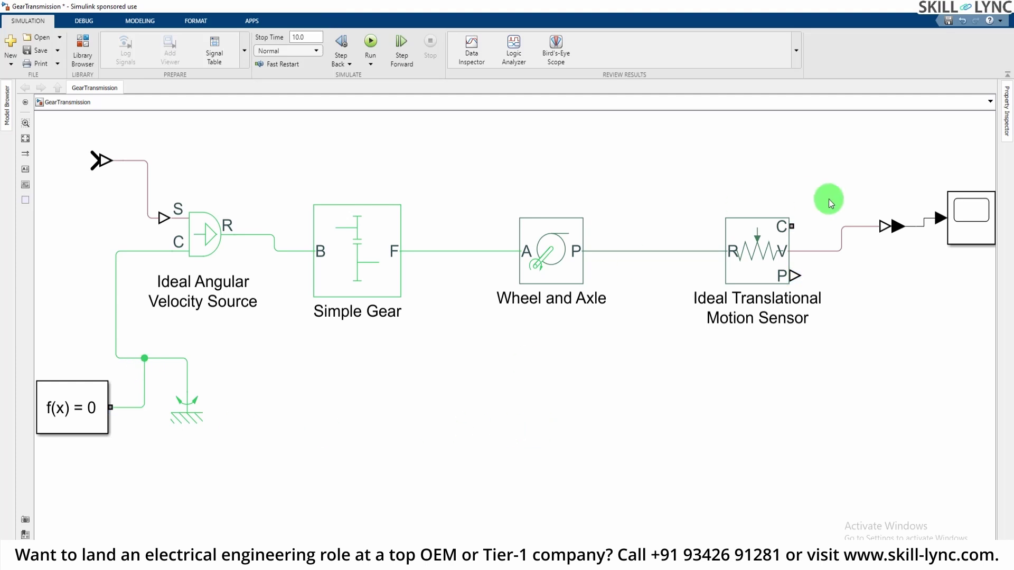
Step: Try to connect the Ideal Translational Motion Sensor's C port to the Mechanical Rotational Reference line, and delete that connection
click(768, 263)
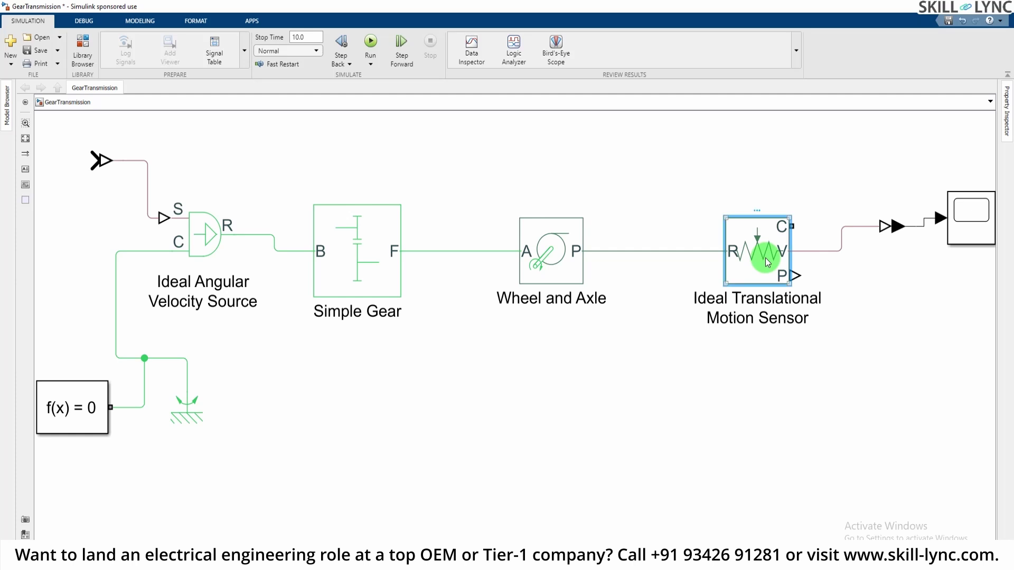
click(772, 403)
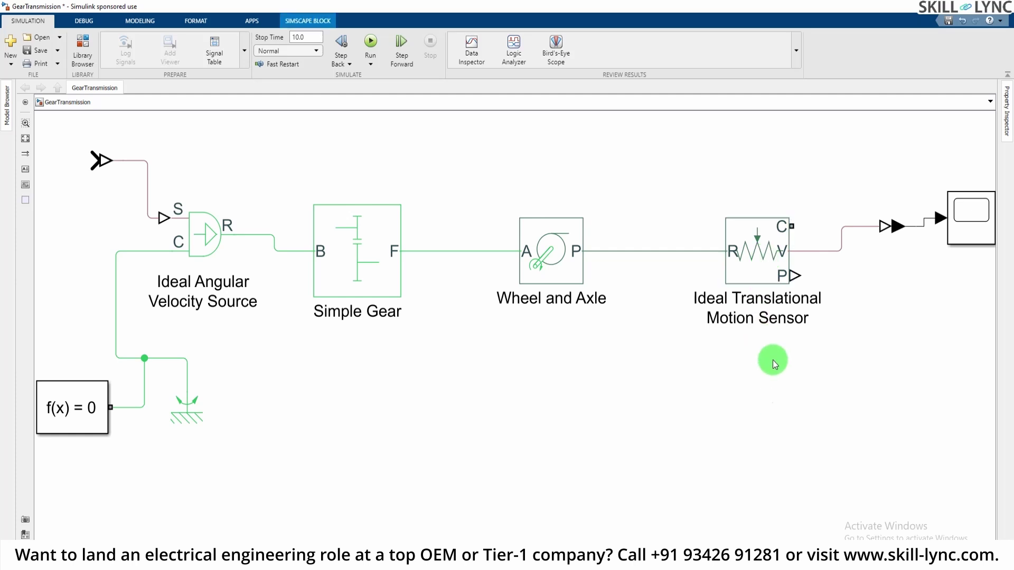
click(792, 227)
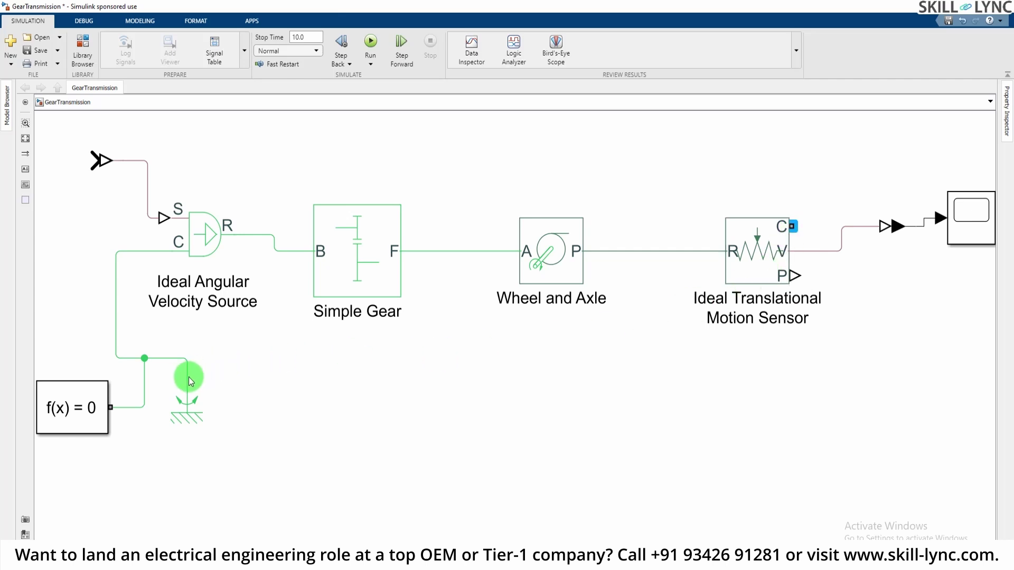
mouse_move(792, 226)
mouse_down()
mouse_move(772, 169)
mouse_move(386, 272)
mouse_move(181, 379)
mouse_move(180, 361)
mouse_up()
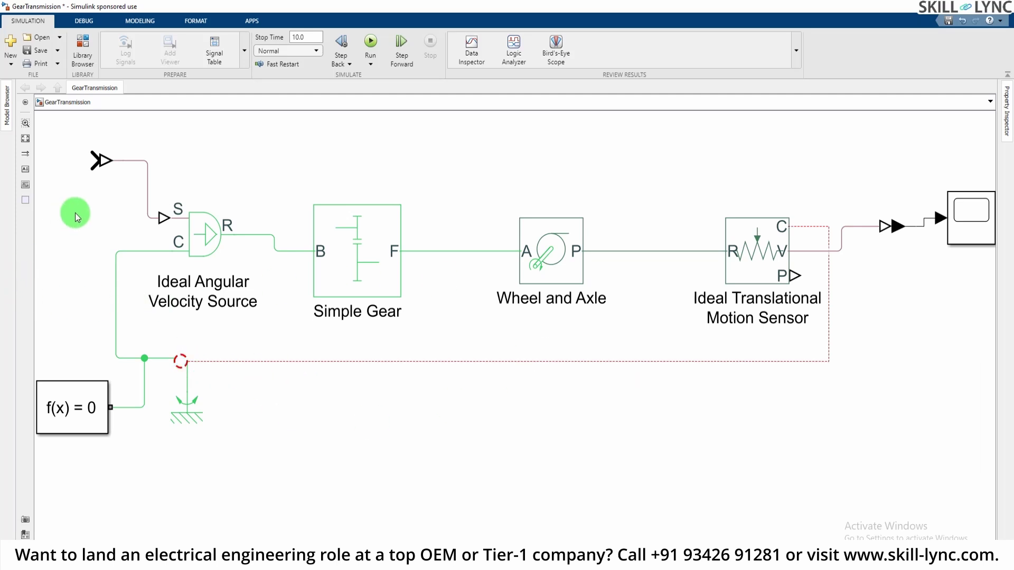
click(192, 407)
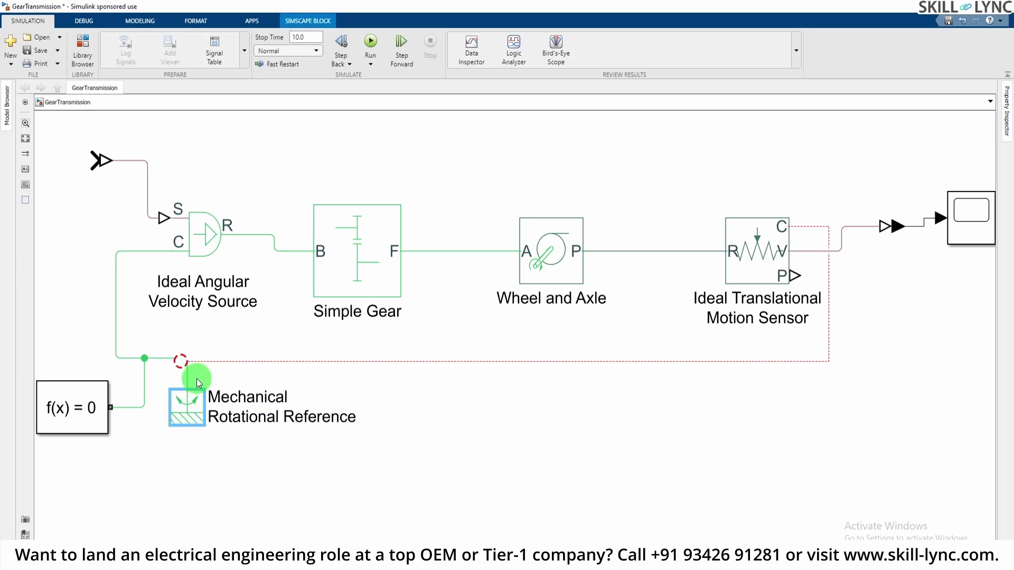
click(170, 381)
click(231, 362)
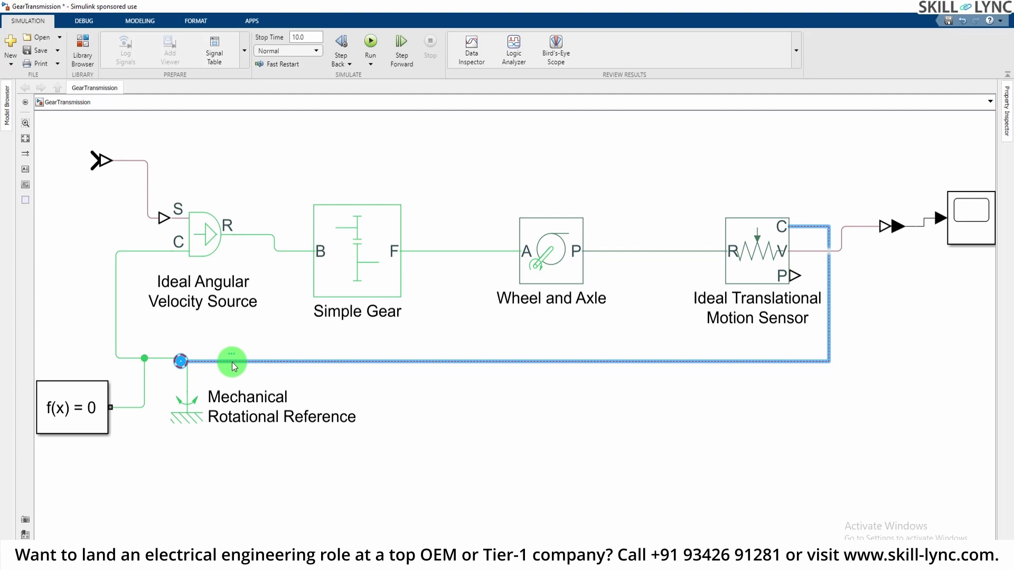
key(Delete)
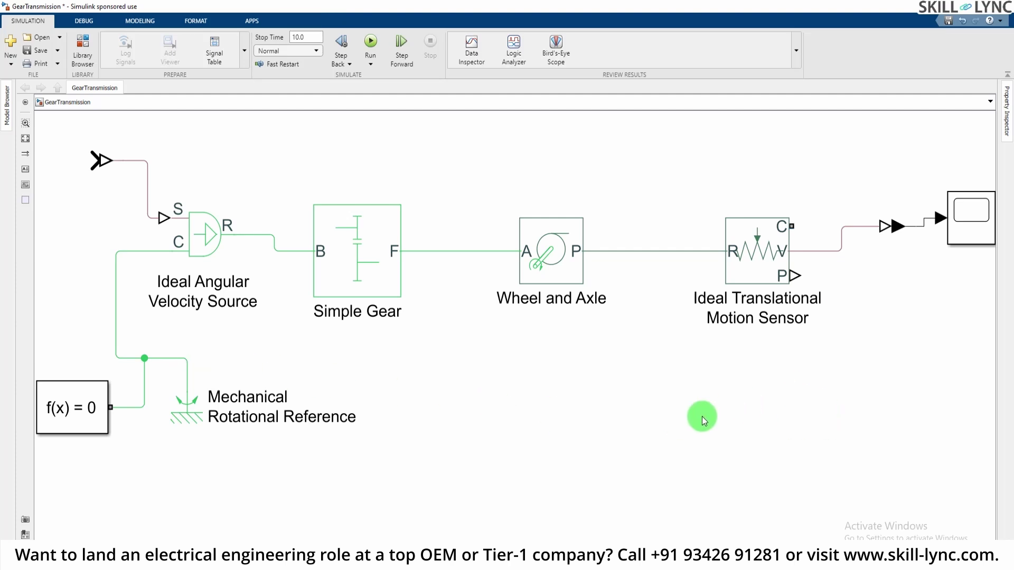
Step: Search the blocks for "translational re" and insert a Mechanical Translational Reference below the Ideal Translational Motion Sensor
double_click(686, 417)
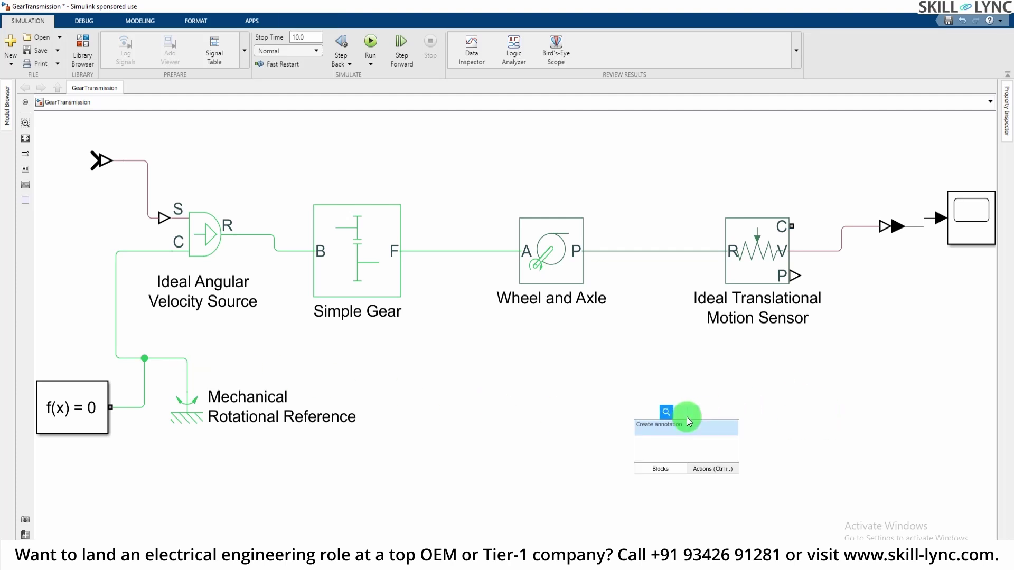
text(tra)
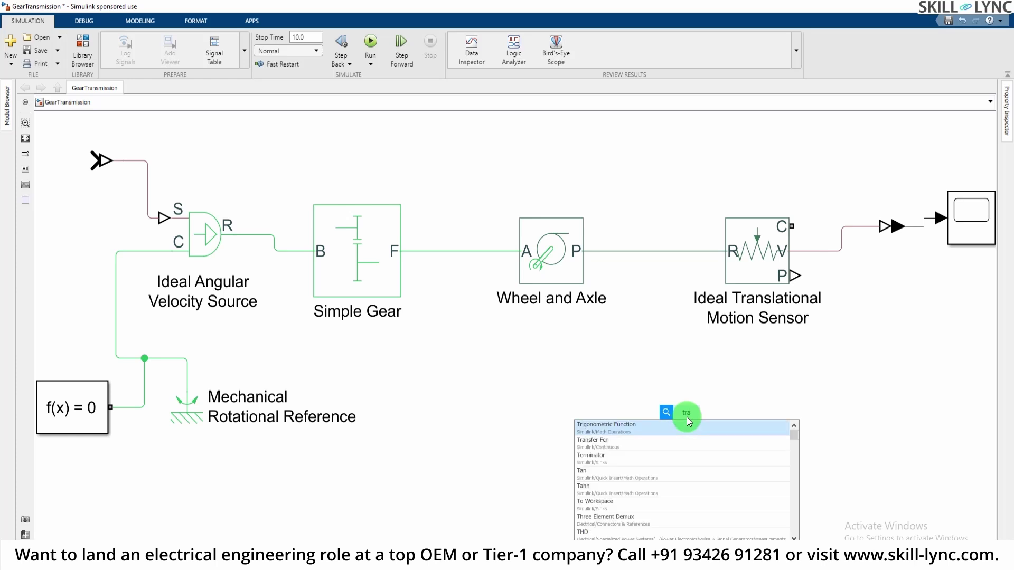
text(ns)
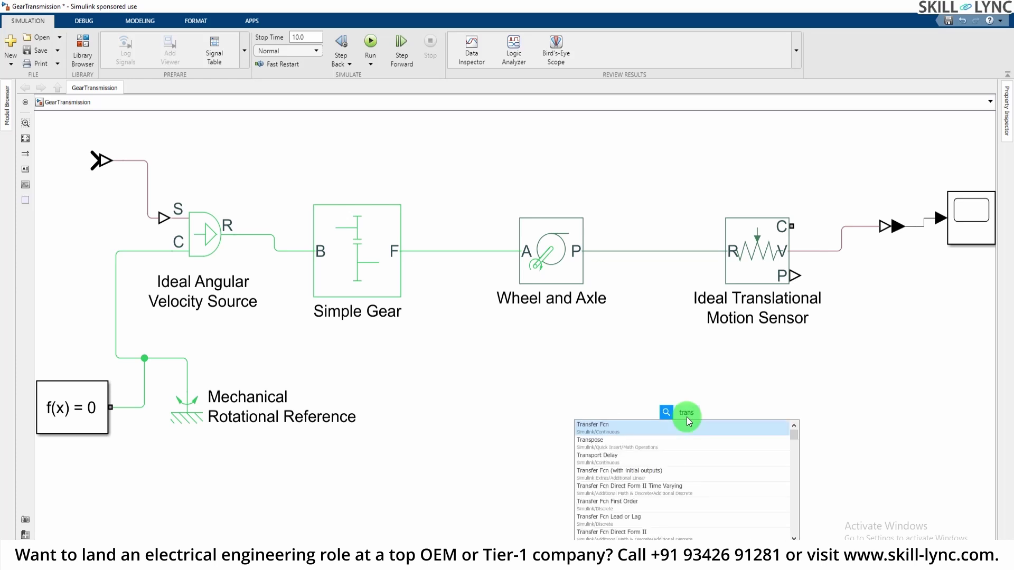
text(lation)
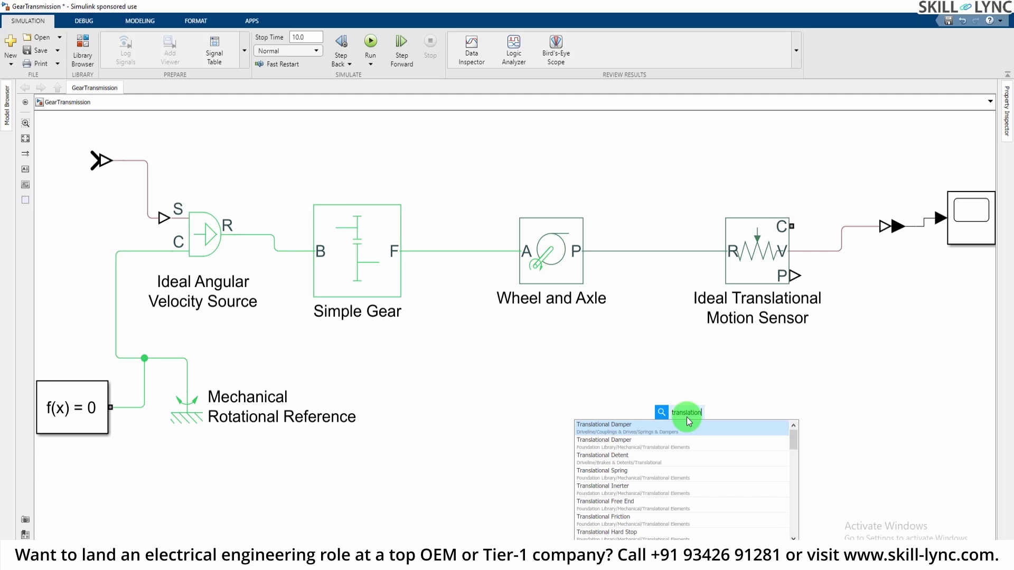
text(al ref)
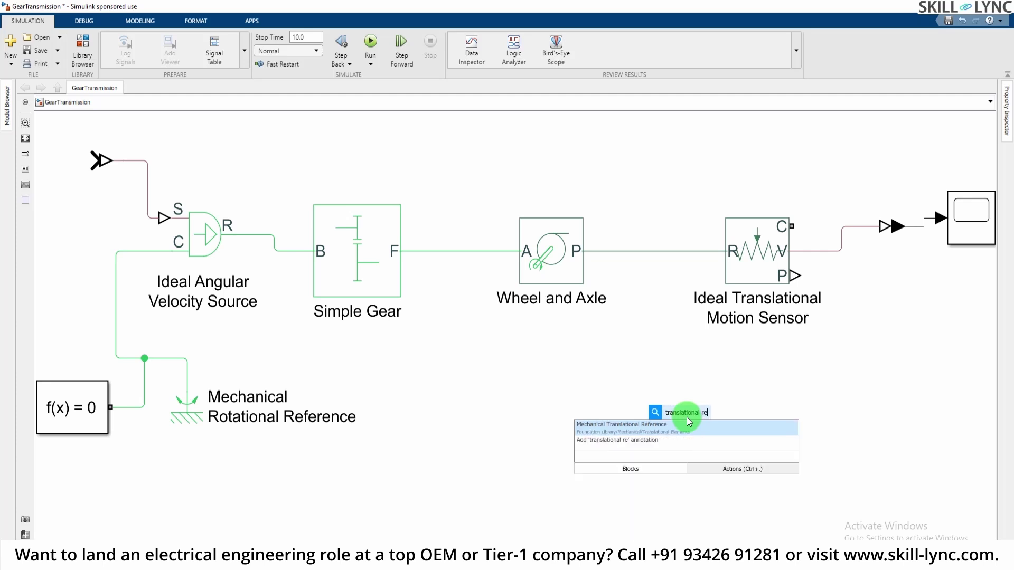
key(Return)
Step: Move the Mechanical Translational Reference above and to the right of the Ideal Translational Motion Sensor and connect it to the sensor's C port
click(787, 274)
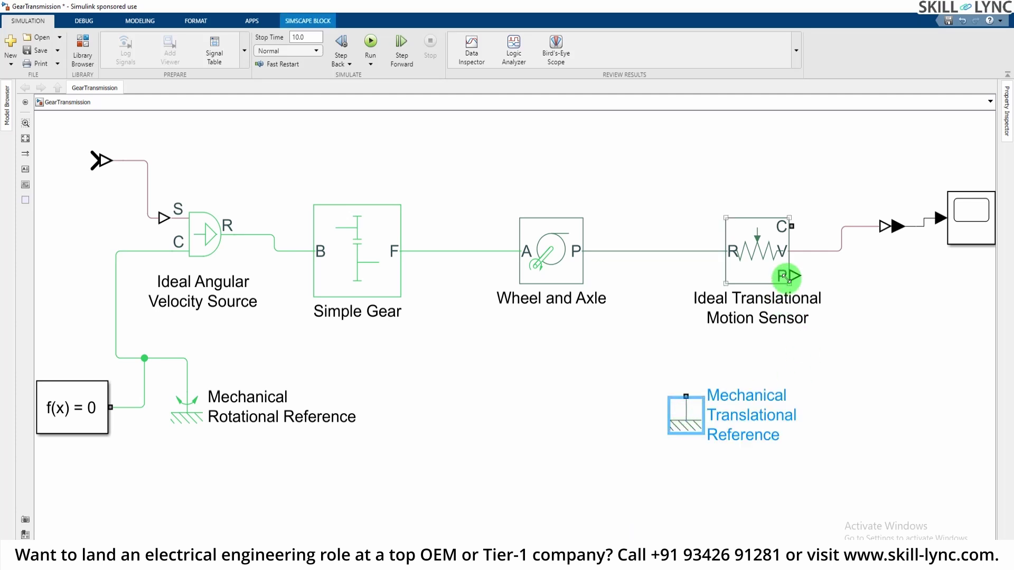
drag(686, 416, 819, 158)
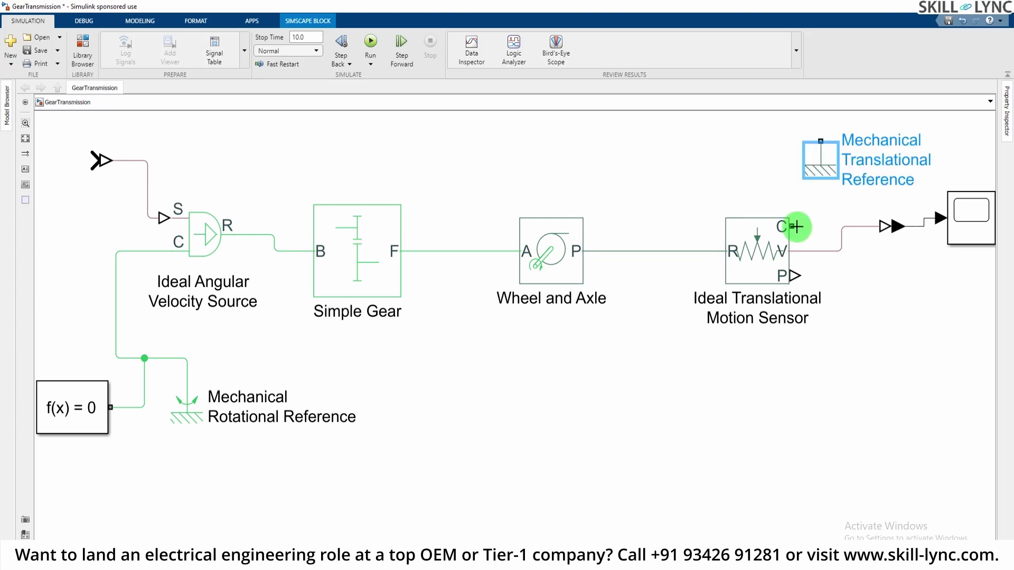
drag(792, 226, 857, 199)
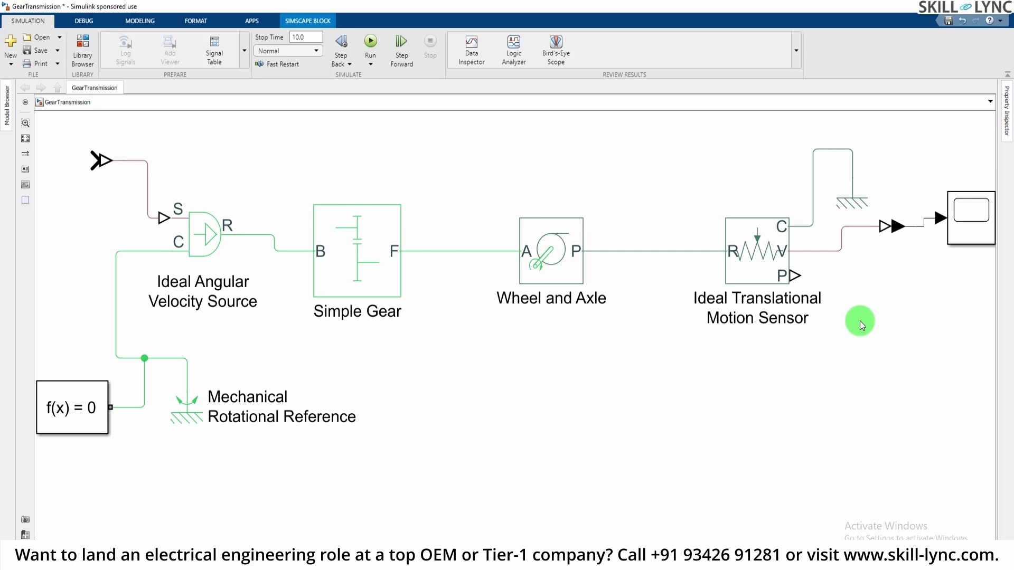
click(495, 393)
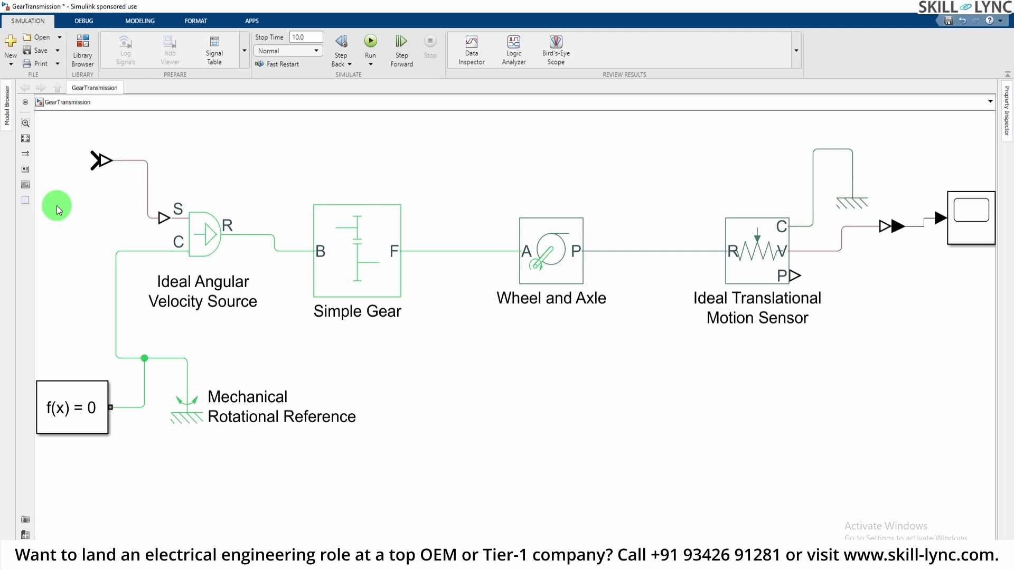
Step: Search the blocks for "consta", insert a Constant with the value 100 and connect it to the Simulink-PS Converter's input
double_click(48, 144)
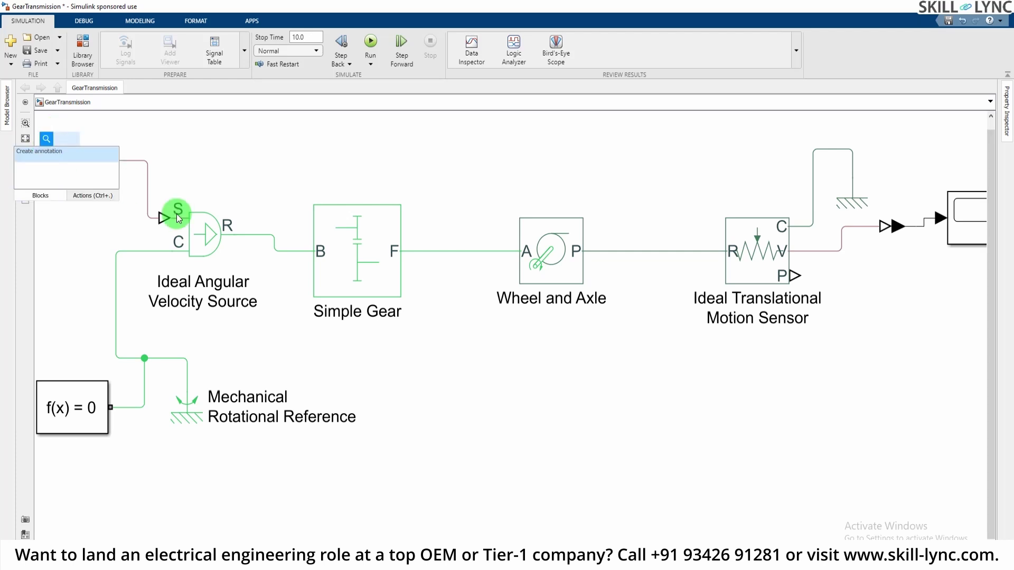
text(consta)
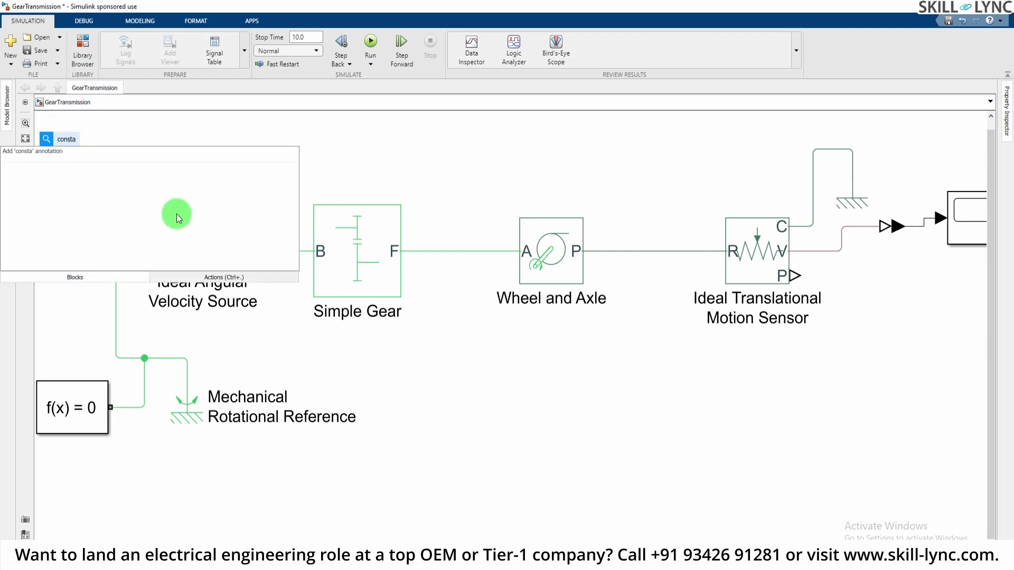
key(Return)
double_click(202, 140)
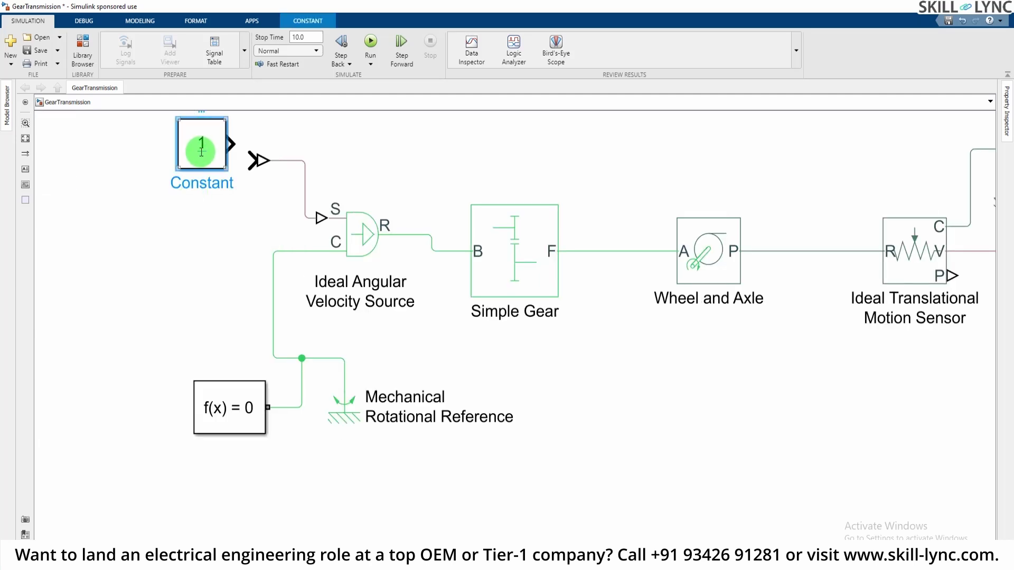
text(00)
click(191, 213)
drag(223, 144, 246, 160)
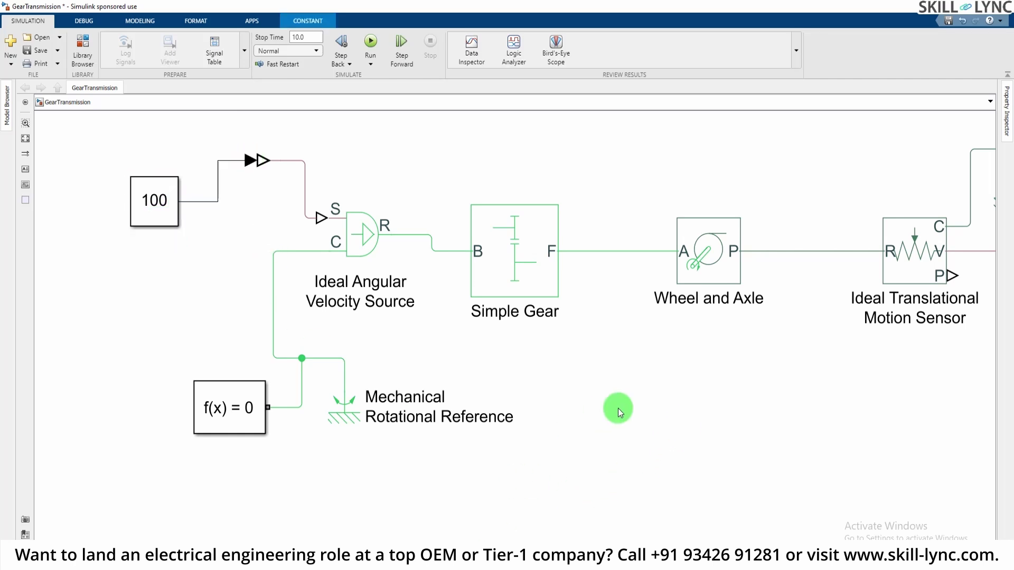
scroll(653, 404, down, 1)
drag(607, 552, 627, 552)
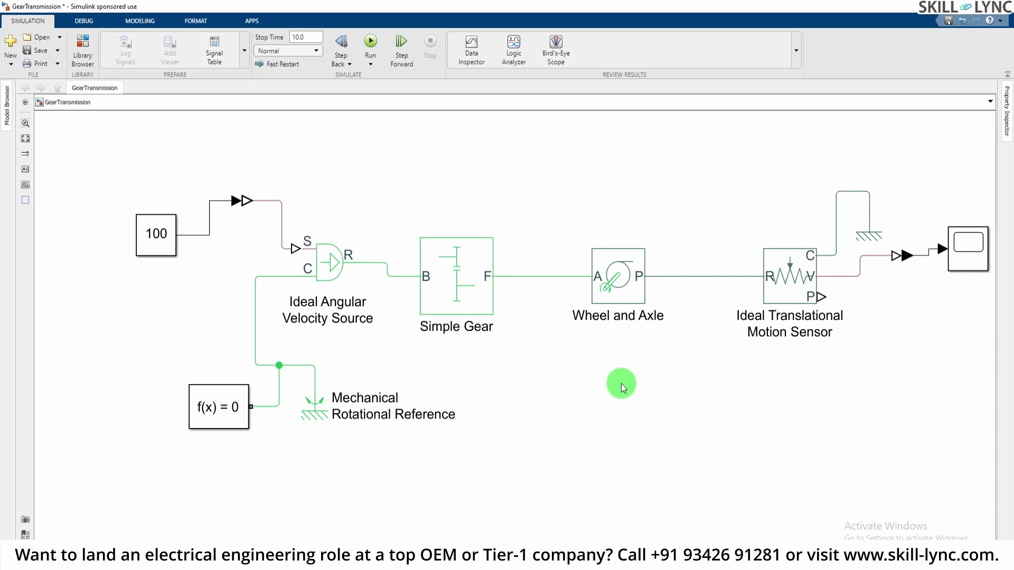
click(156, 232)
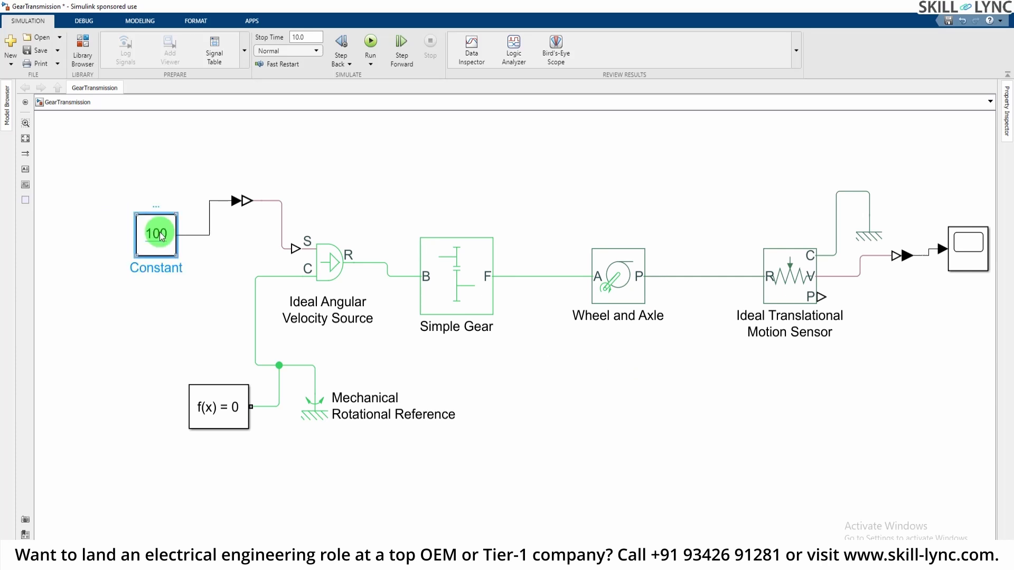
click(341, 274)
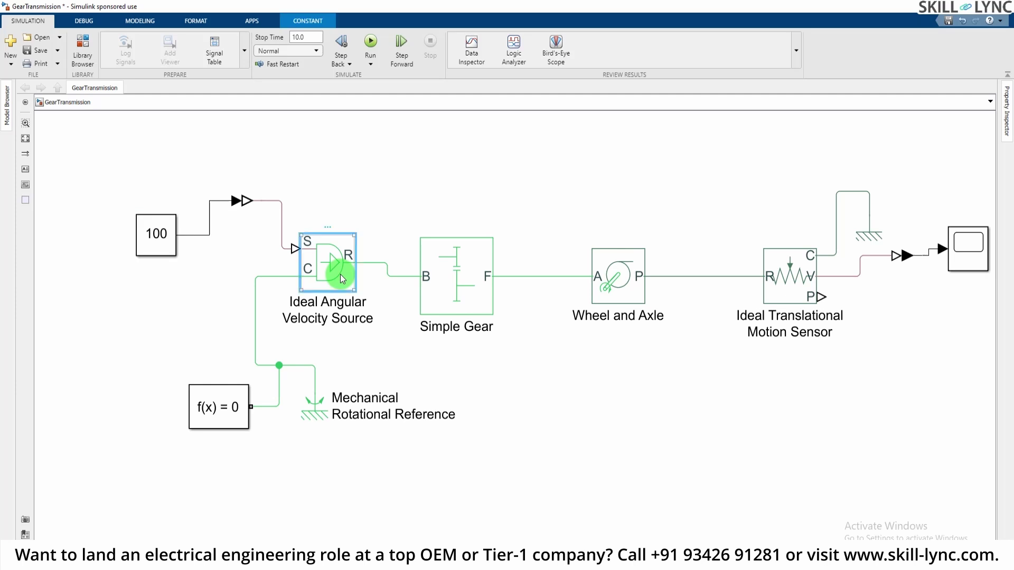
click(442, 271)
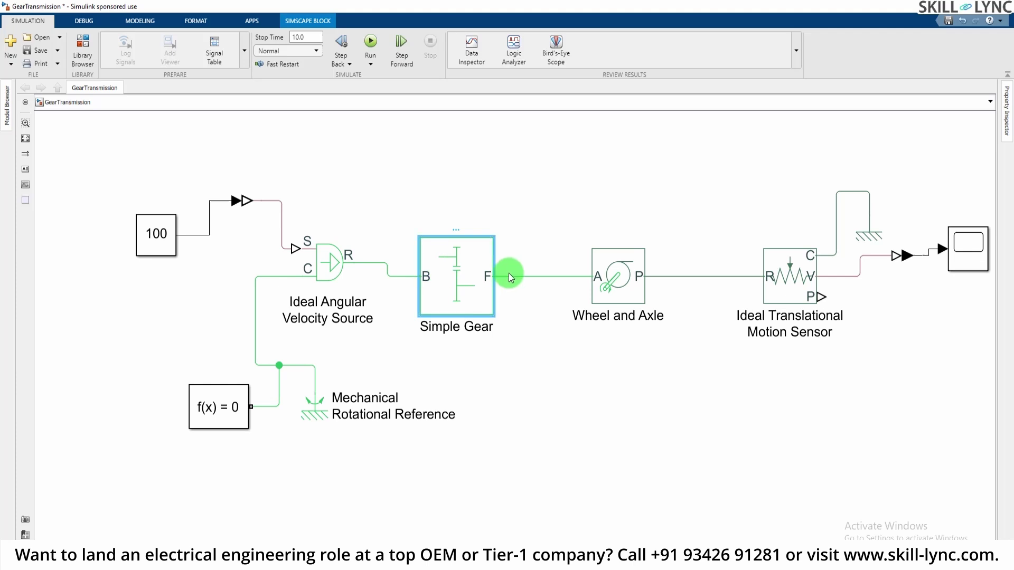
Step: Set the wheel radius of the Wheel and Axle block to 0.5 m
click(616, 276)
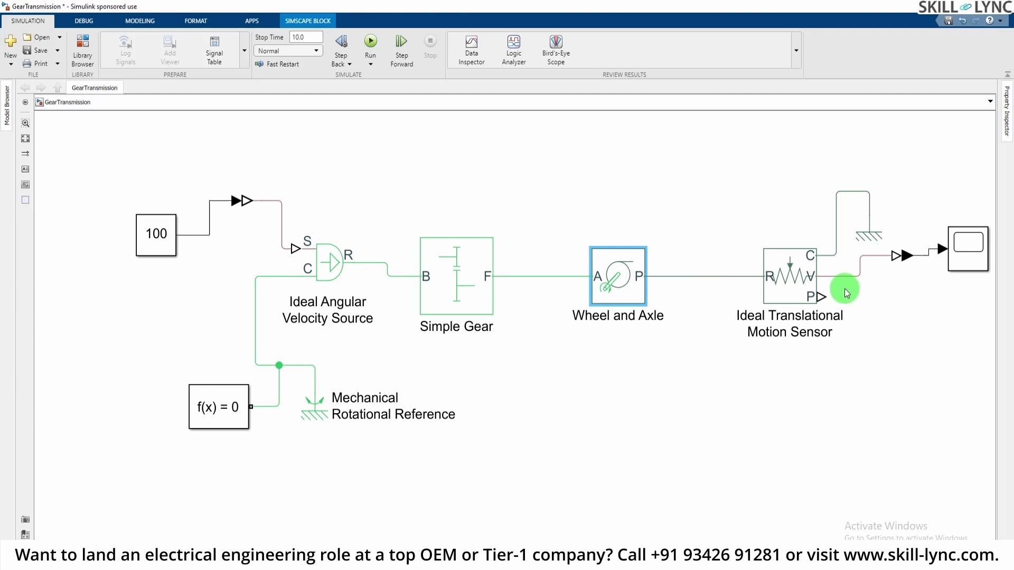
double_click(620, 275)
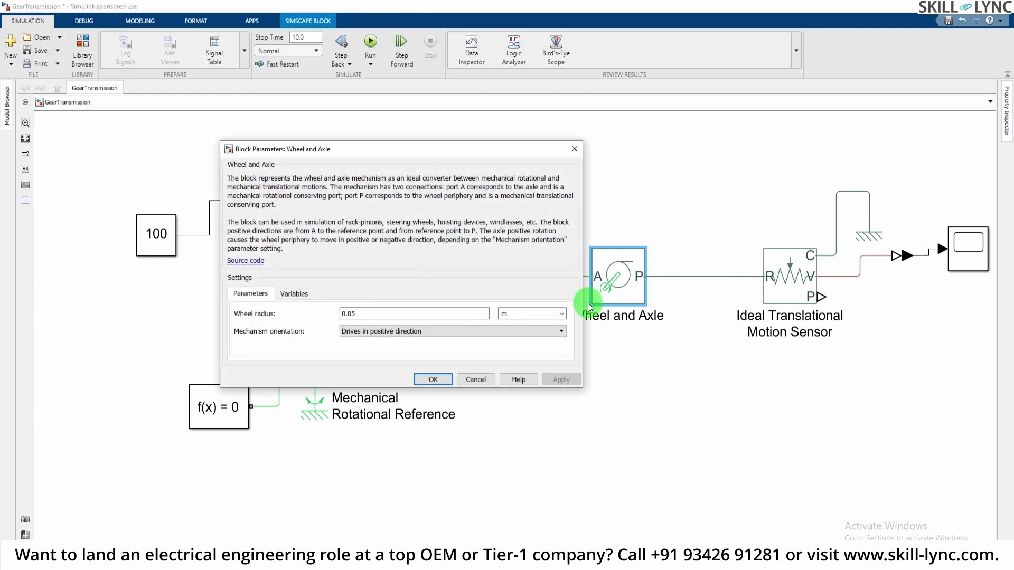
click(404, 331)
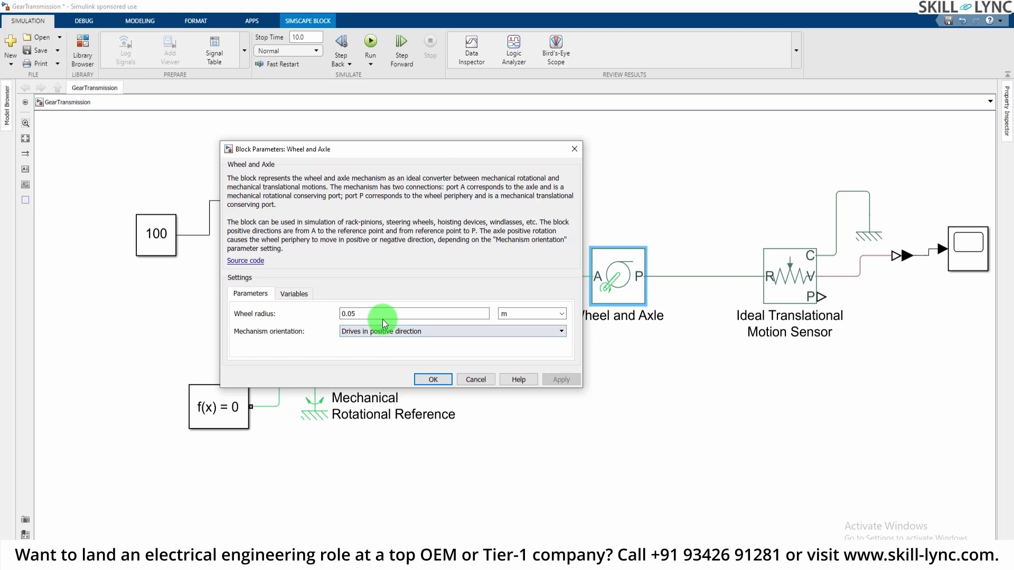
double_click(351, 314)
text(0.5)
click(439, 380)
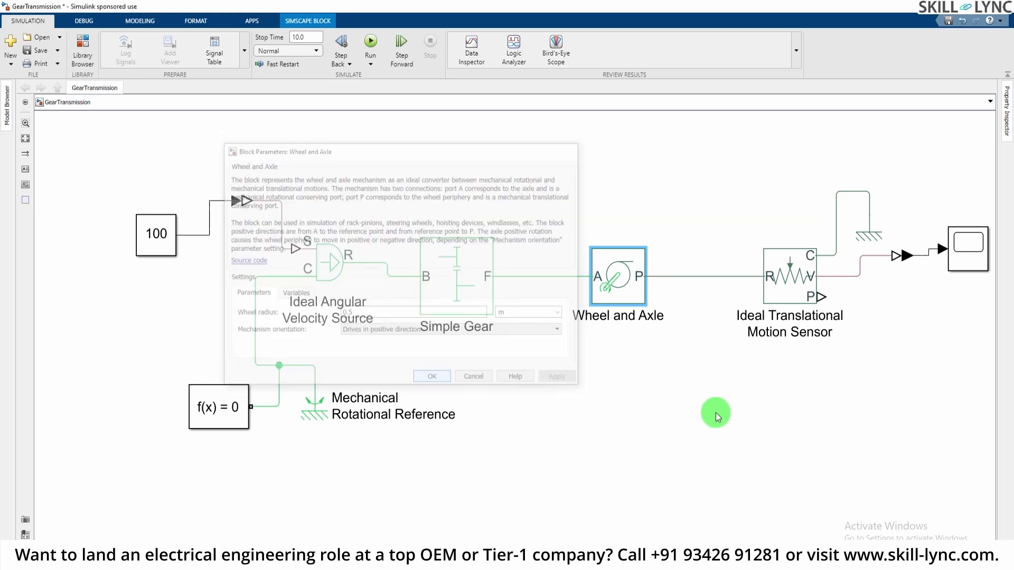
click(634, 281)
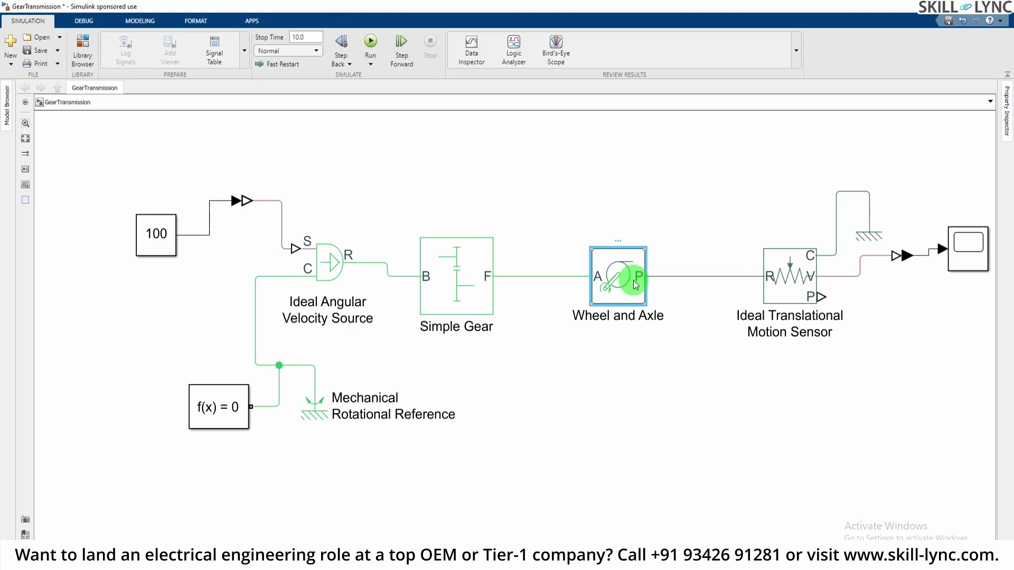
Step: Move the Ideal Translational Motion Sensor closer to the Wheel and Axle, and shift its Mechanical Translational Reference in the same direction
click(795, 278)
drag(786, 284, 733, 284)
click(866, 228)
drag(866, 228, 826, 214)
click(846, 292)
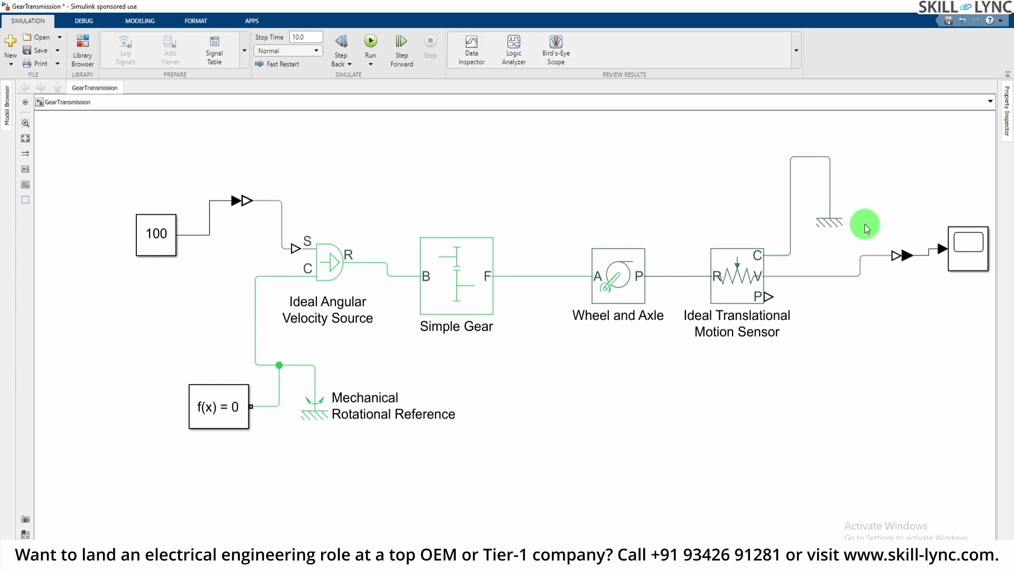
Step: Run the simulation and examine the sensor's velocity signal in the maximized Scope window
click(966, 241)
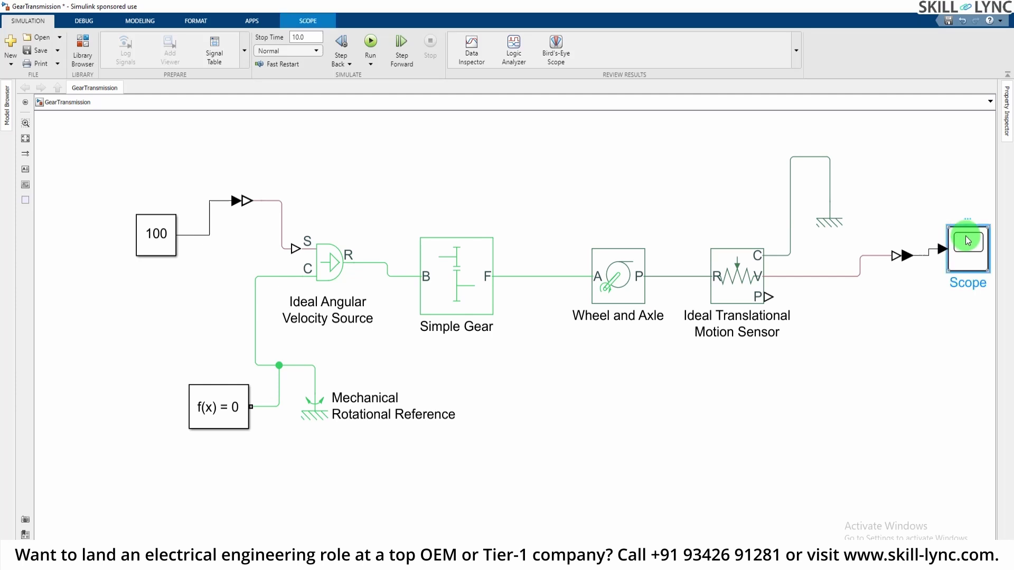
click(485, 153)
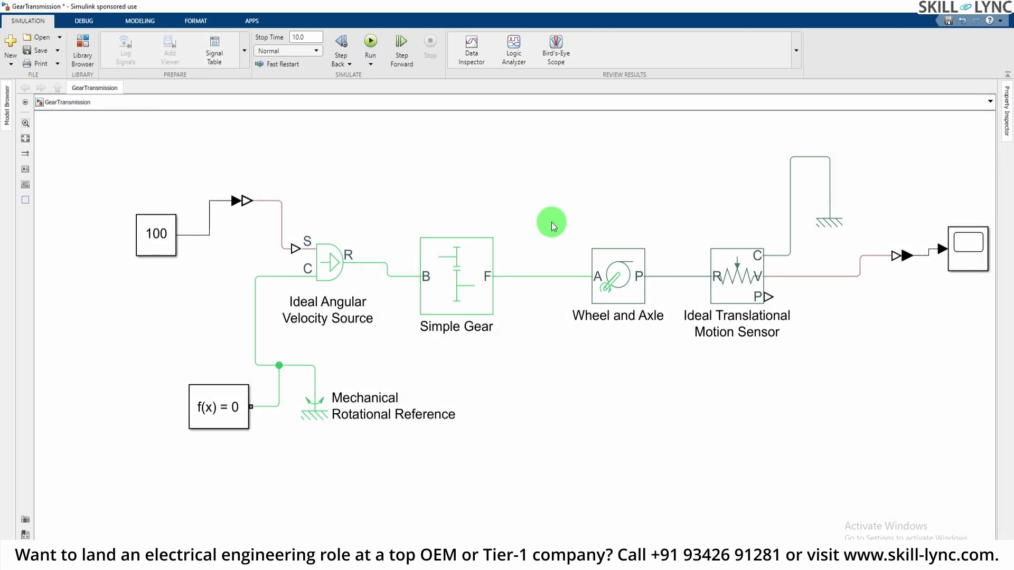
key(ctrl+t)
click(970, 250)
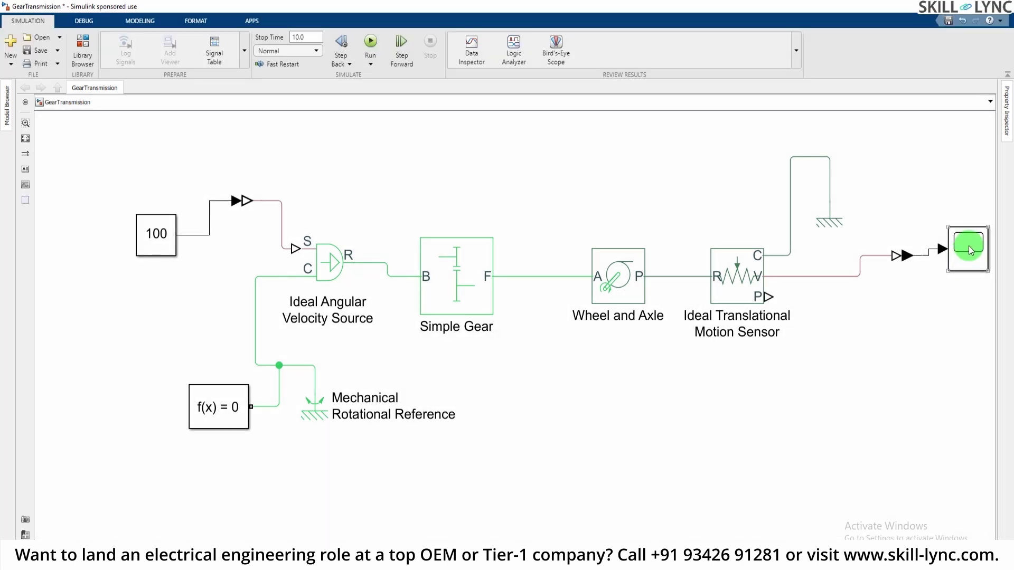
click(946, 269)
double_click(964, 248)
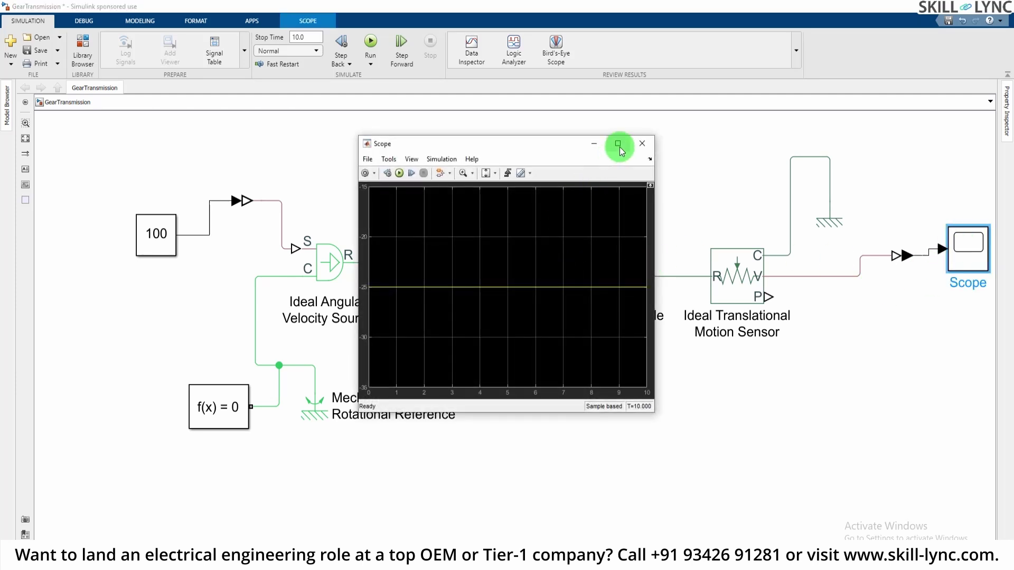
click(619, 143)
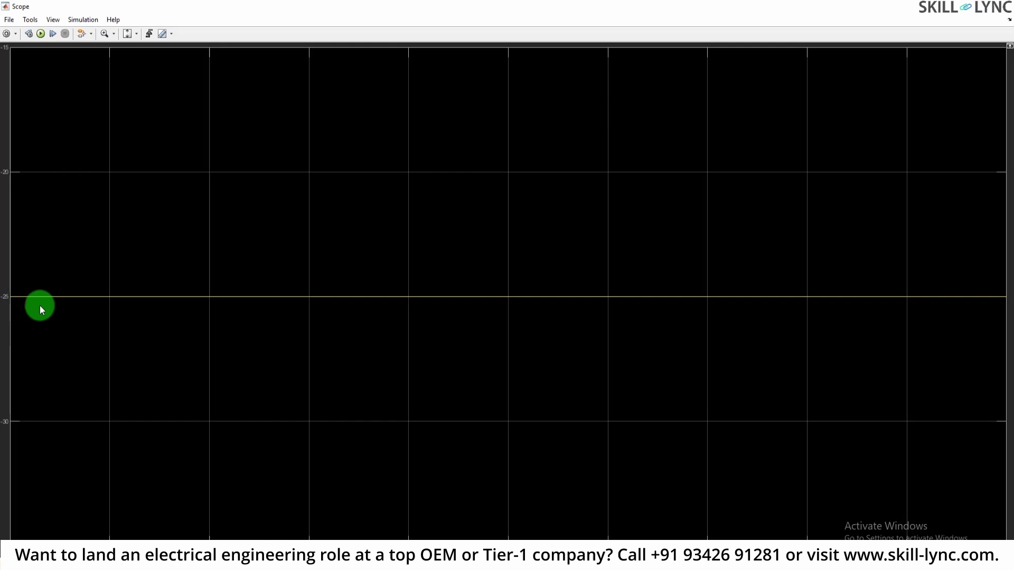
click(999, 7)
Step: Check the Simple Gear's teeth ratio and output shaft rotation settings without changing them
click(142, 243)
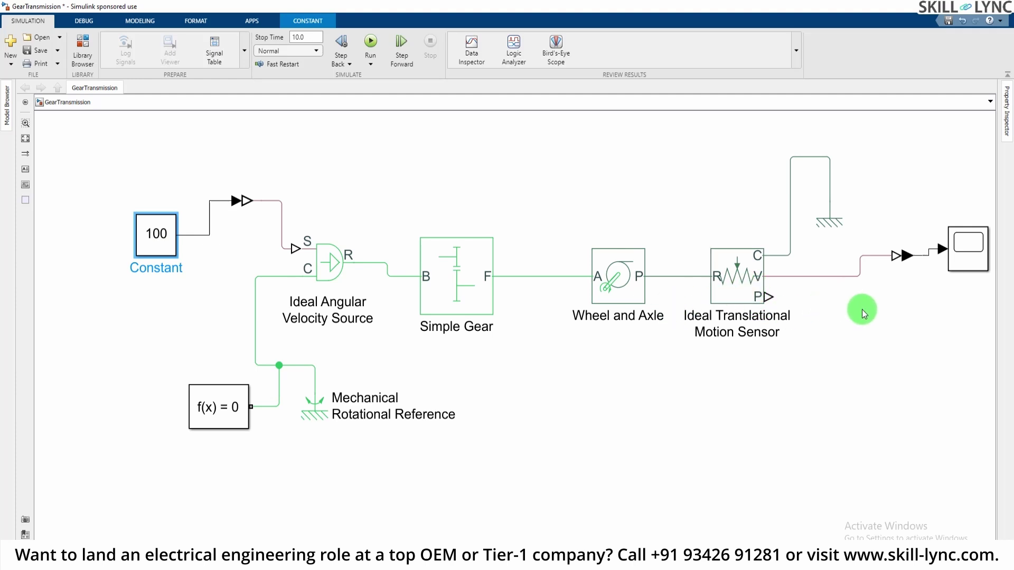
double_click(460, 286)
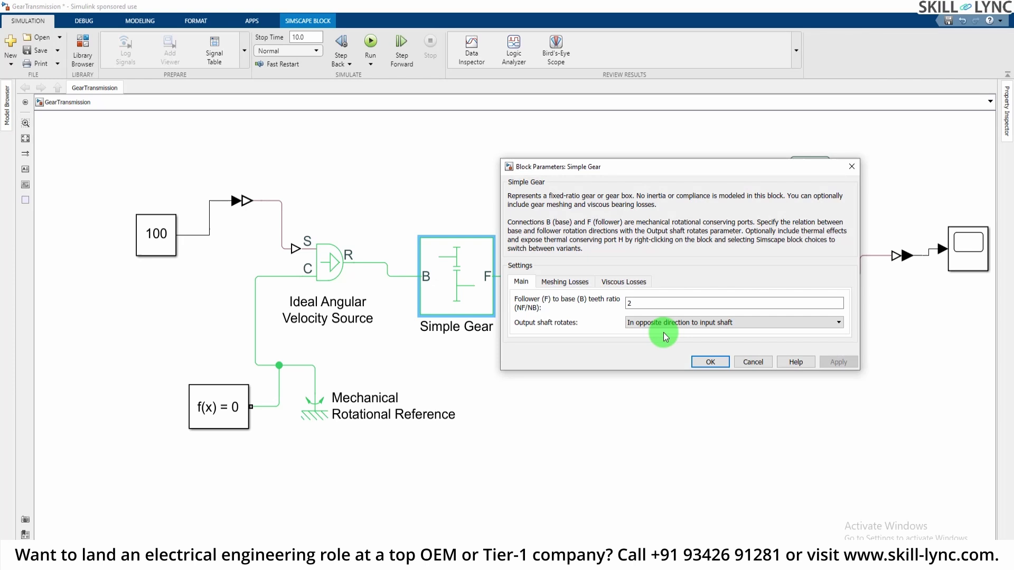
click(759, 367)
Step: Set the Wheel and Axle's mechanism orientation to Drives in negative direction
double_click(632, 290)
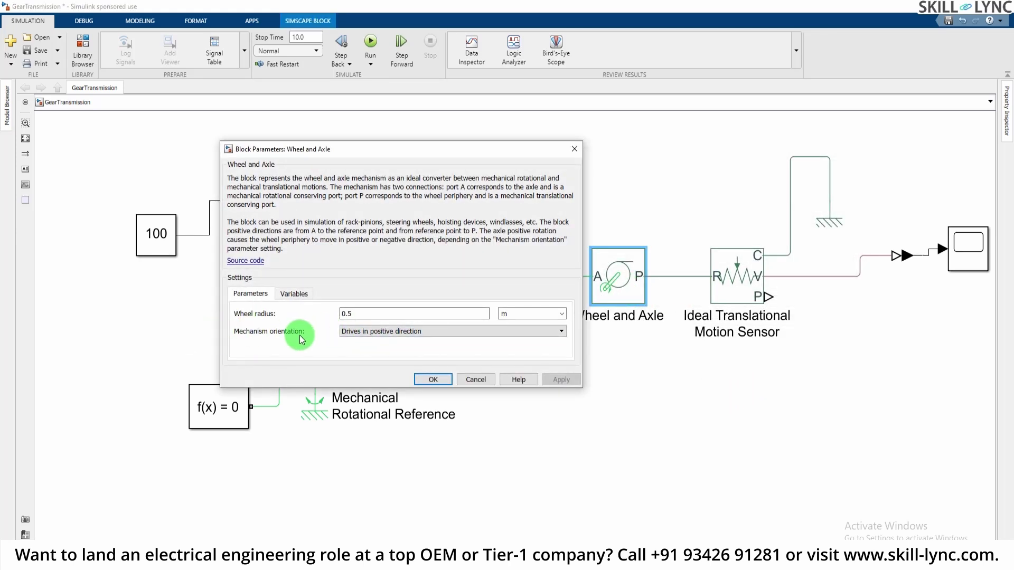
click(381, 332)
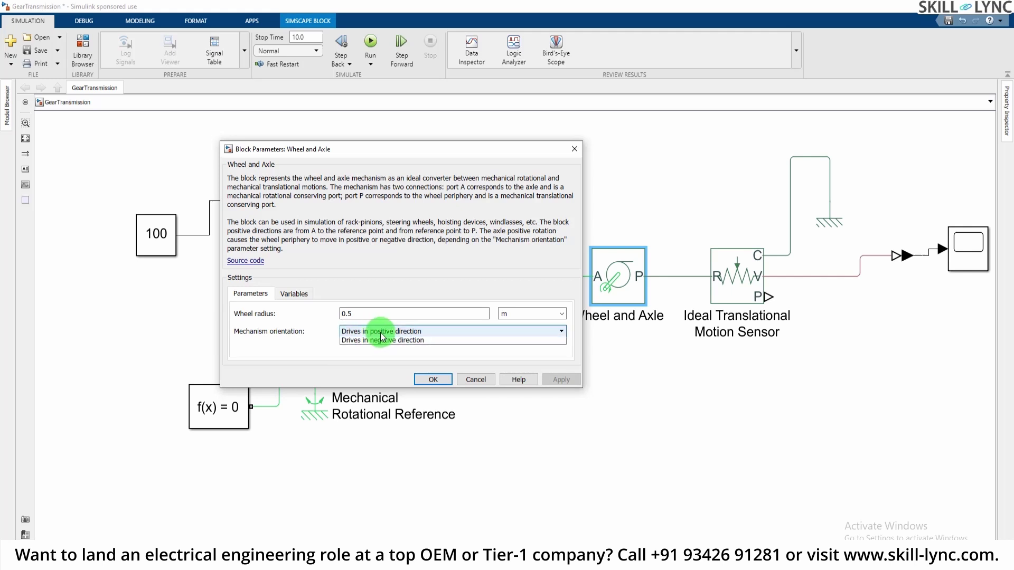
click(381, 351)
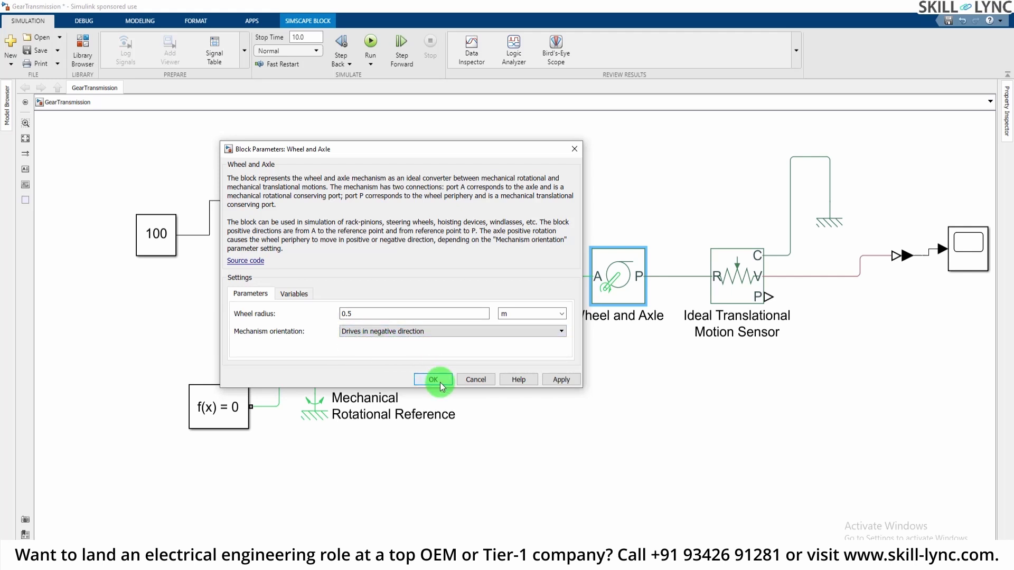
click(433, 380)
click(809, 448)
Step: Run the simulation again and check the velocity signal in the Scope with the reversed wheel orientation
click(362, 40)
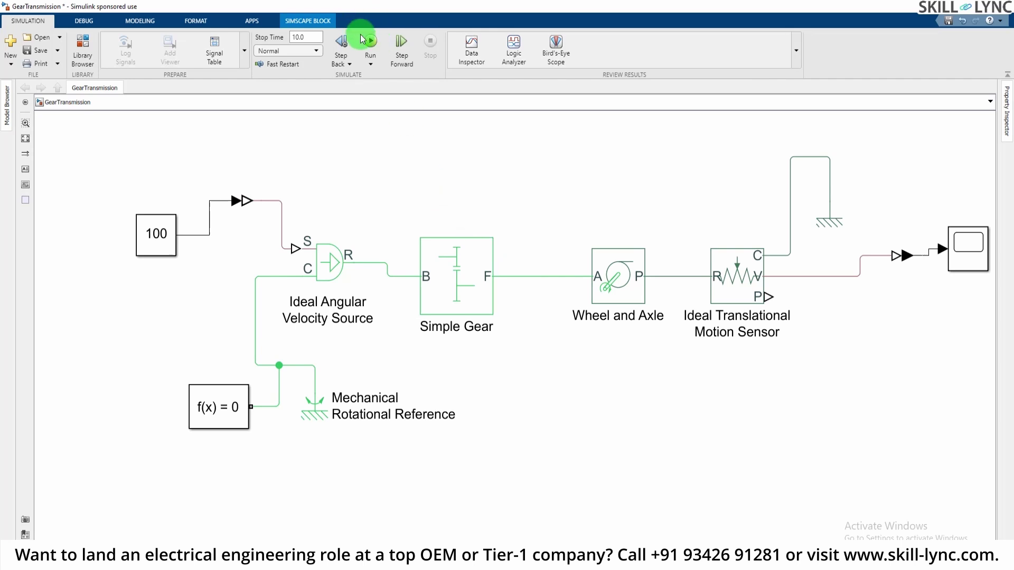
double_click(968, 253)
click(1007, 7)
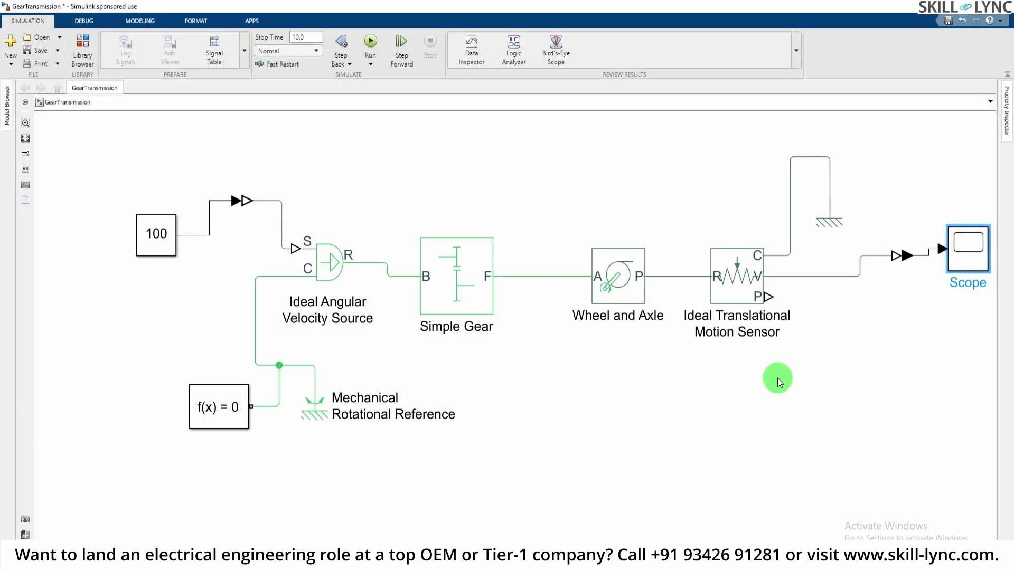
click(964, 243)
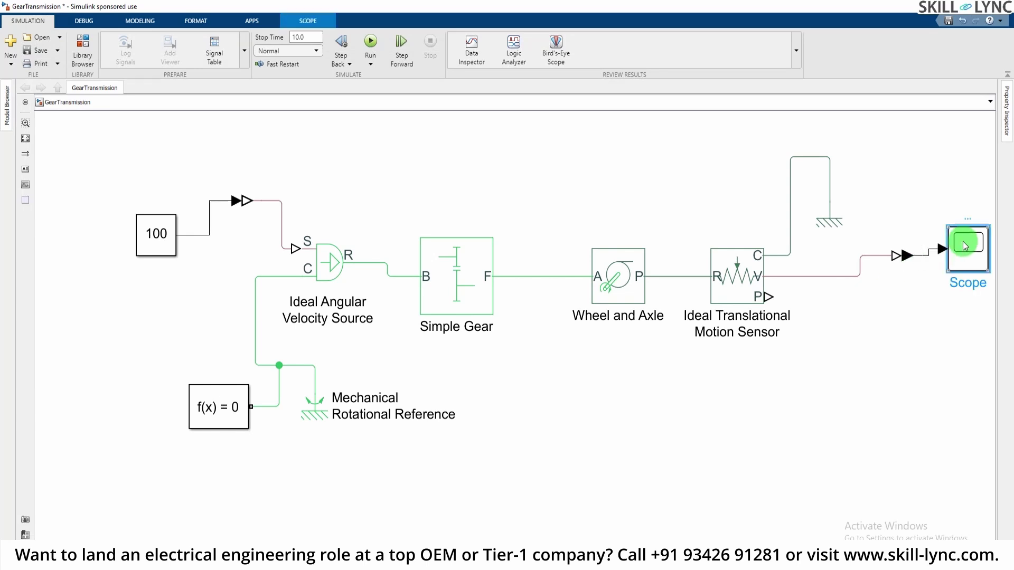
Step: Delete the line between the Constant and the Simulink-PS Converter and move the Constant aside, beside the solver block
click(208, 269)
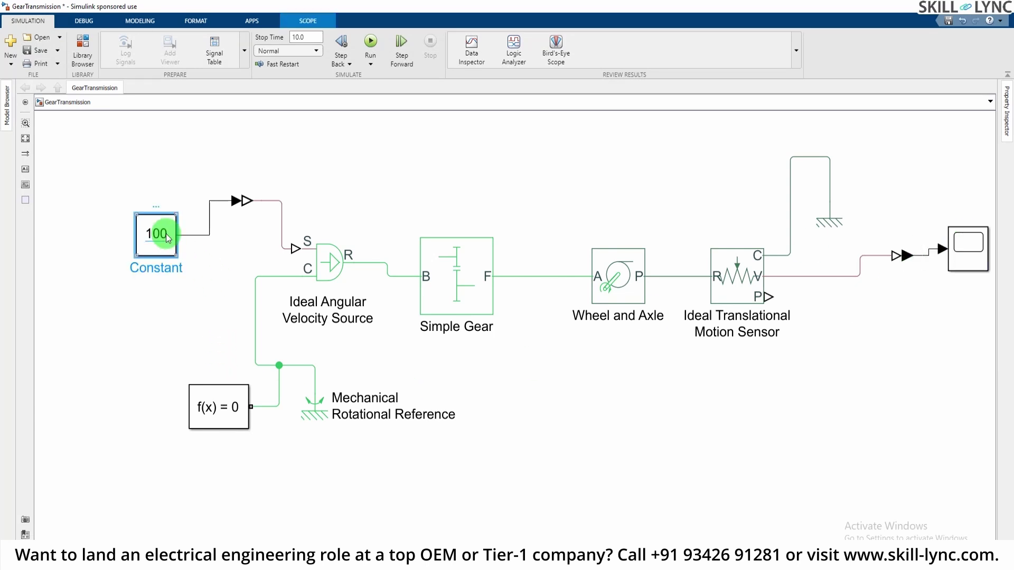
click(165, 295)
click(161, 252)
click(195, 234)
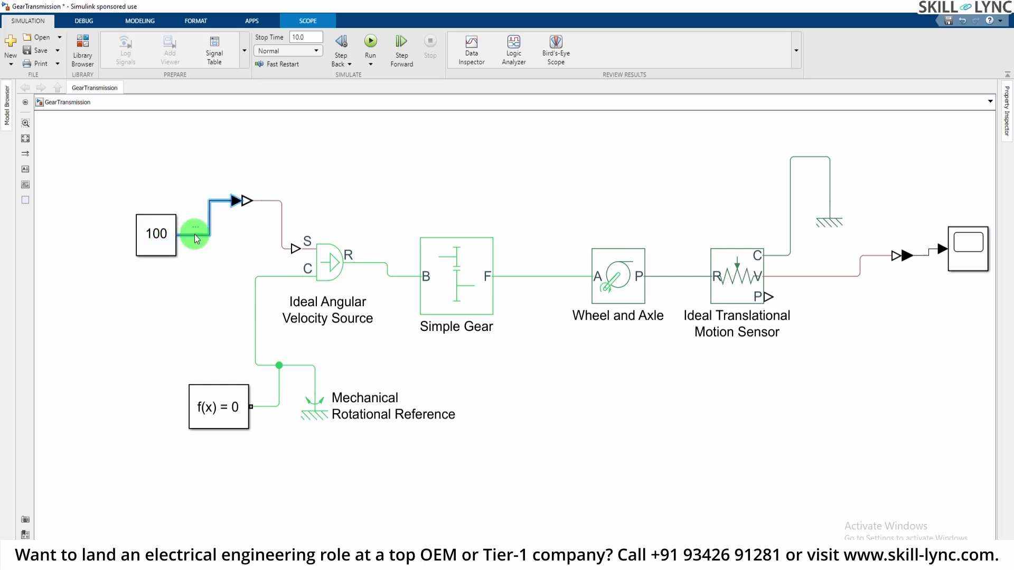
key(Delete)
drag(154, 239, 93, 370)
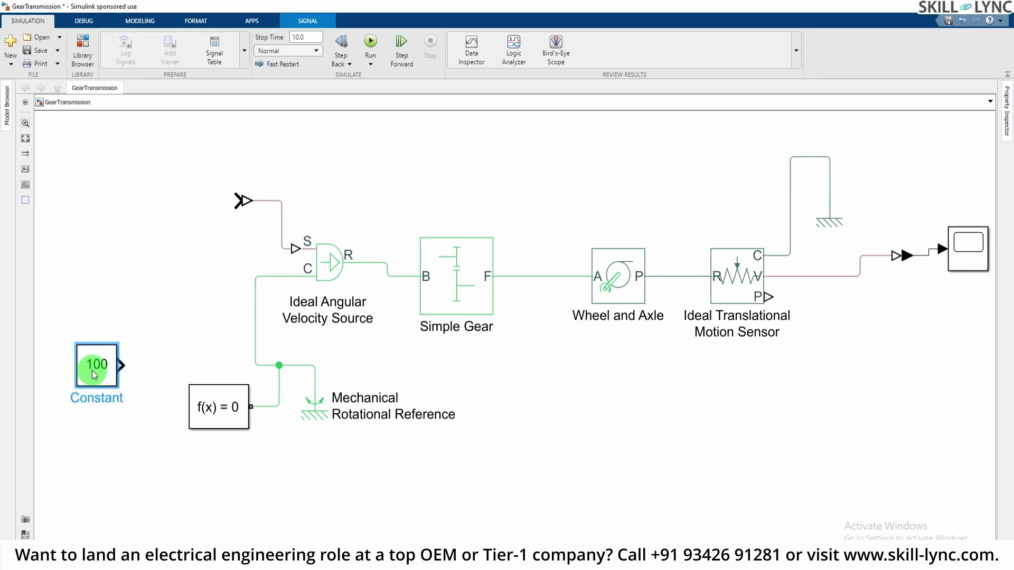
click(119, 257)
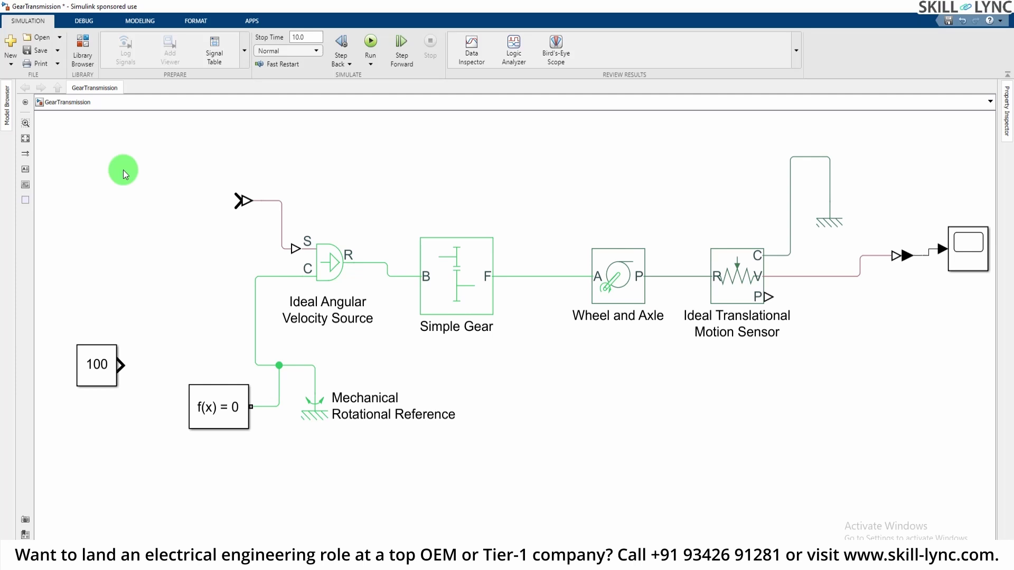
Step: Search the blocks for "repea", insert a Repeating Sequence connected to the Simulink-PS Converter's input, and place it above the unused Constant
double_click(123, 170)
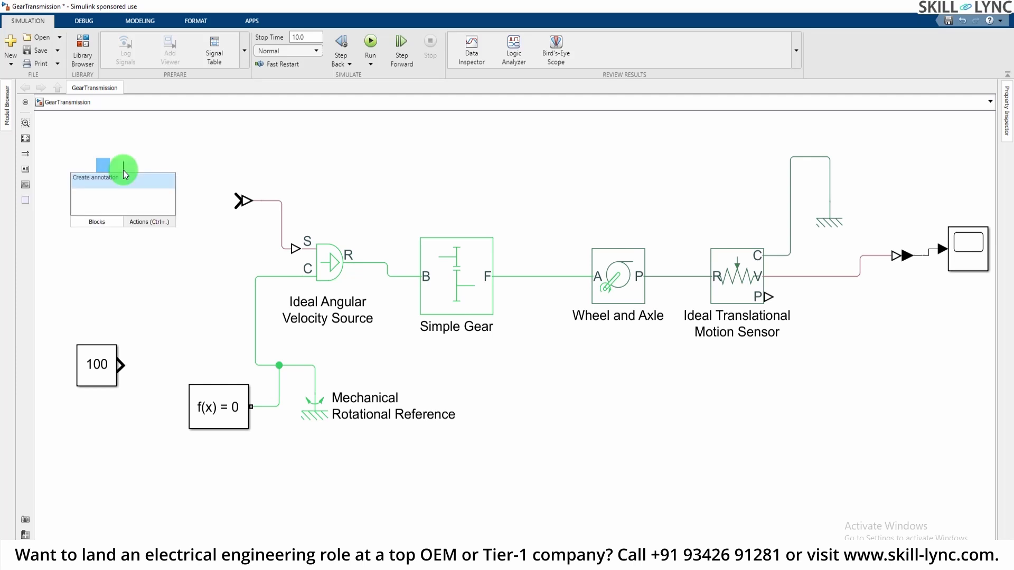
text(repea)
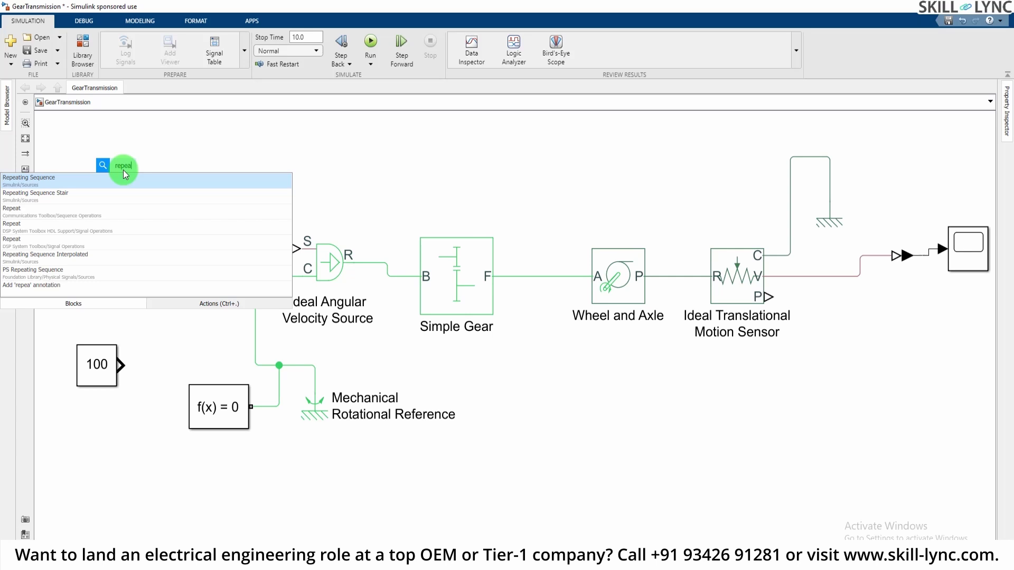
key(Return)
drag(177, 173, 265, 201)
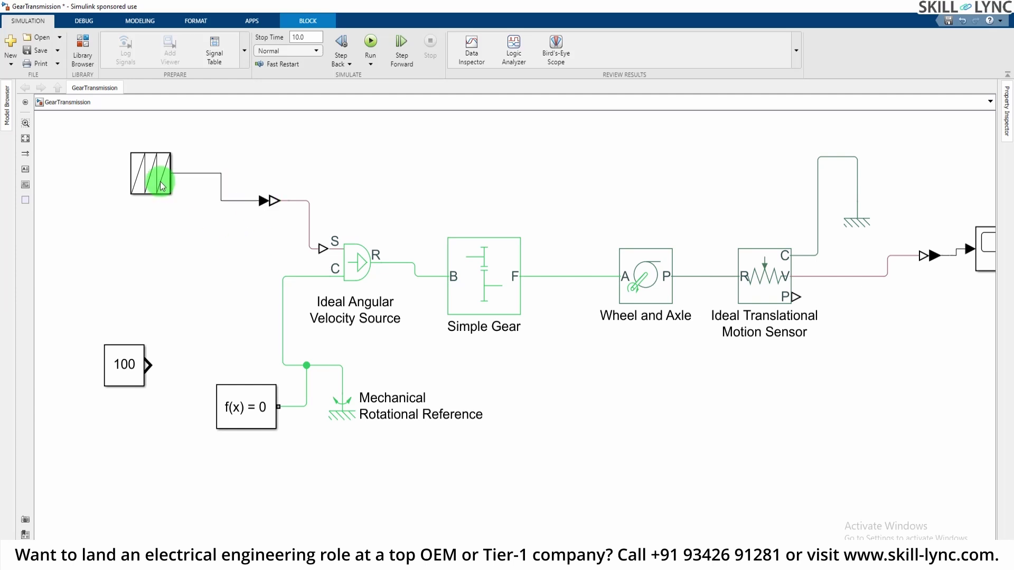
drag(153, 174, 127, 222)
click(197, 270)
Step: Enter [0 1000] as the output values of the Repeating Sequence block
click(132, 217)
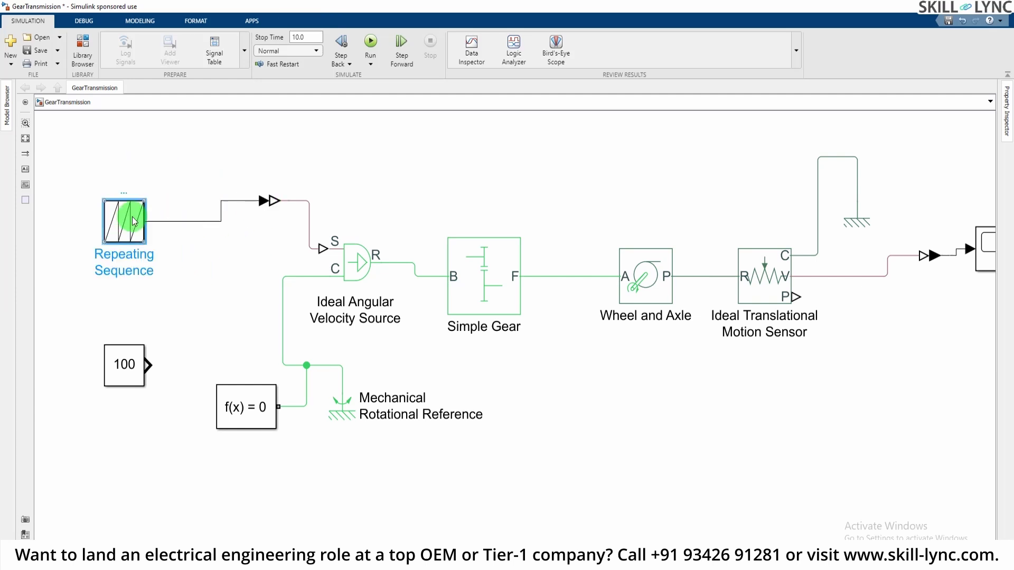
double_click(131, 227)
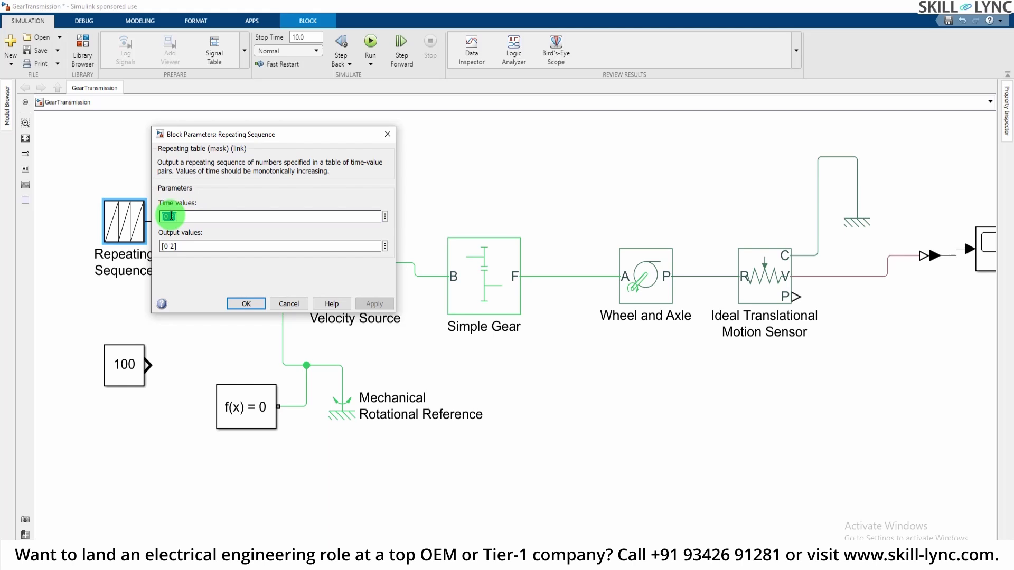
click(170, 245)
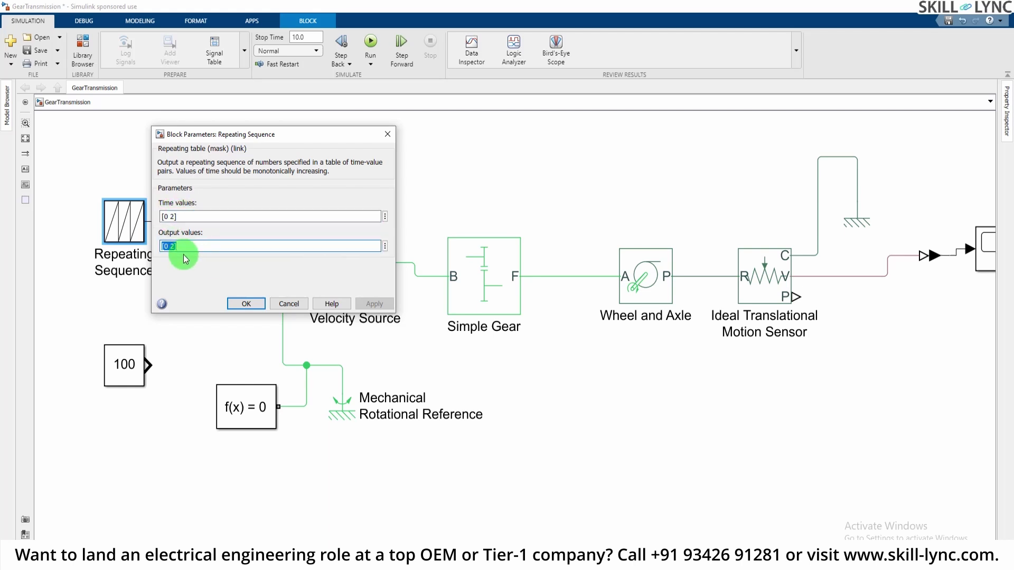
click(171, 246)
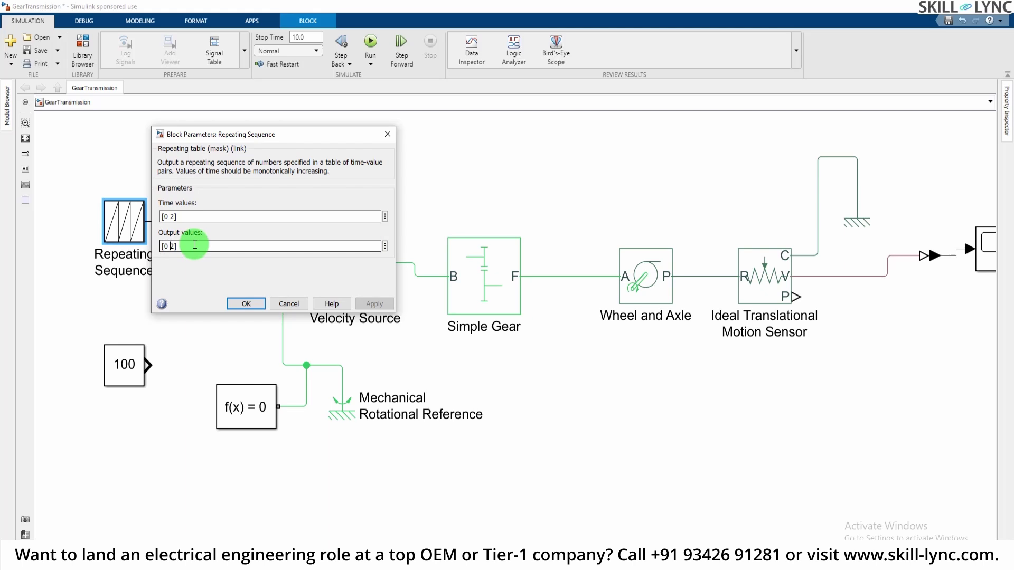
key(BackSpace)
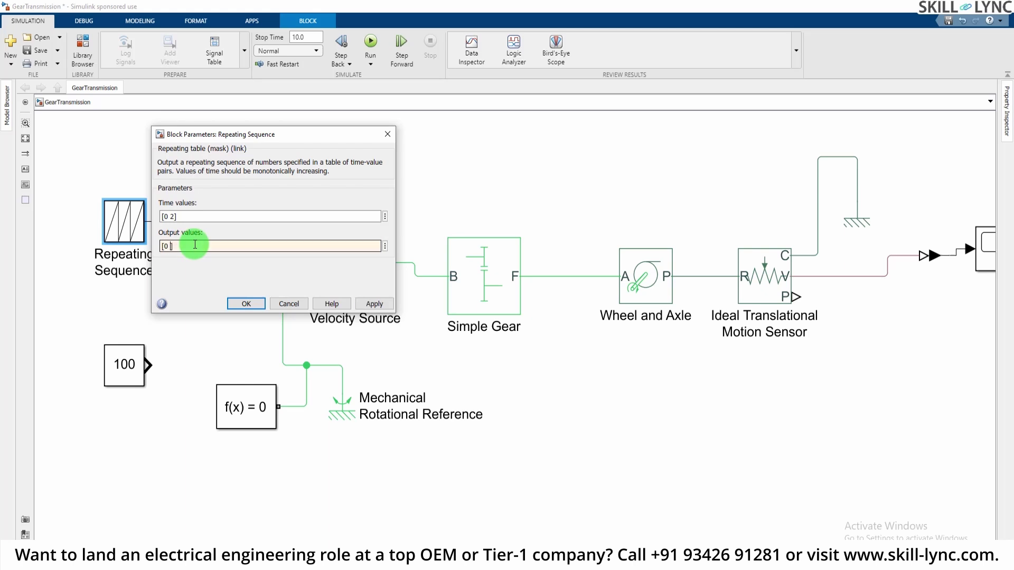
text(1000)
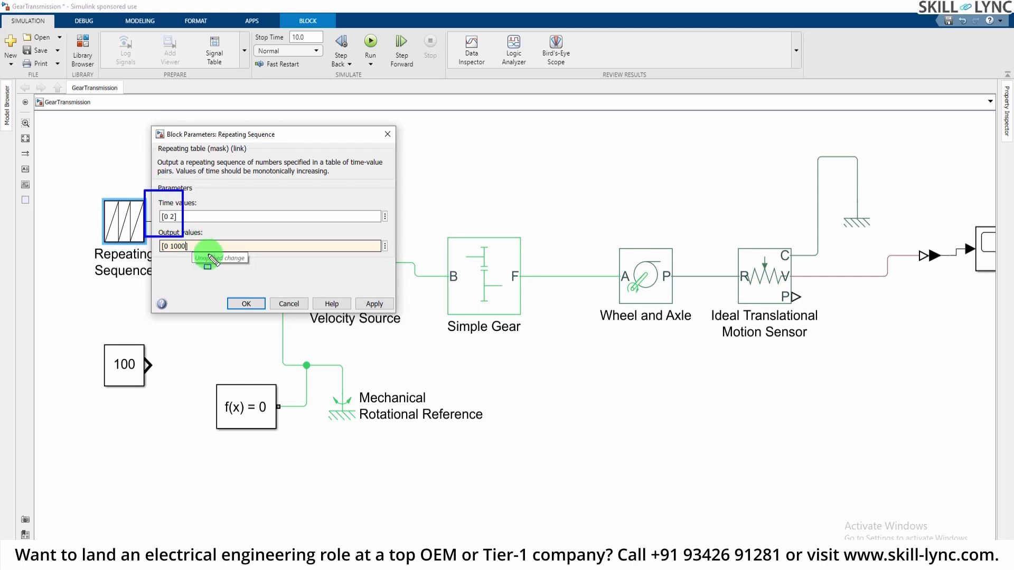
mouse_move(209, 255)
mouse_down()
mouse_move(390, 256)
mouse_move(399, 273)
mouse_up()
mouse_move(157, 211)
mouse_down()
mouse_move(170, 225)
mouse_move(159, 243)
mouse_move(169, 254)
mouse_up()
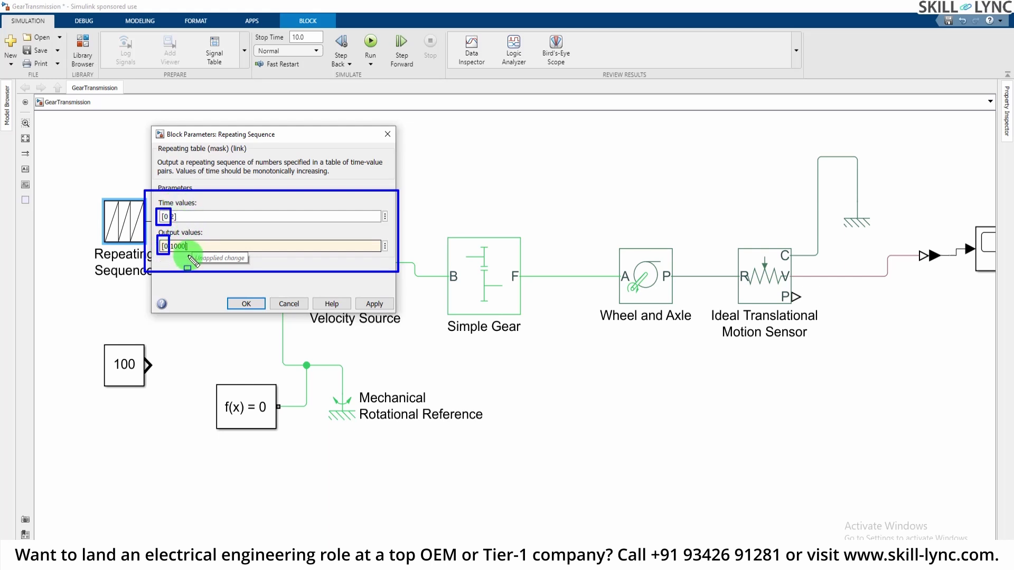
drag(188, 256, 173, 237)
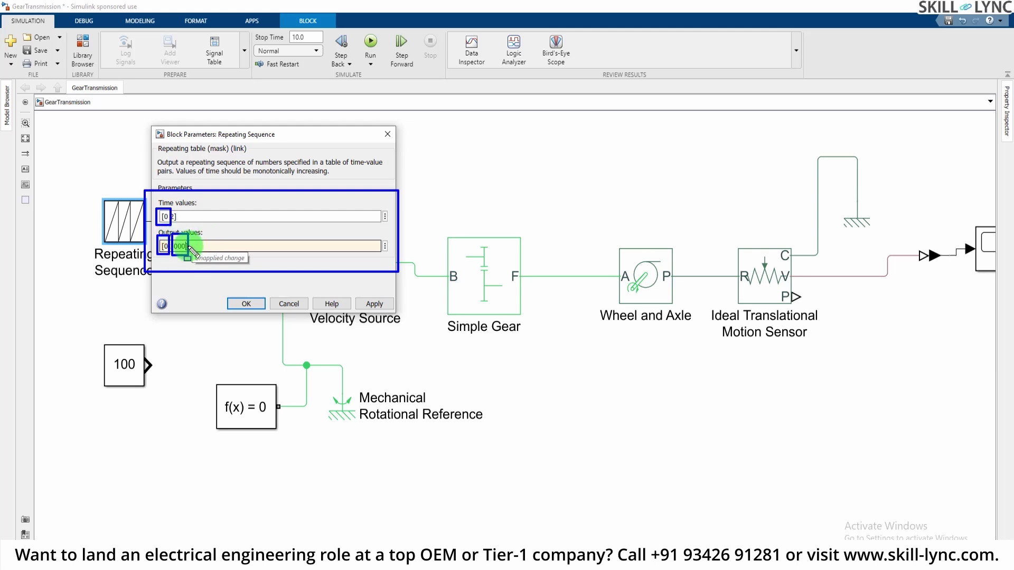
key(Escape)
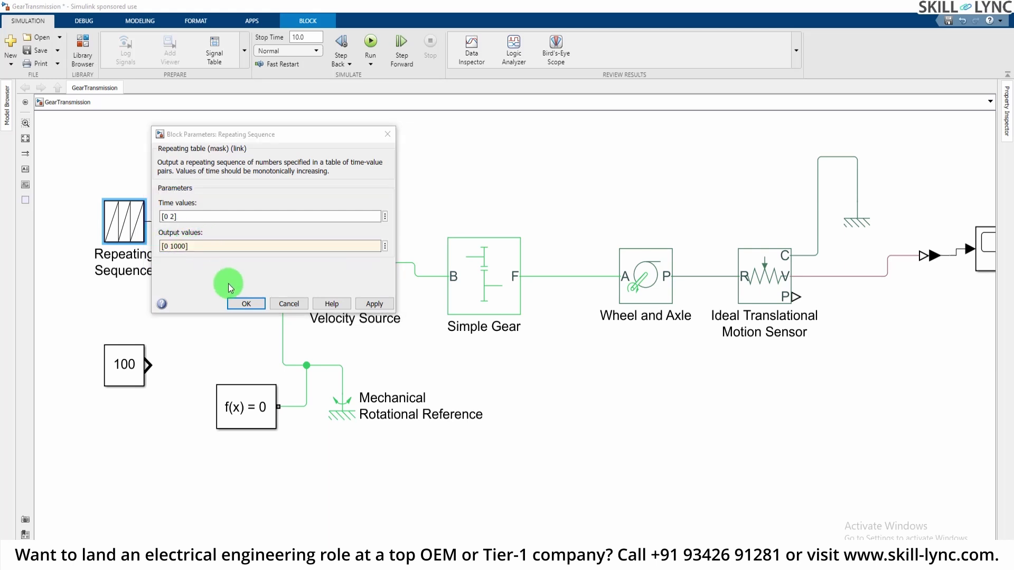
Step: Check the Repeating Sequence time values [0 2] and output values [0 1000], and accept the block parameters
click(174, 216)
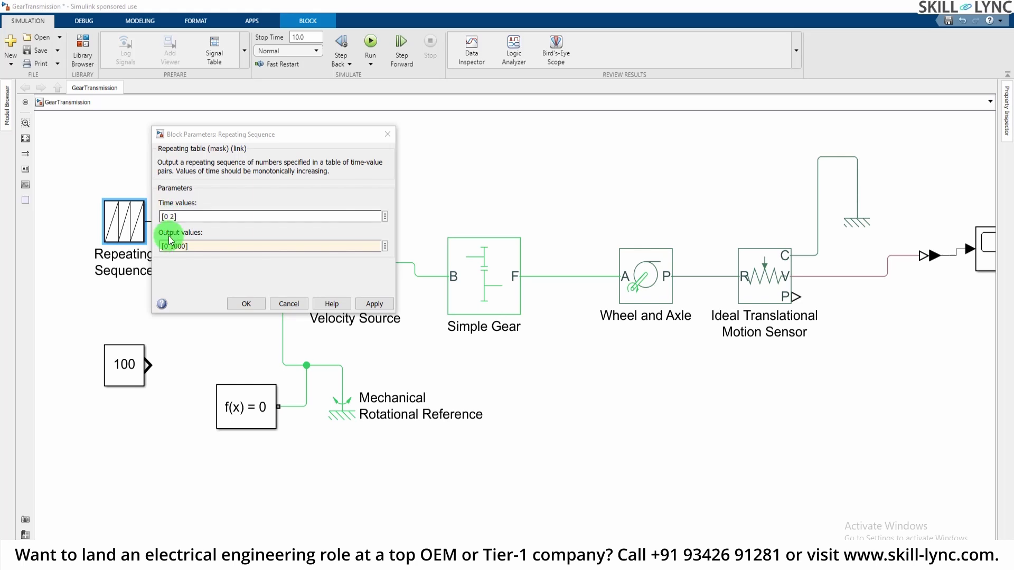
click(181, 246)
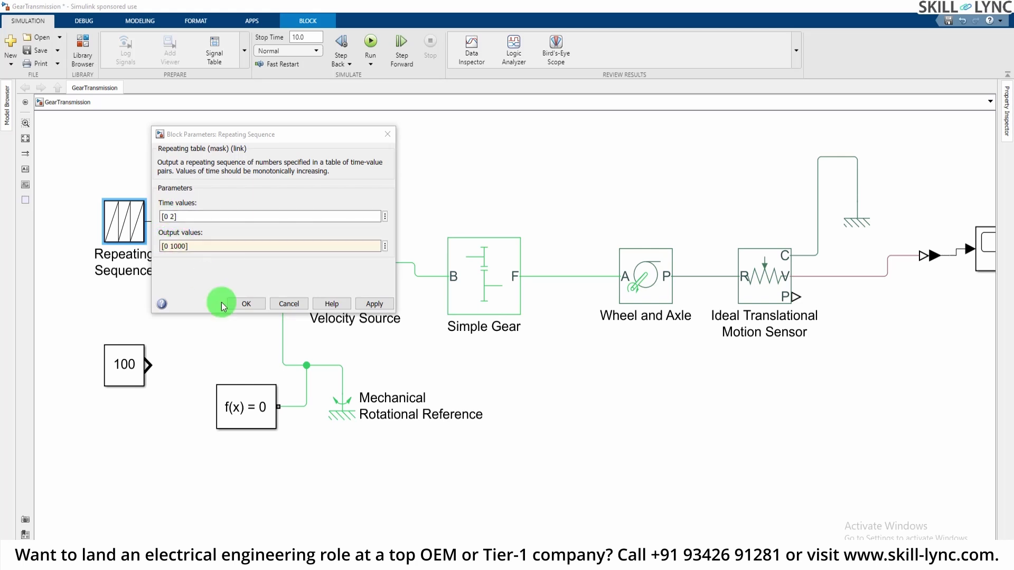
click(247, 305)
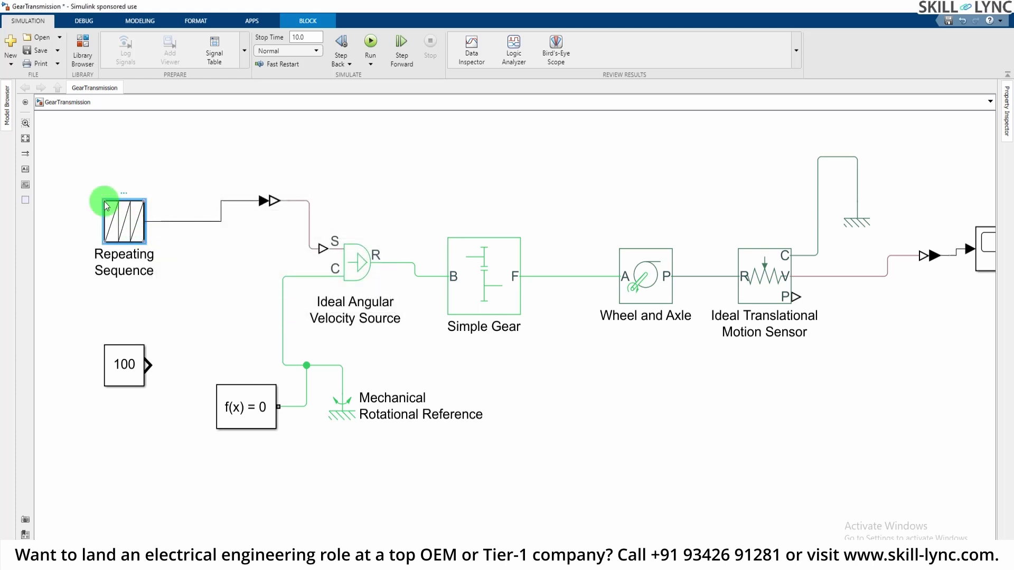
Step: Enlarge the Repeating Sequence block and move it so that its output lines up straight with the Simulink-PS Converter
drag(104, 200, 50, 173)
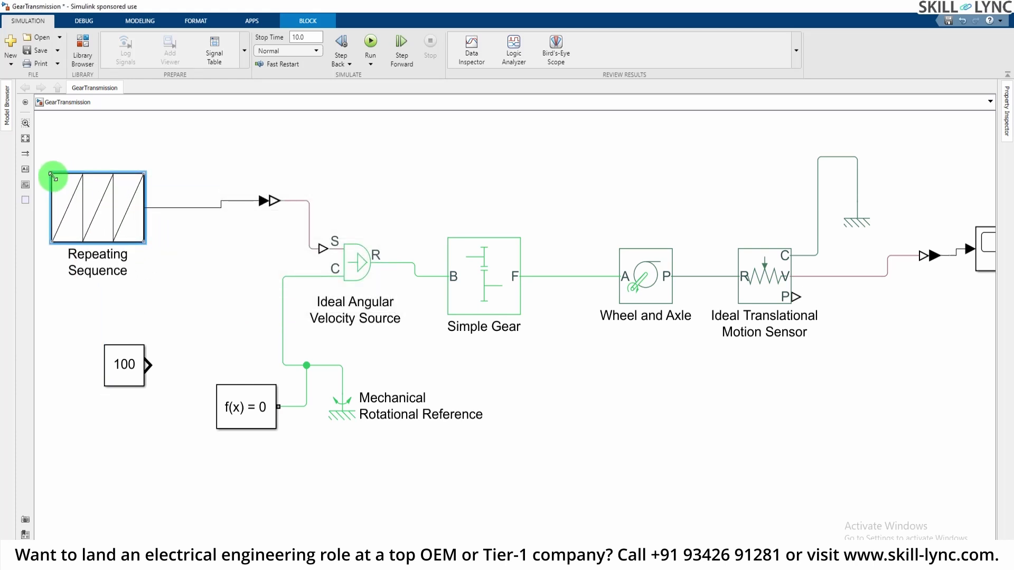
click(112, 318)
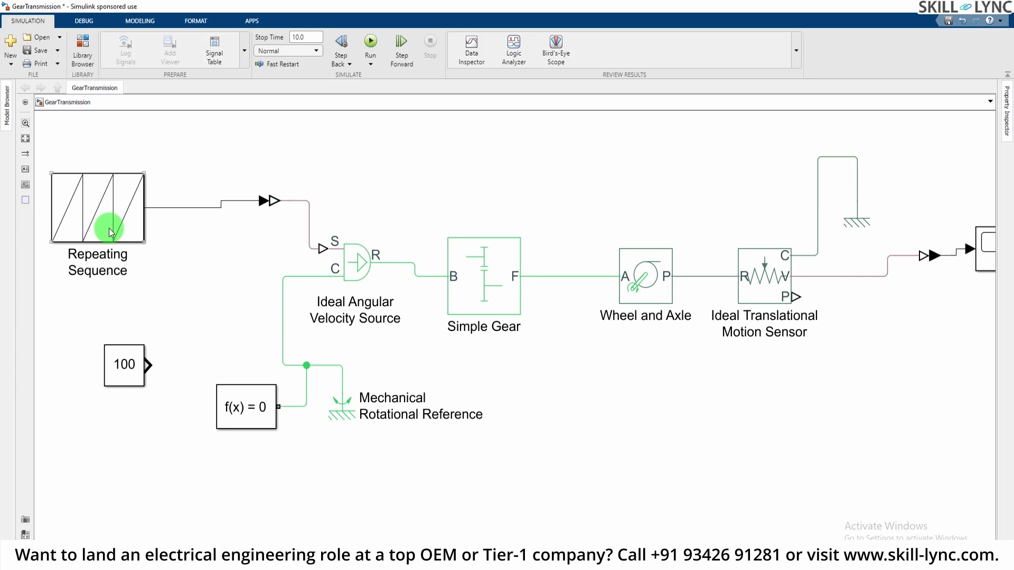
drag(108, 228, 144, 230)
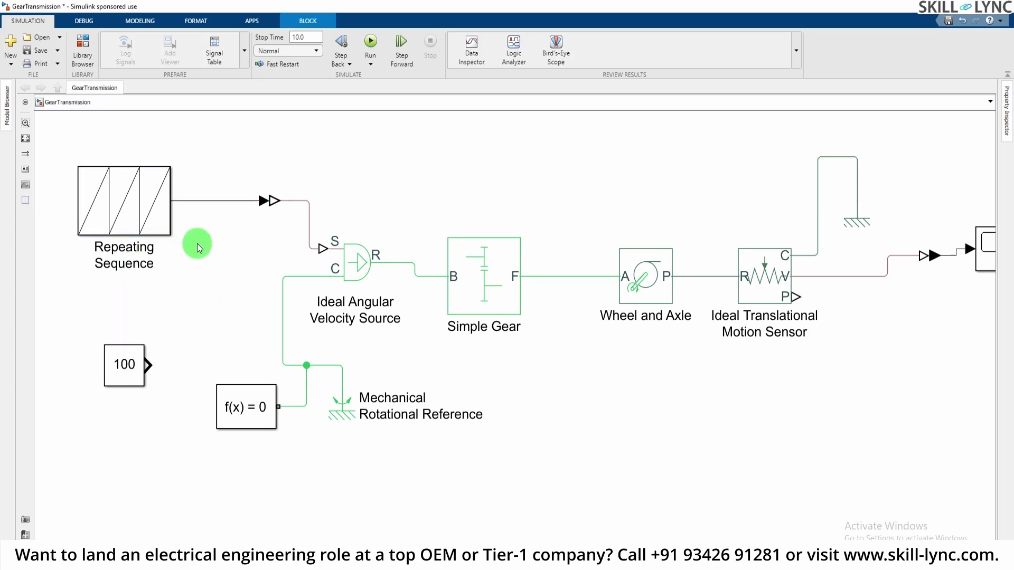
Step: Review the time and output values in the Repeating Sequence parameters and close them without changes
double_click(155, 199)
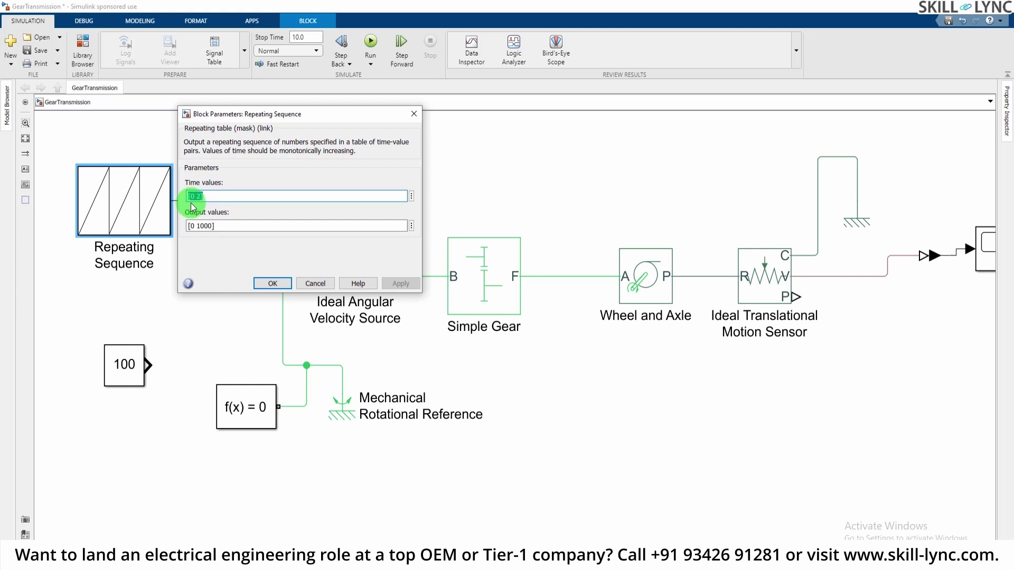
click(316, 284)
click(219, 285)
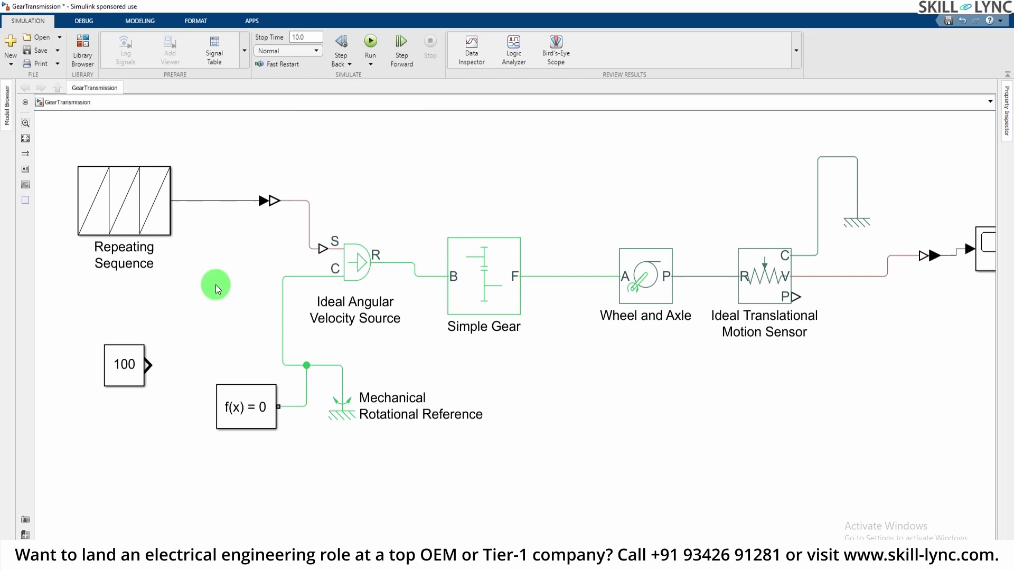
Step: Move the unconnected Constant block slightly closer to the Repeating Sequence and comment it out
drag(128, 359, 128, 334)
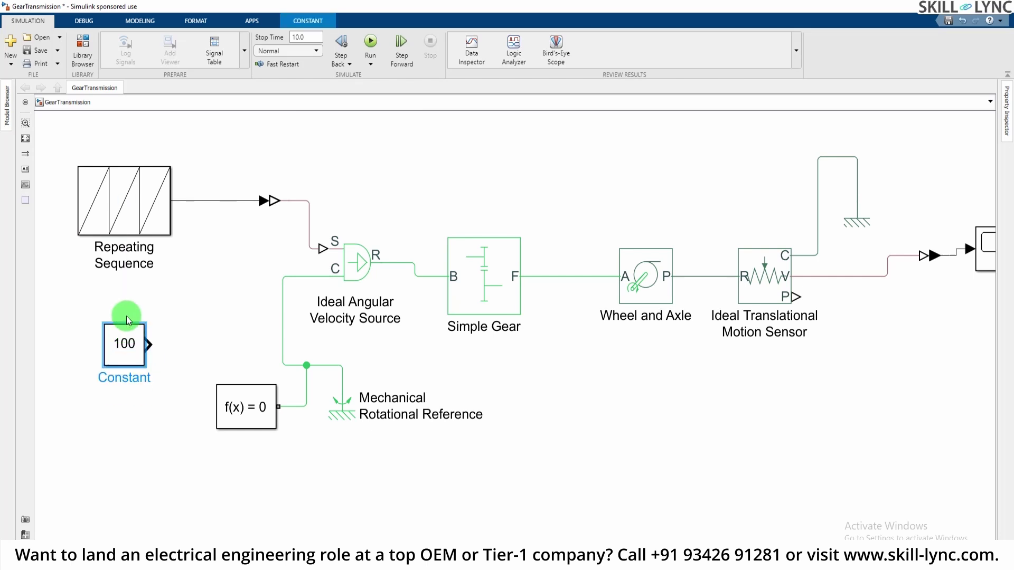
click(157, 328)
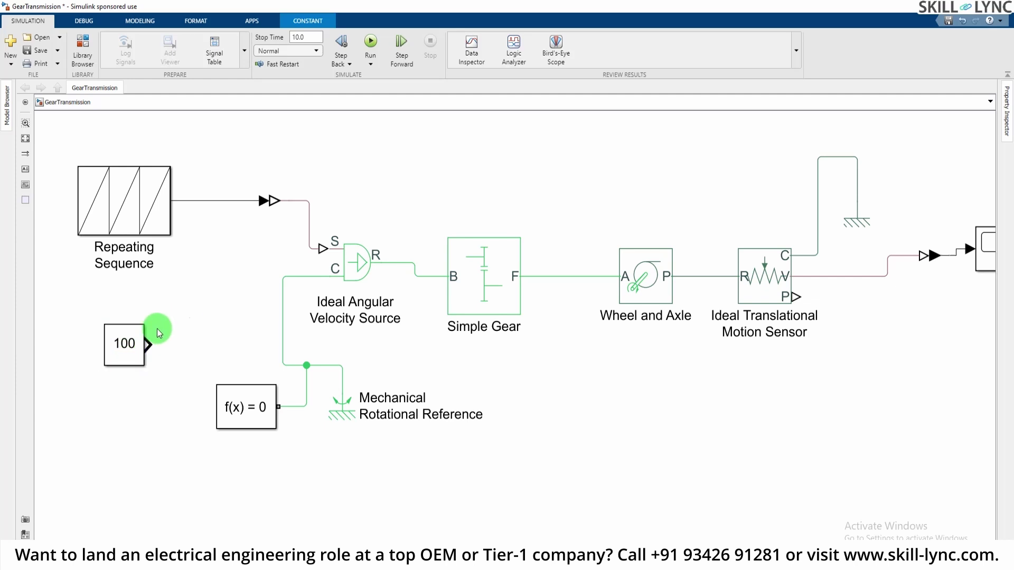
click(125, 325)
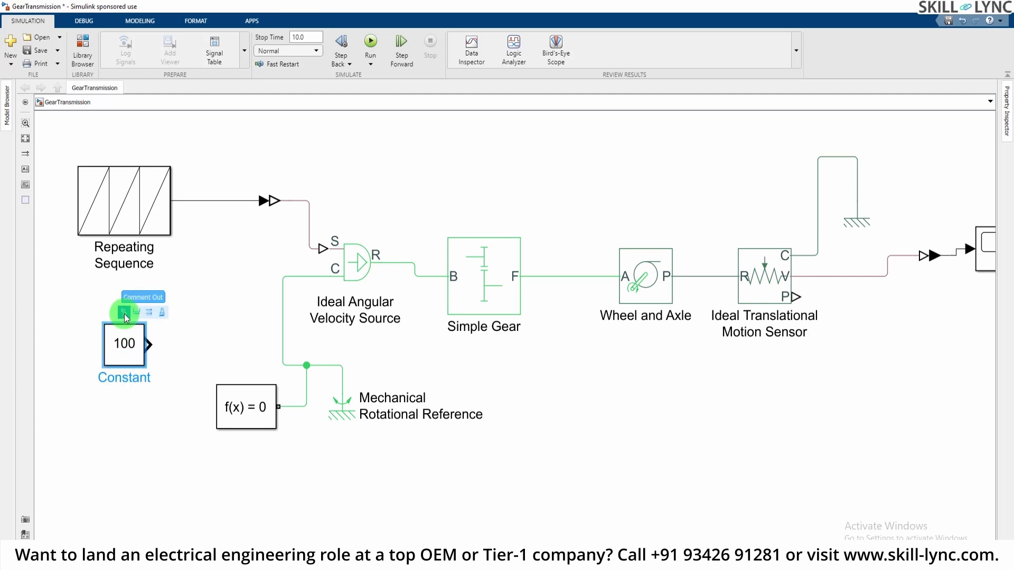
click(125, 313)
click(132, 328)
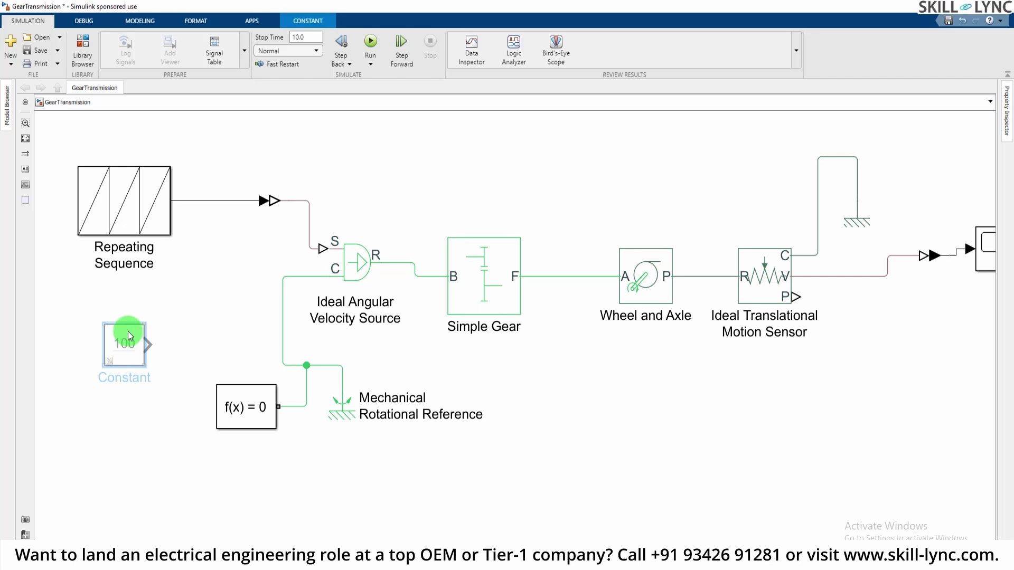
click(186, 317)
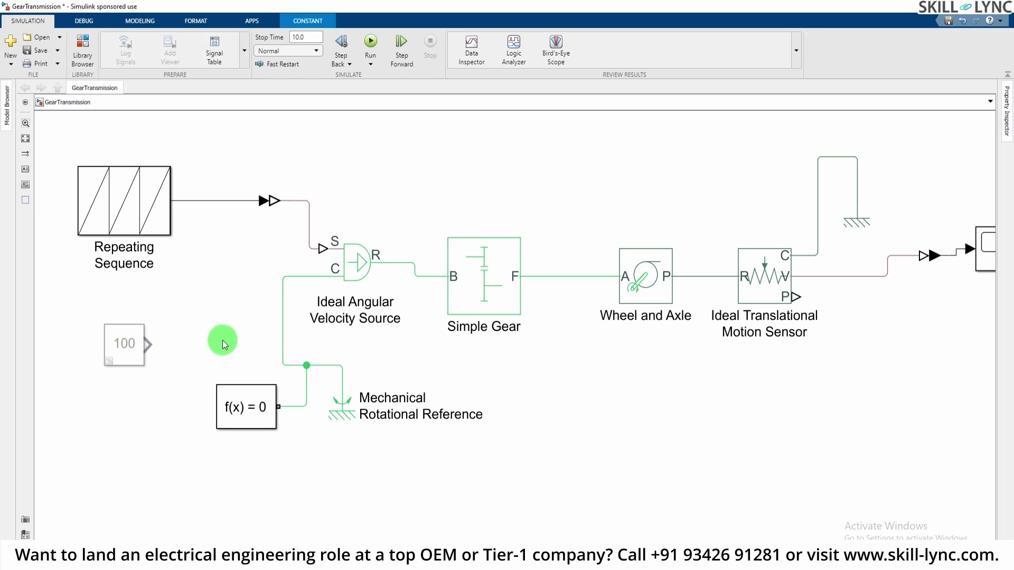
click(120, 199)
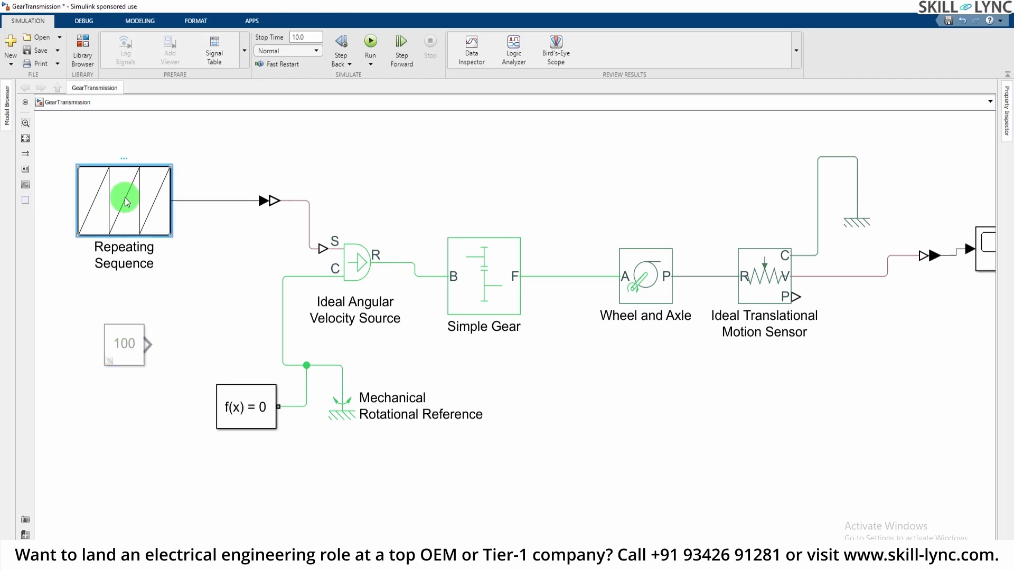
click(122, 166)
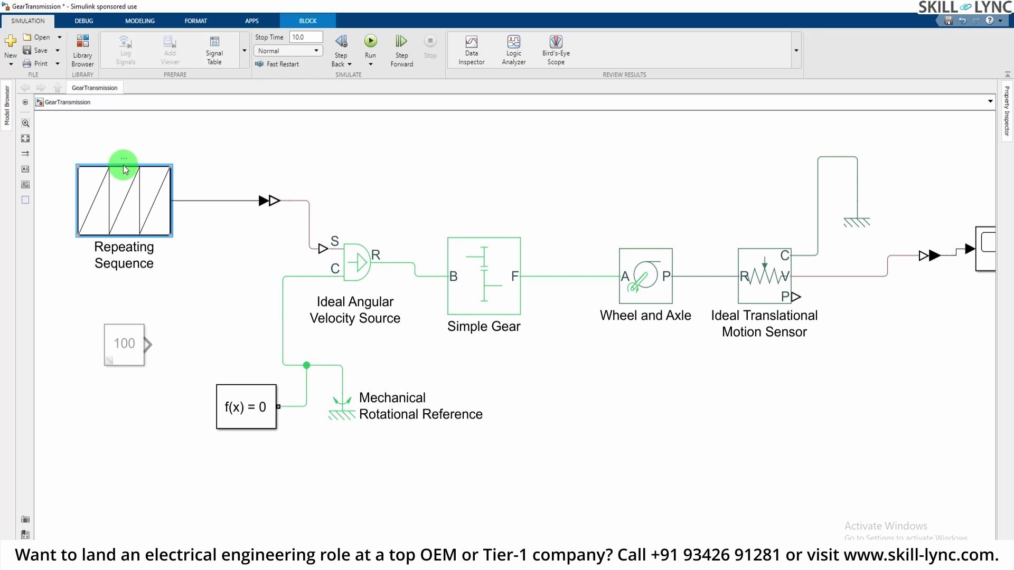
drag(103, 147, 144, 167)
mouse_move(125, 159)
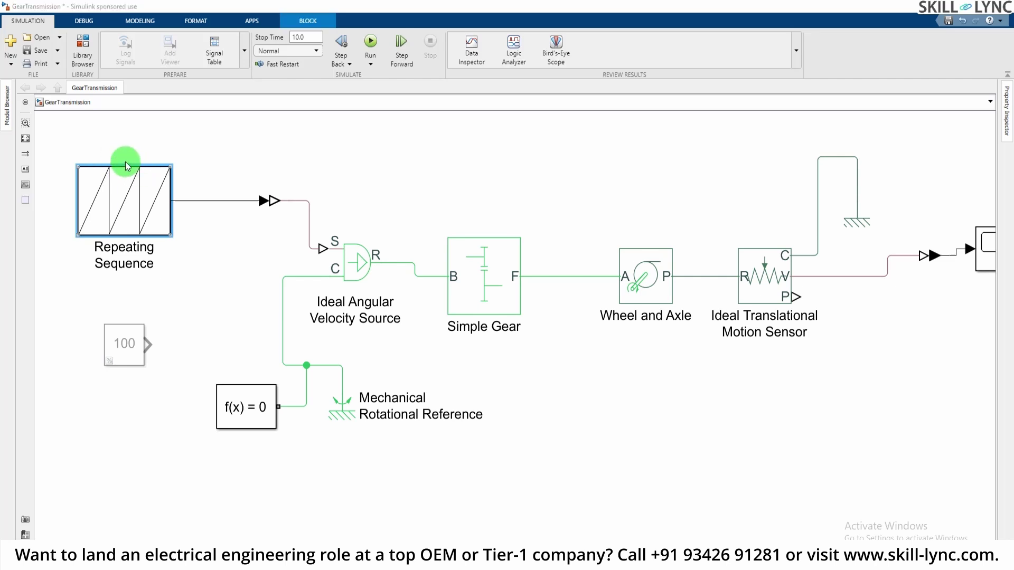
click(238, 161)
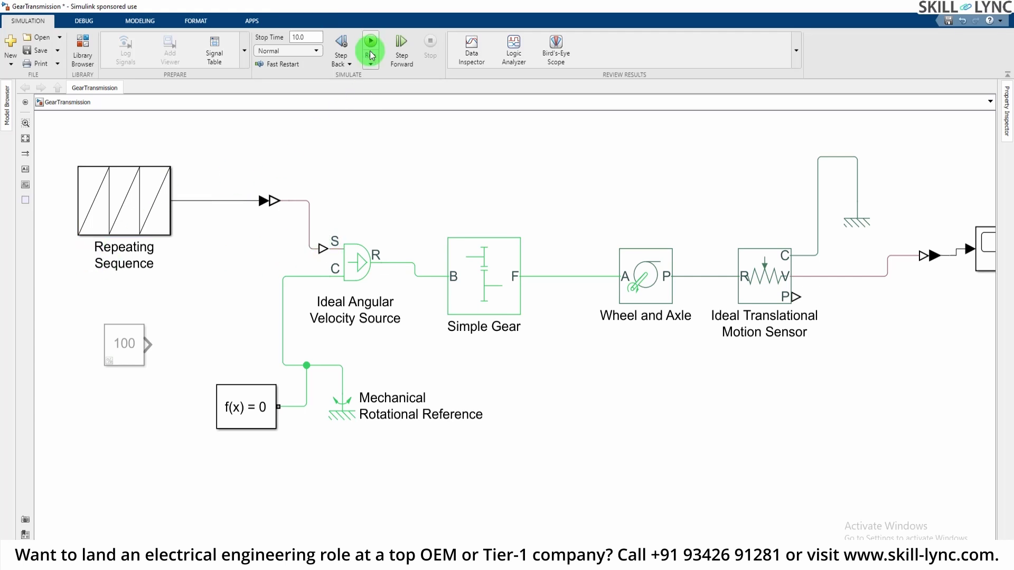
click(130, 196)
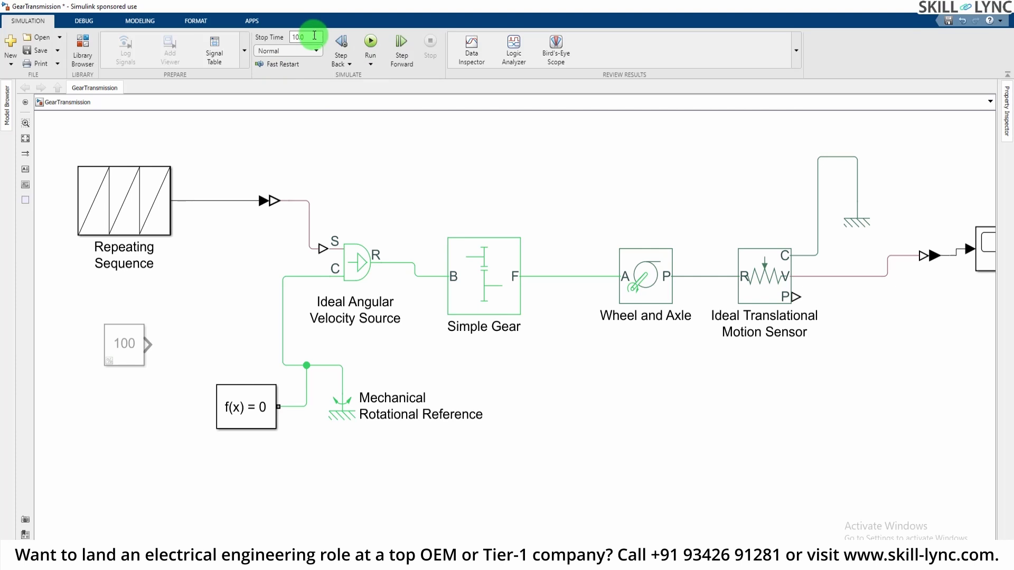
Step: Run the simulation with the Repeating Sequence input, examine the velocity signal in the Scope, and close the Scope
click(370, 42)
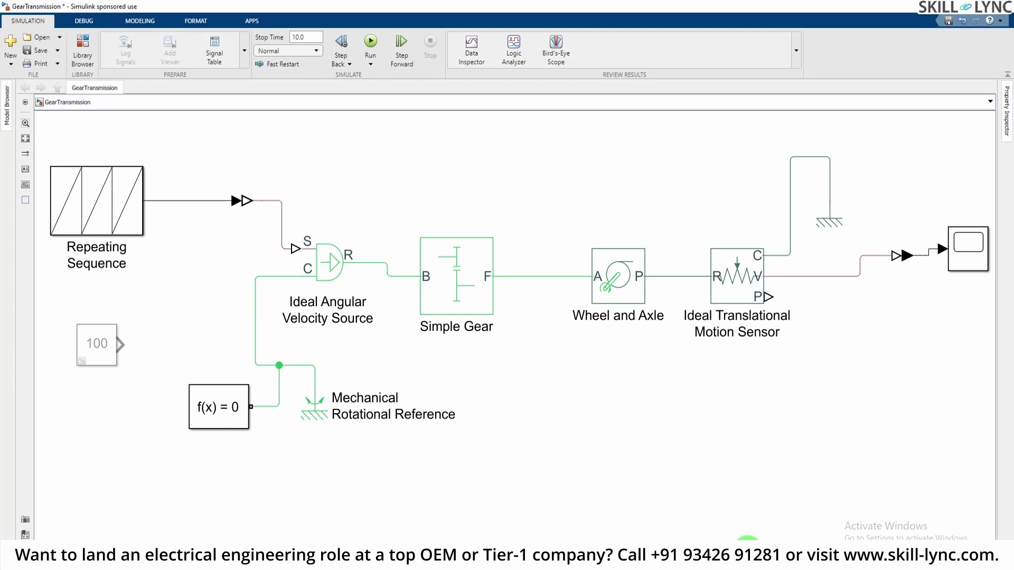
click(976, 233)
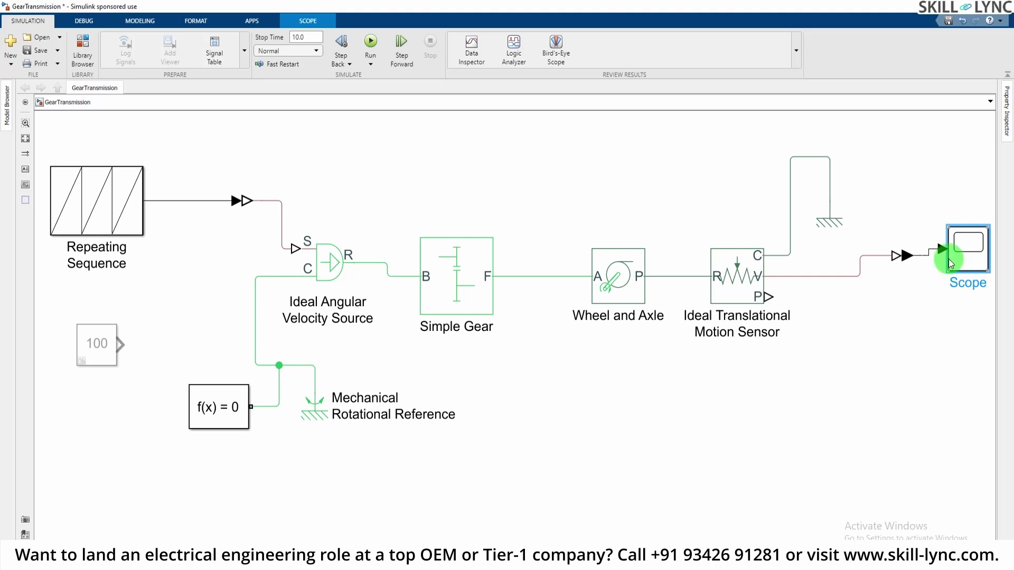
double_click(974, 253)
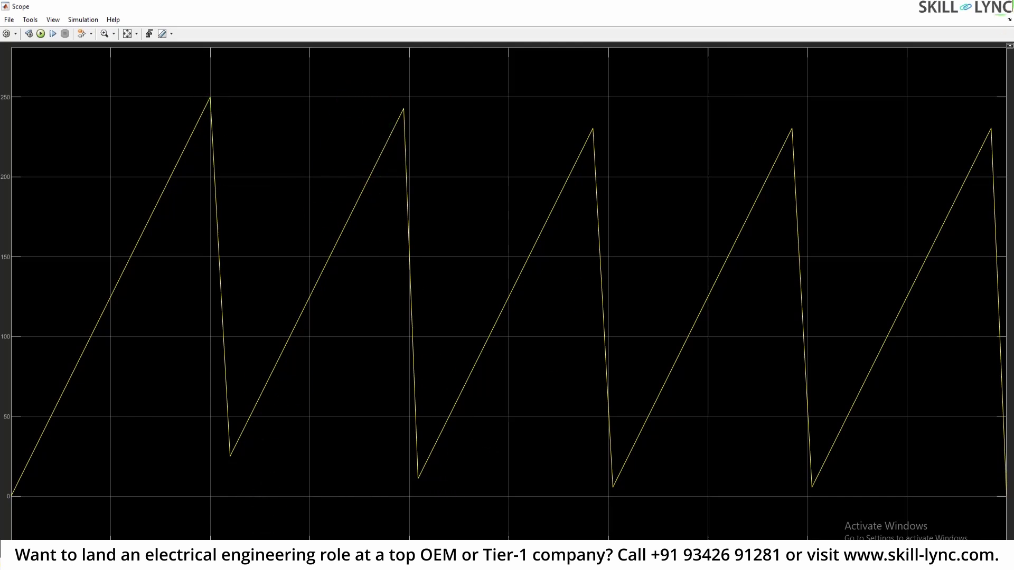
click(1007, 8)
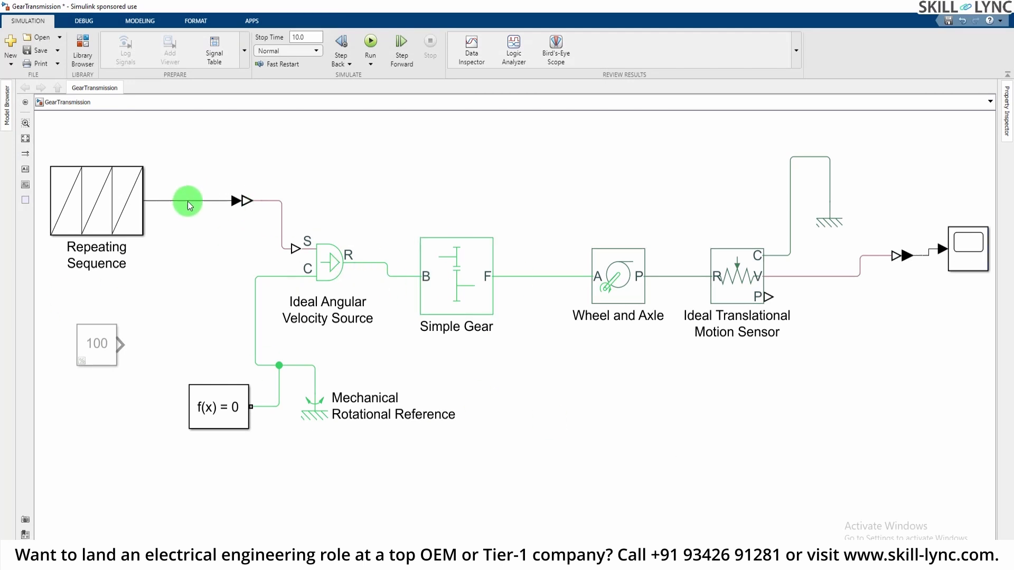
Step: Branch the Repeating Sequence signal to an additional Scope input and move the Scope up level with the branch line
drag(188, 201, 504, 142)
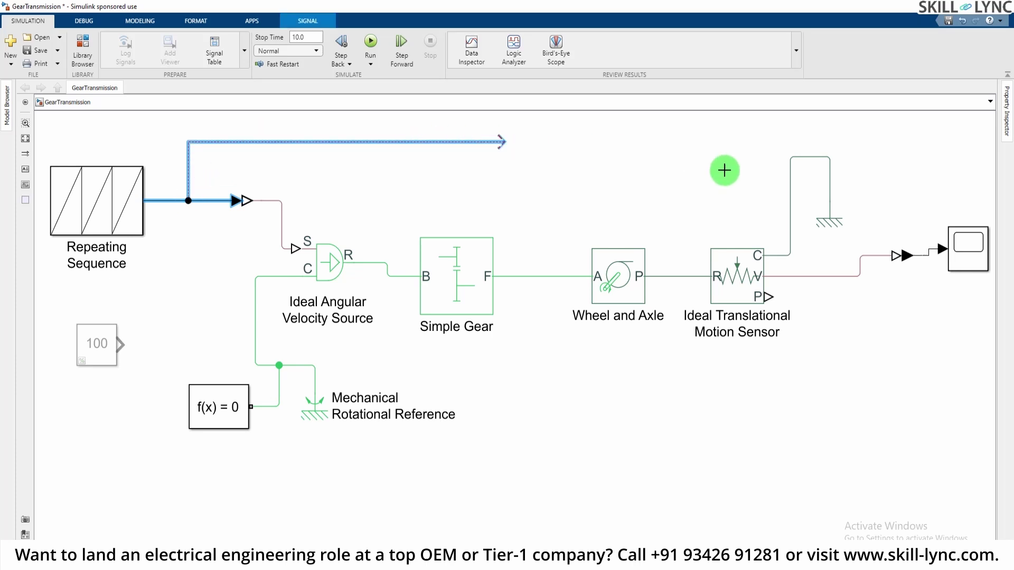
drag(725, 170, 974, 182)
click(718, 422)
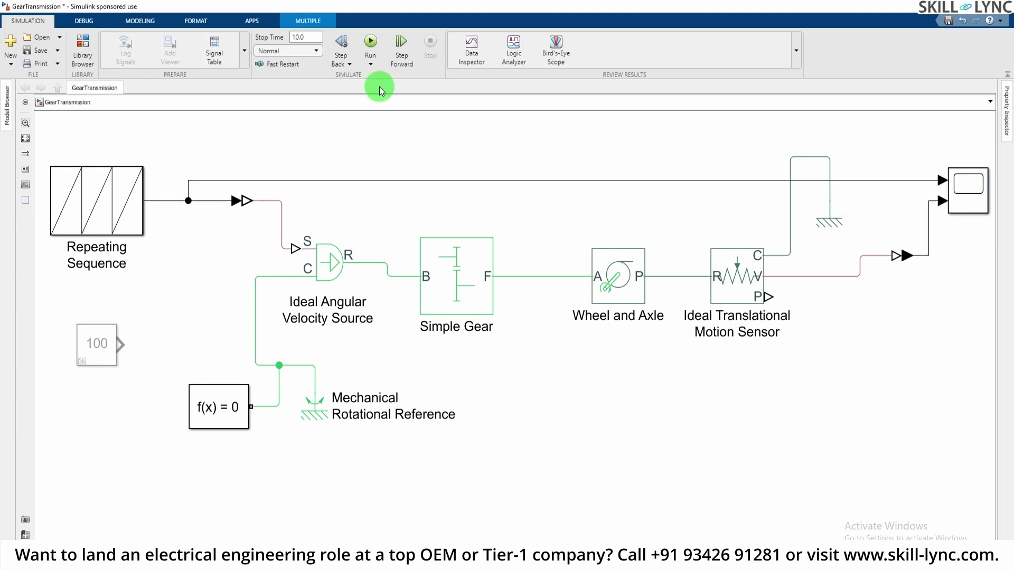
Step: Rerun the simulation and compare the input and output signals in the Scope, scaled to fit the axes
click(371, 41)
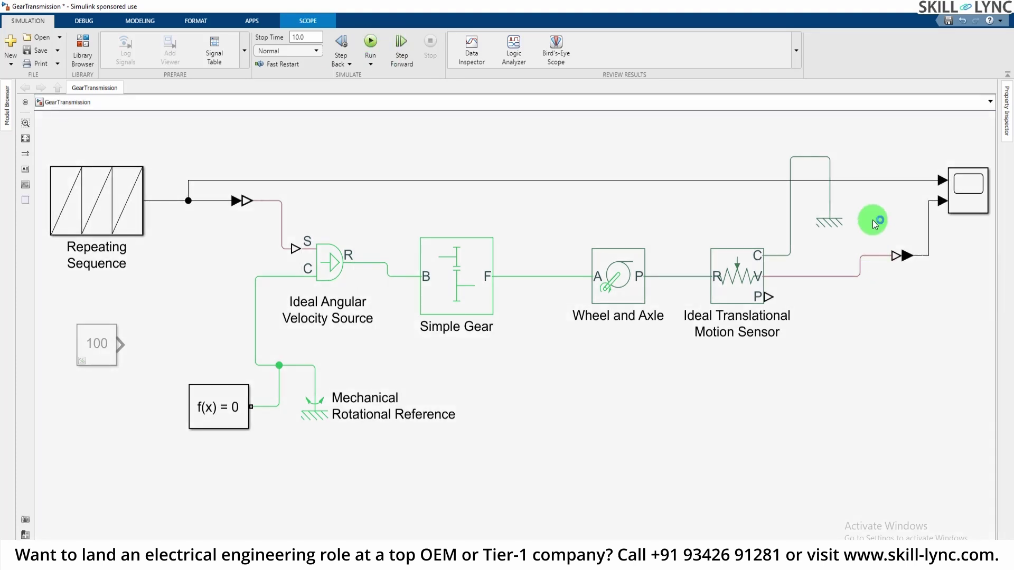
double_click(961, 186)
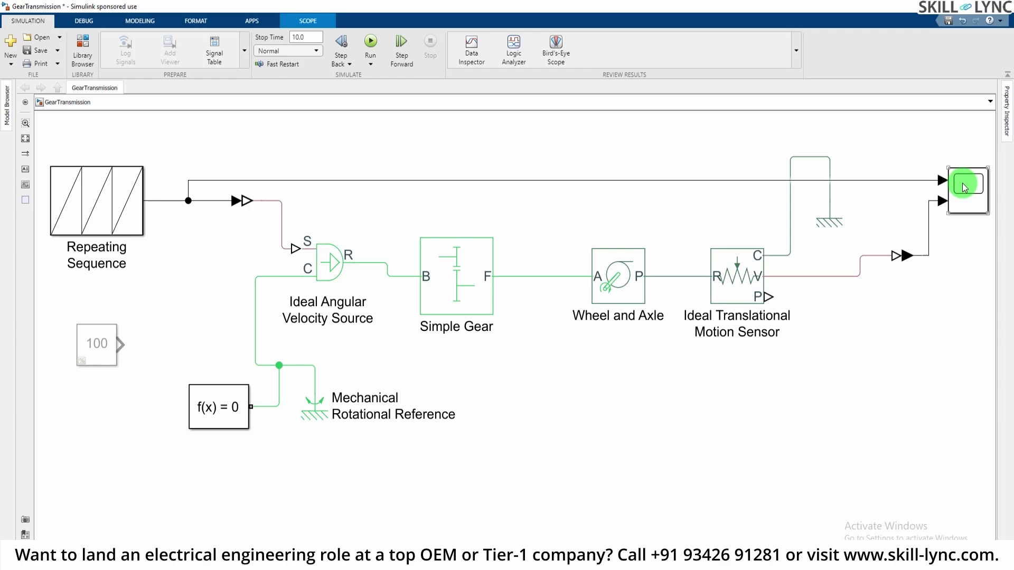
click(128, 36)
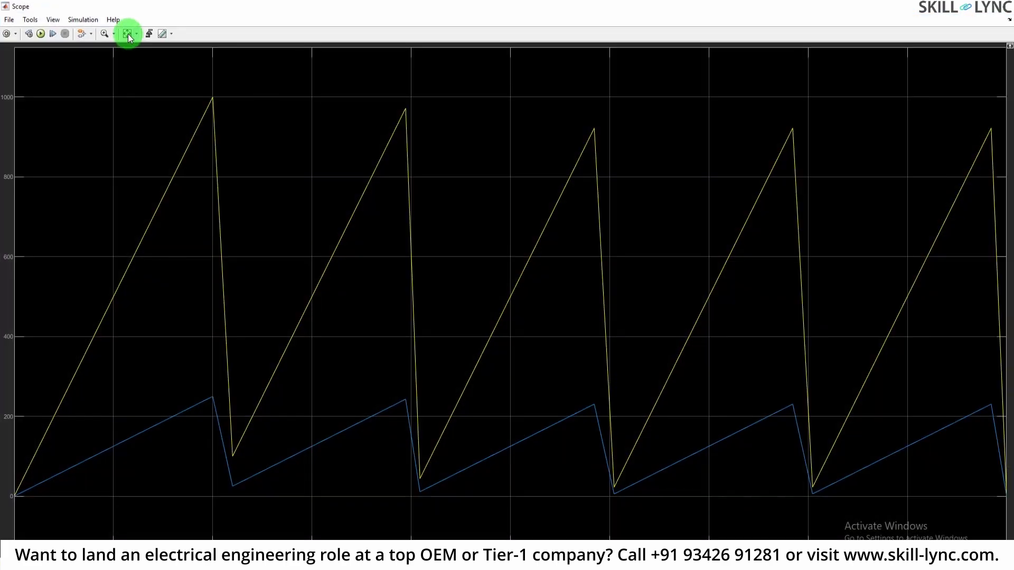
Step: Turn on the legend in the Scope to identify the two plotted signals
click(53, 20)
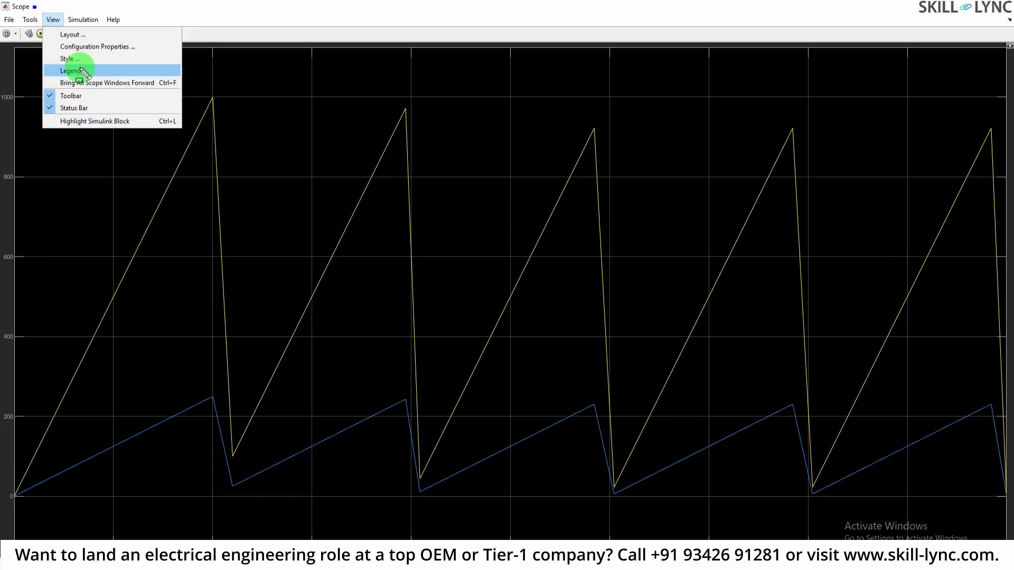
drag(33, 6, 192, 142)
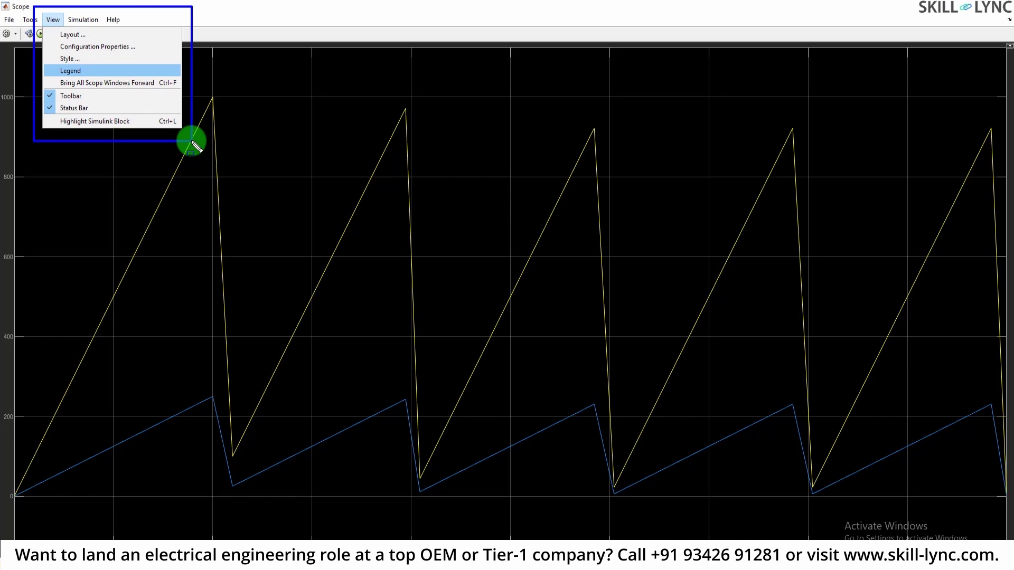
key(Escape)
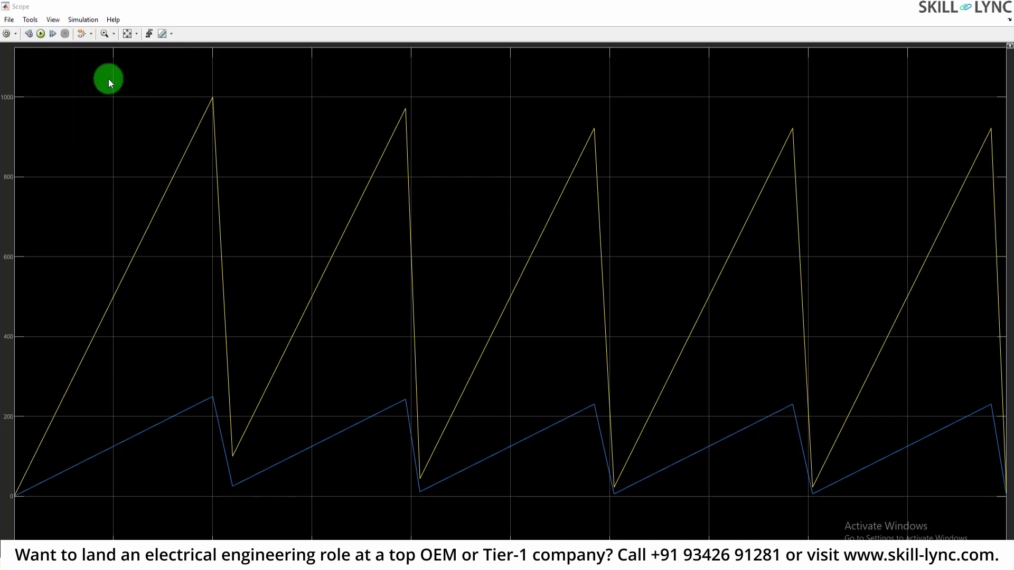
click(55, 21)
click(66, 71)
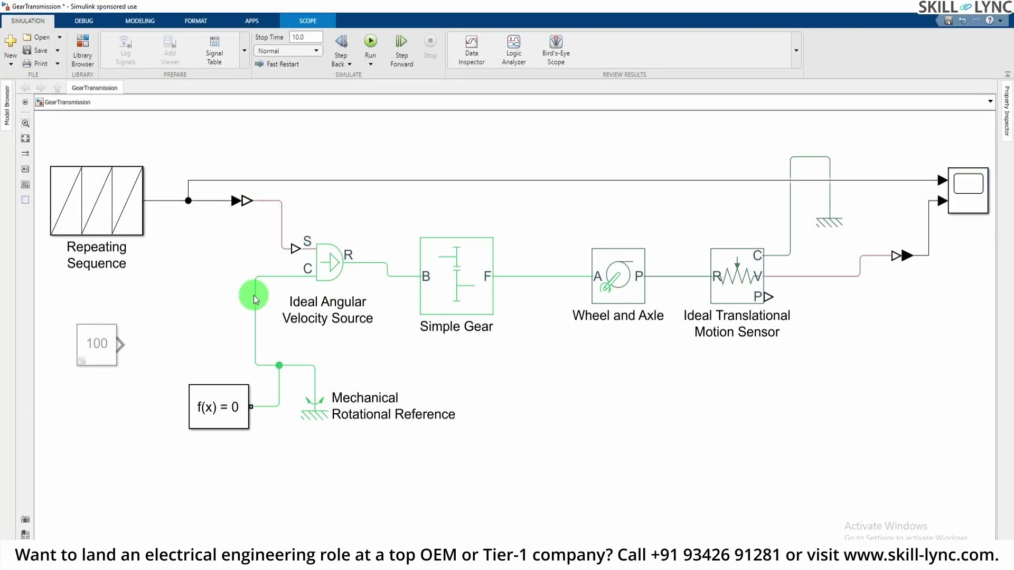
Step: Move the Repeating Sequence block away from the converter and delete its signal line, including the branch to the Scope
click(108, 216)
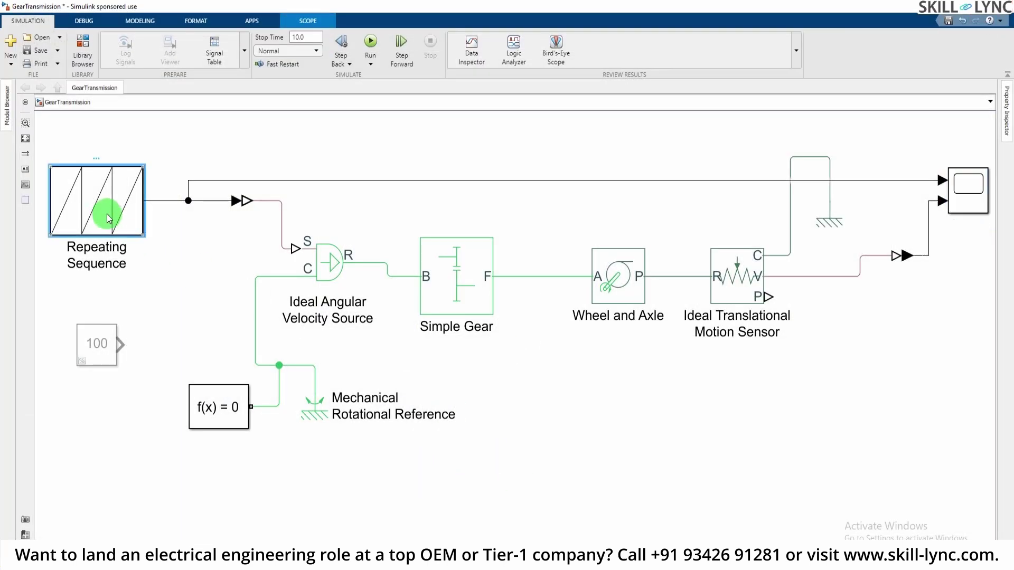
click(161, 202)
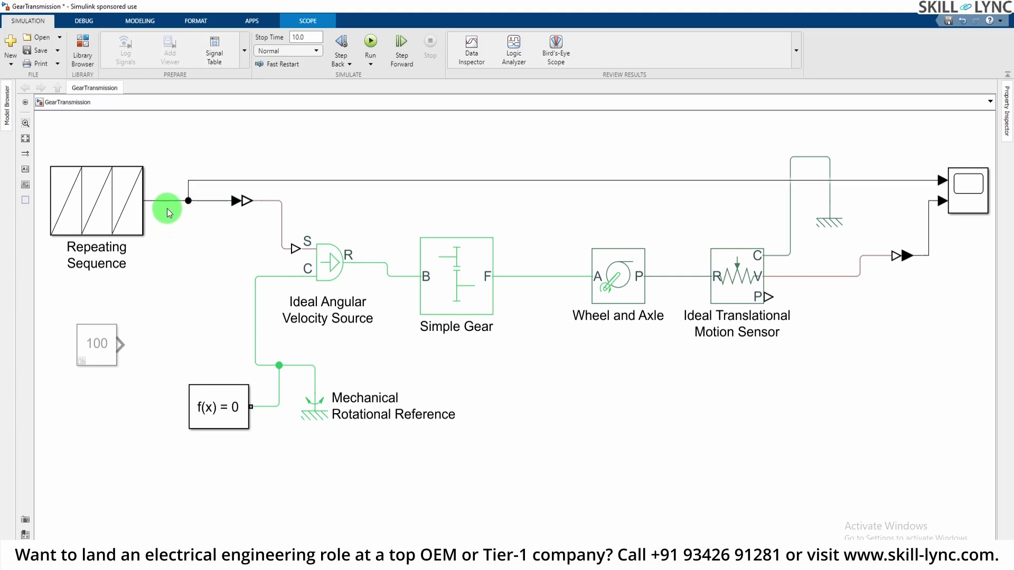
mouse_move(67, 208)
mouse_down()
mouse_move(49, 213)
mouse_move(61, 213)
mouse_up()
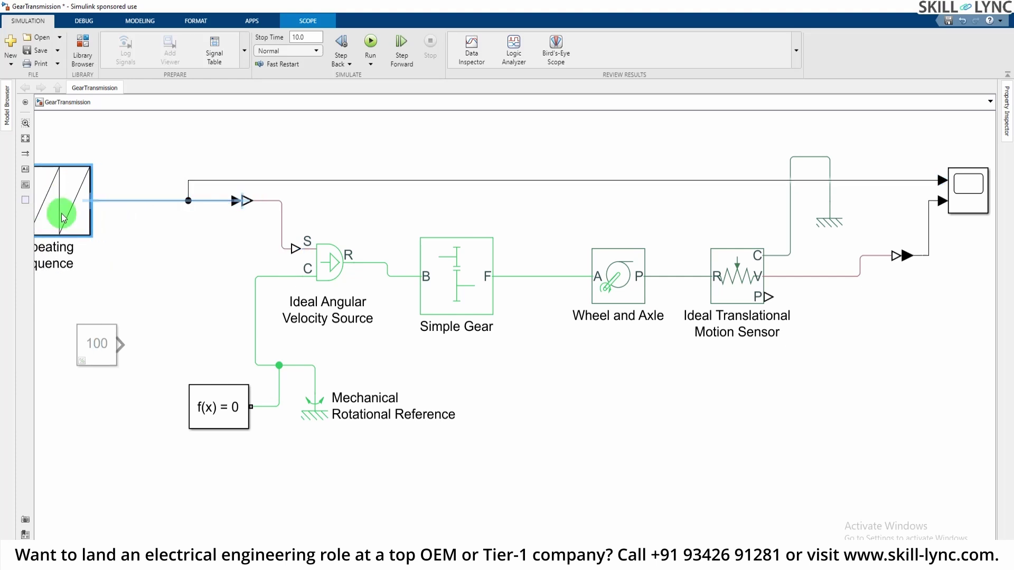
click(121, 201)
key(Delete)
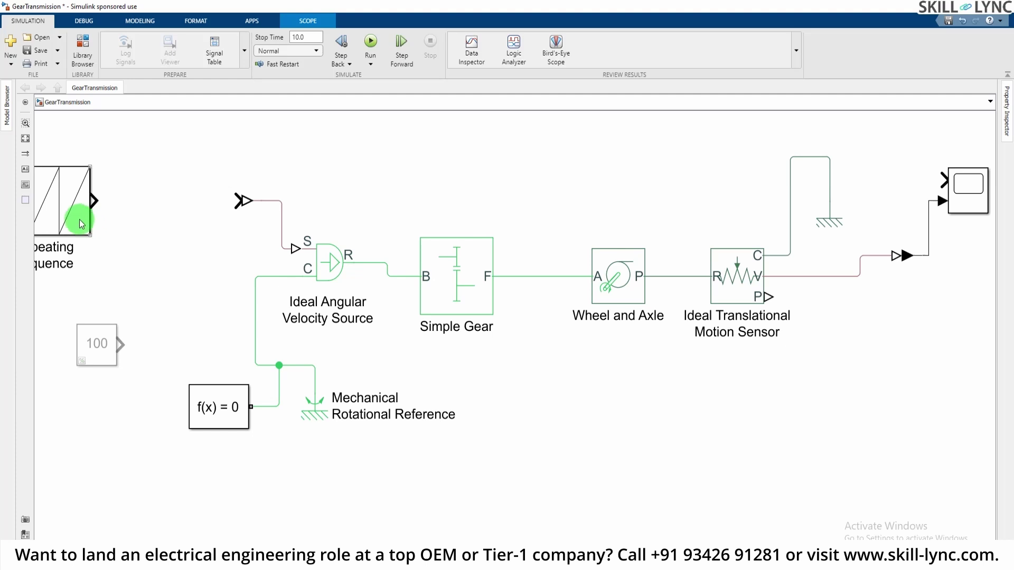
Step: Move the Repeating Sequence block below the unused constant block of 100 and comment it out
drag(79, 220, 138, 437)
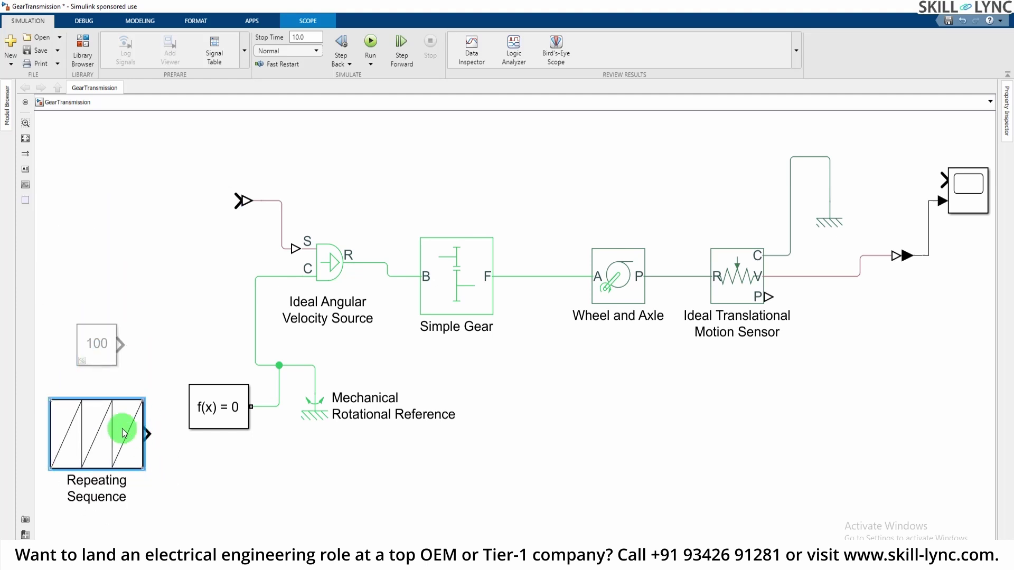
click(83, 369)
key(ctrl+shift+x)
Step: Add a Signal Builder block and connect its Signal 1 output to the converter feeding the Ideal Angular Velocity Source
double_click(94, 181)
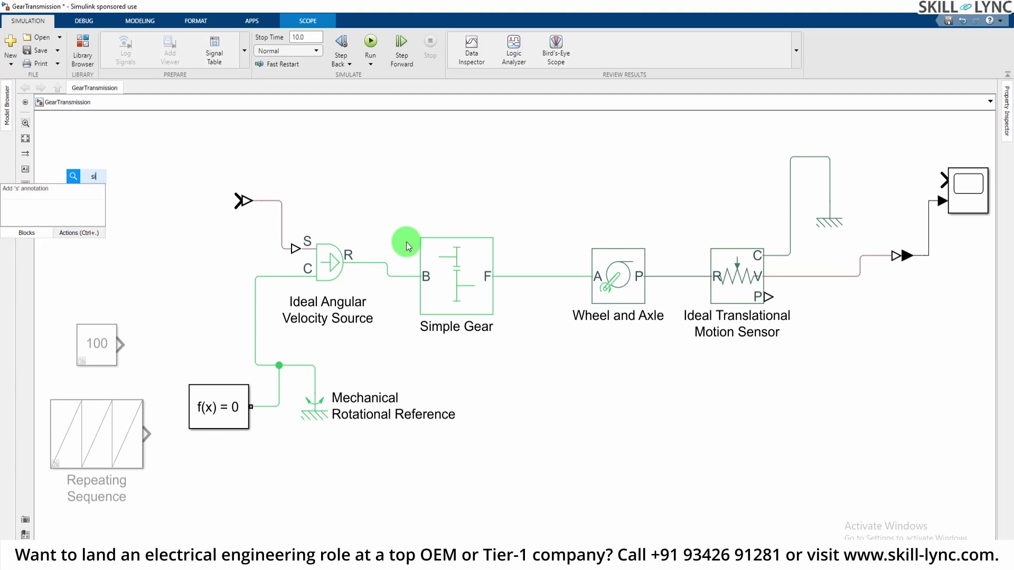
text(gnal bui)
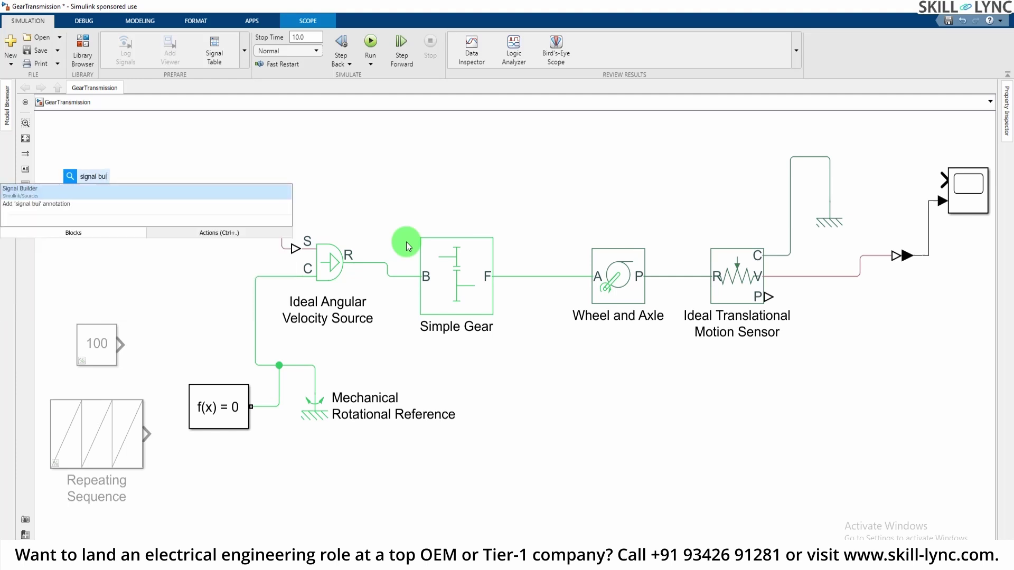
key(Return)
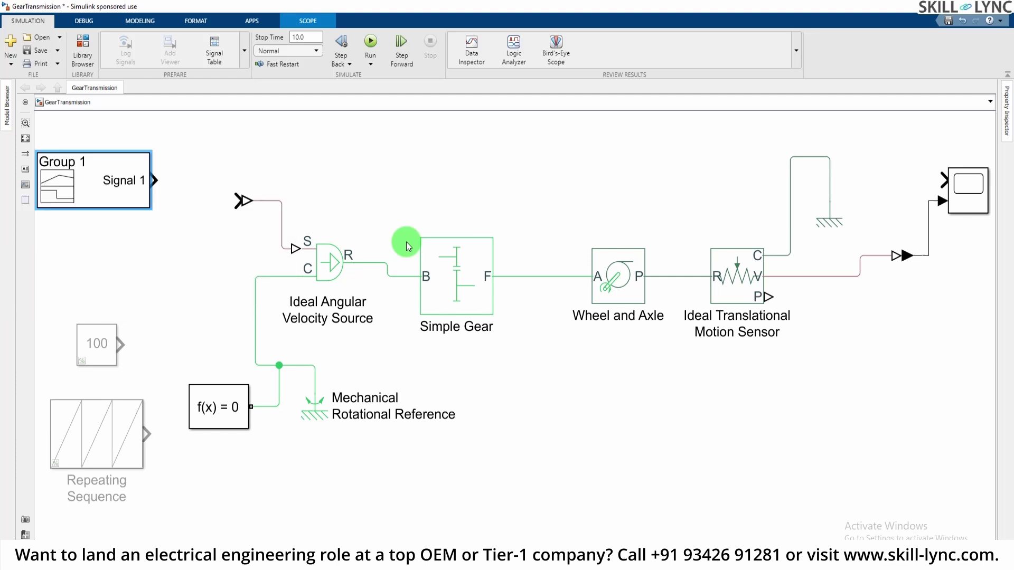
mouse_move(119, 180)
mouse_down()
mouse_move(157, 200)
mouse_move(212, 206)
mouse_up()
click(143, 202)
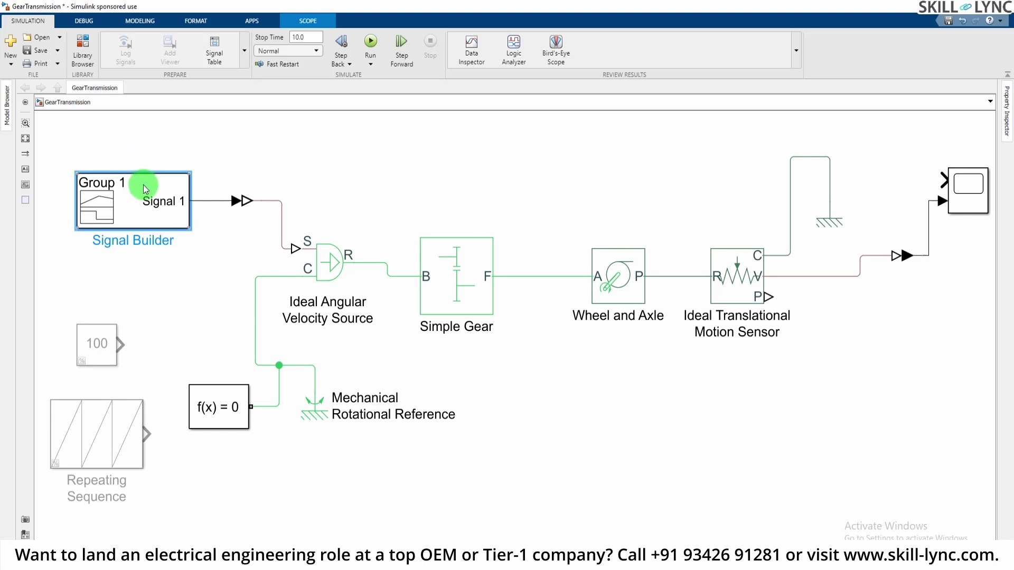
Step: Open the Signal Builder block's editor at full size and examine the time range and amplitude of its default pulse
click(132, 172)
click(152, 217)
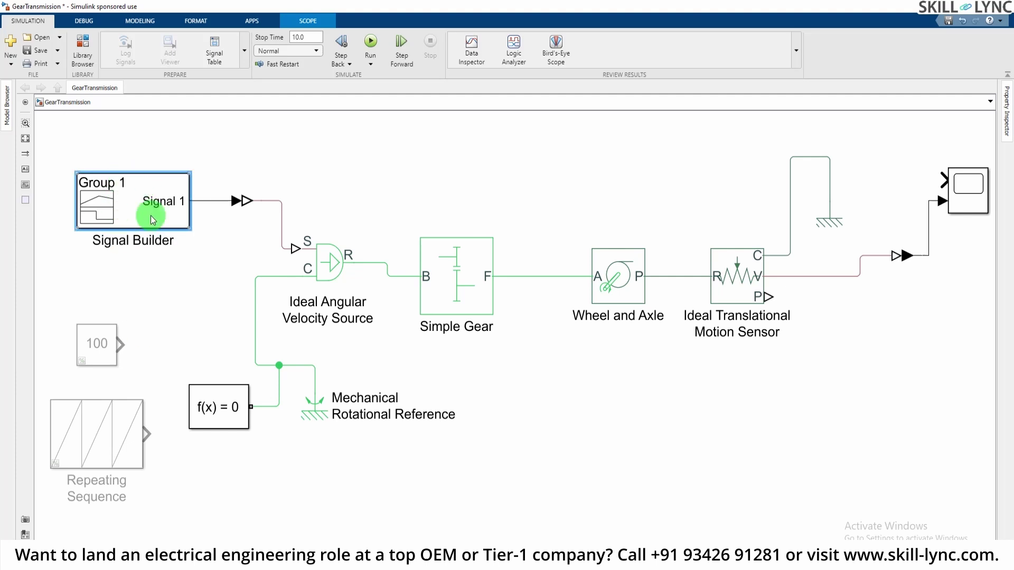
double_click(177, 206)
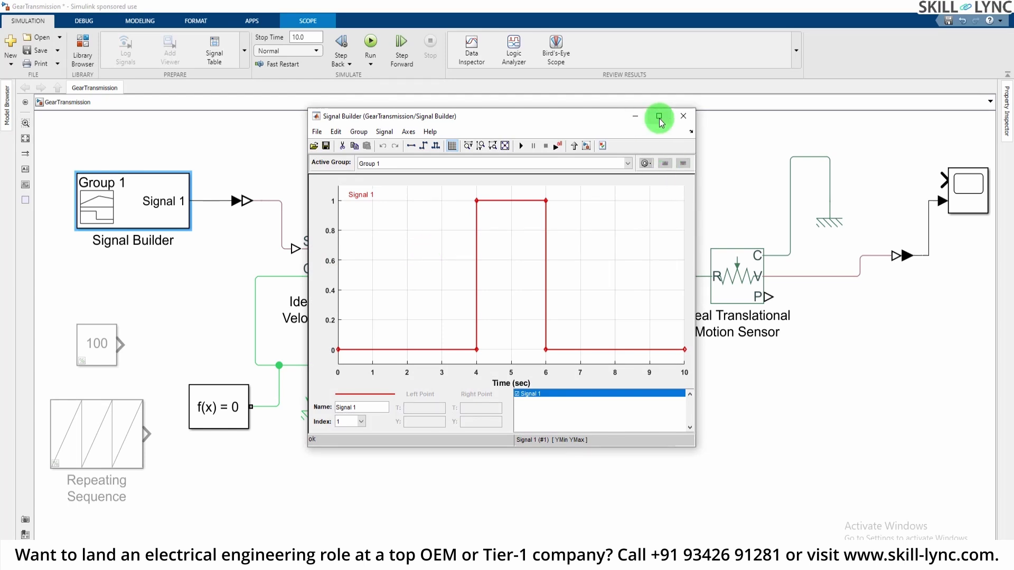
click(659, 116)
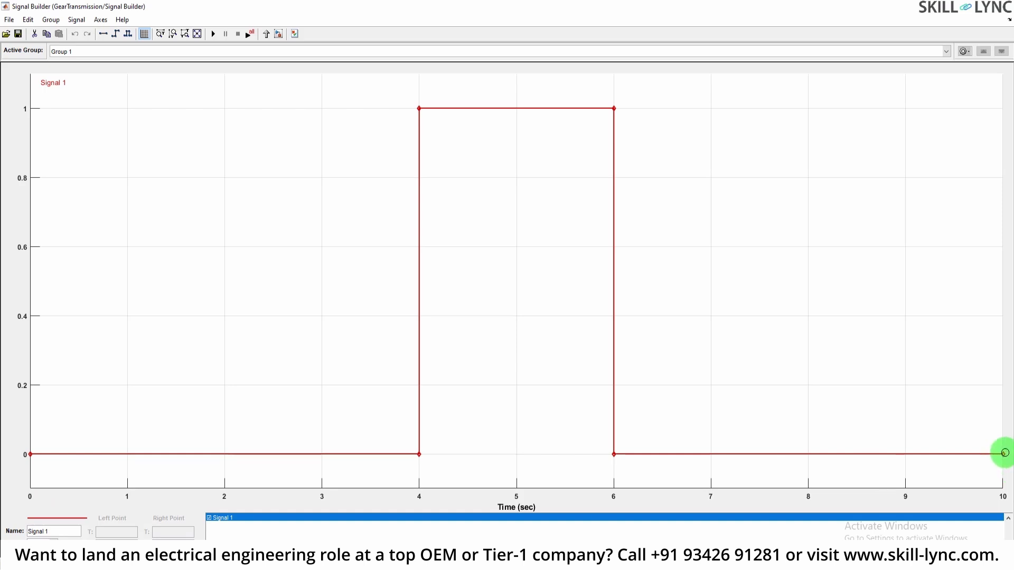
click(1004, 453)
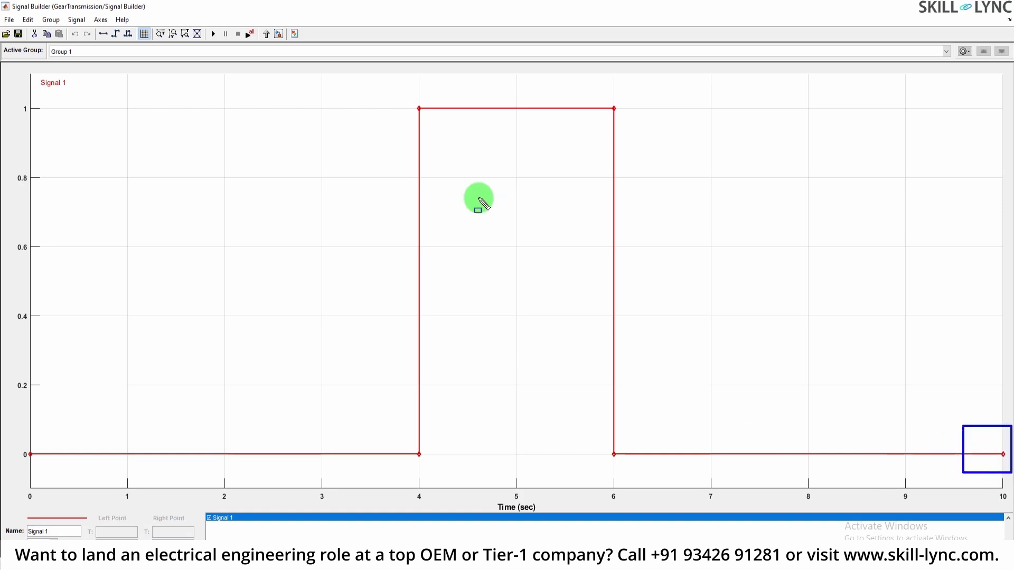
click(25, 104)
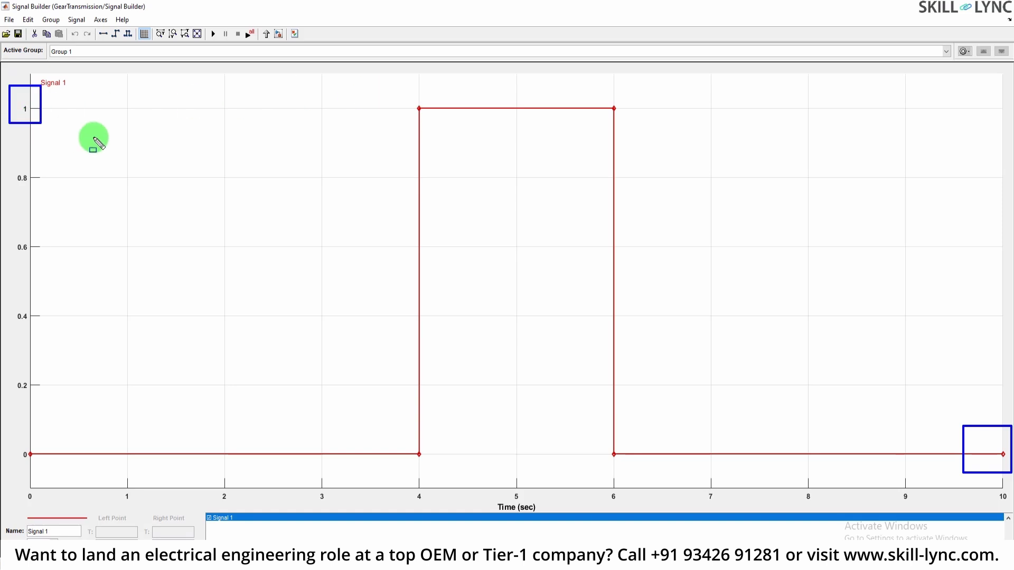
drag(94, 139, 645, 147)
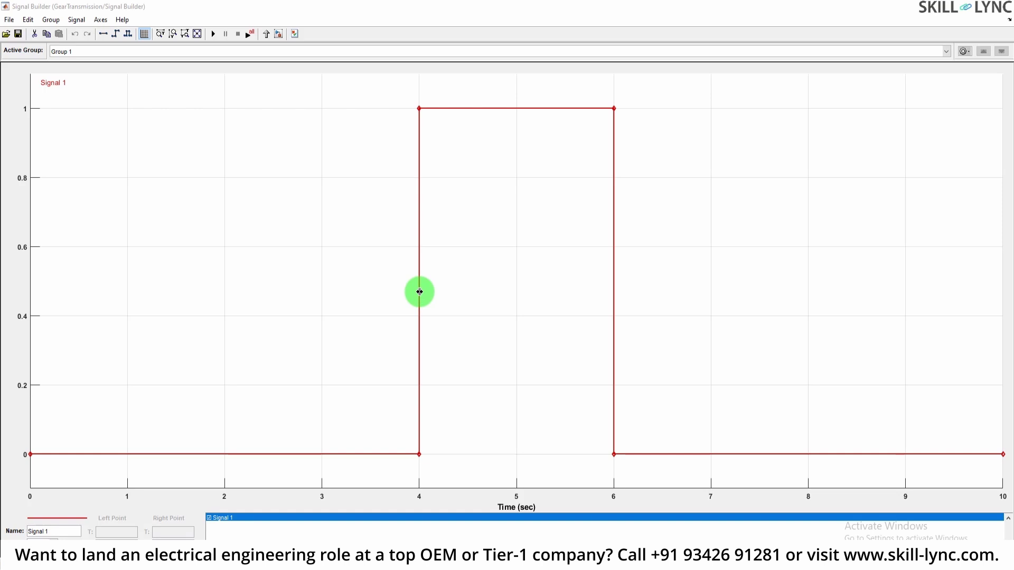
Step: Widen the Signal 1 pulse, moving its rising edge to about 0.69 s and its falling edge to about 8.74 s
drag(420, 291, 97, 286)
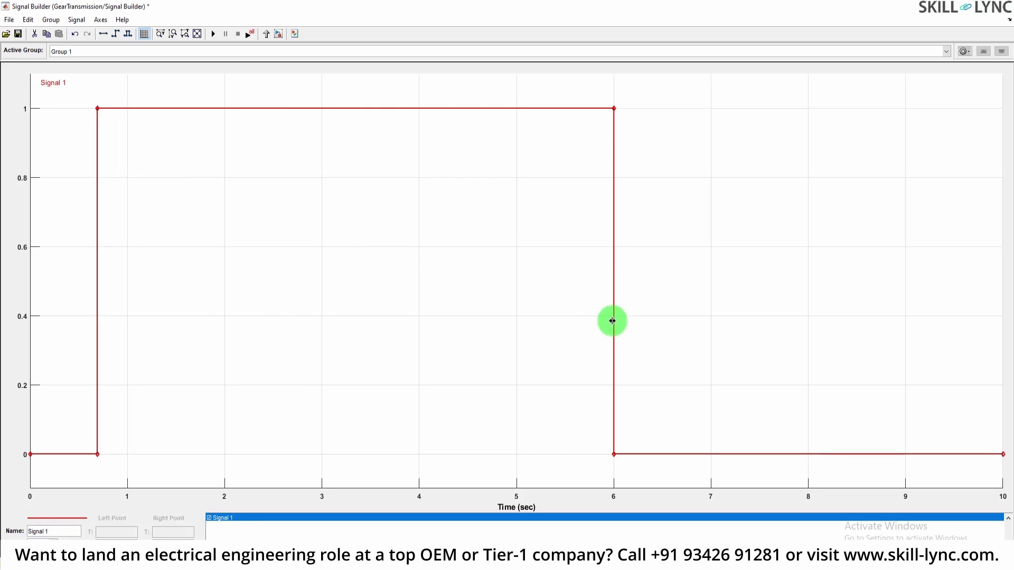
drag(613, 320, 880, 340)
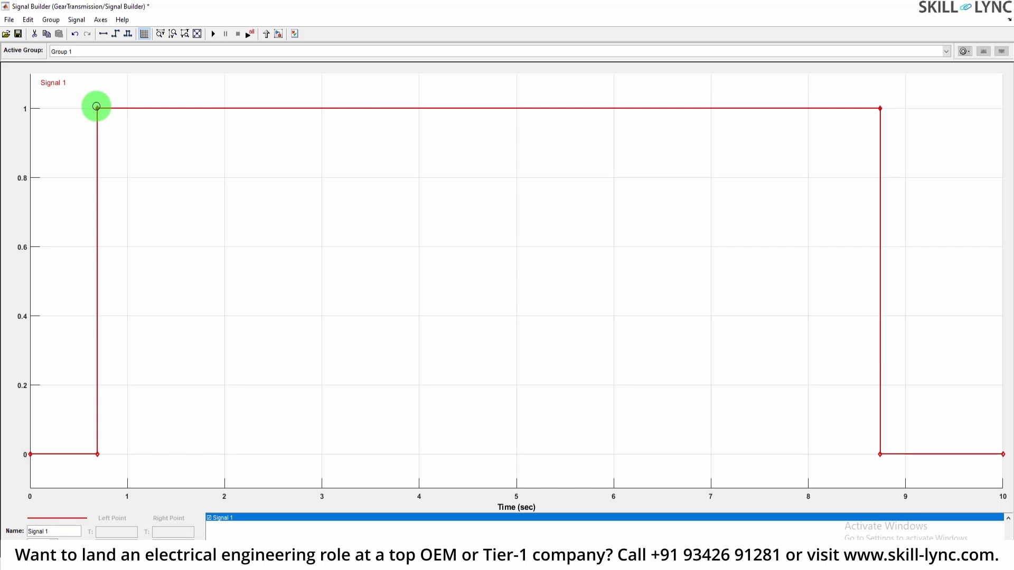
Step: Set the amplitude of the pulse's first upper corner to 10 and raise its second upper corner to about 4.5
drag(74, 94, 124, 129)
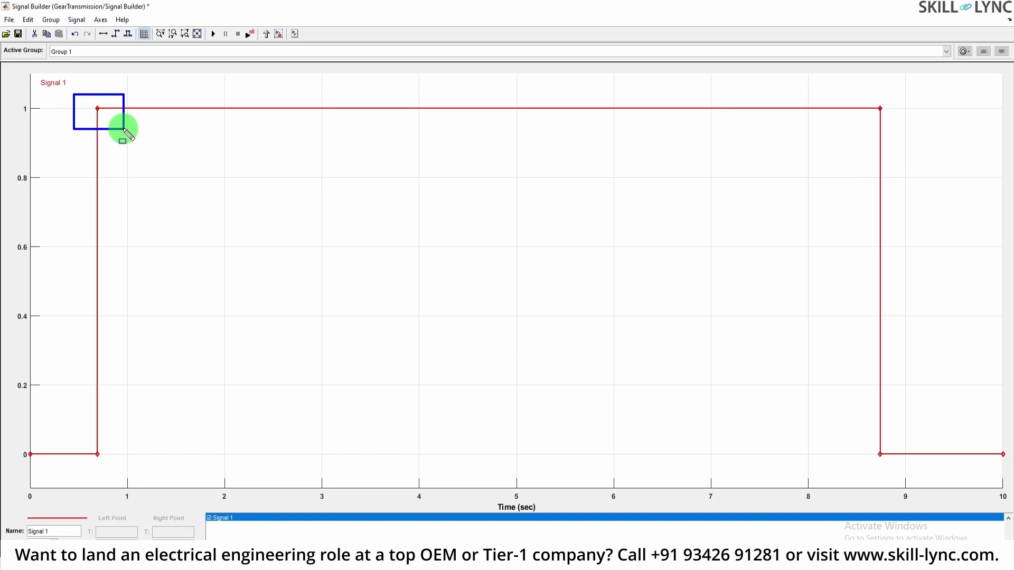
click(96, 106)
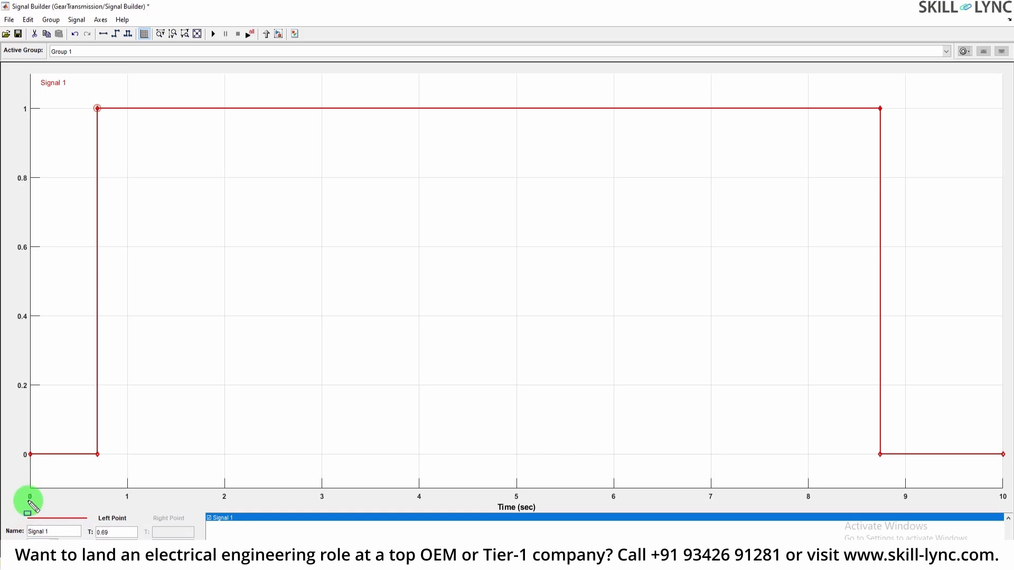
drag(15, 493, 205, 540)
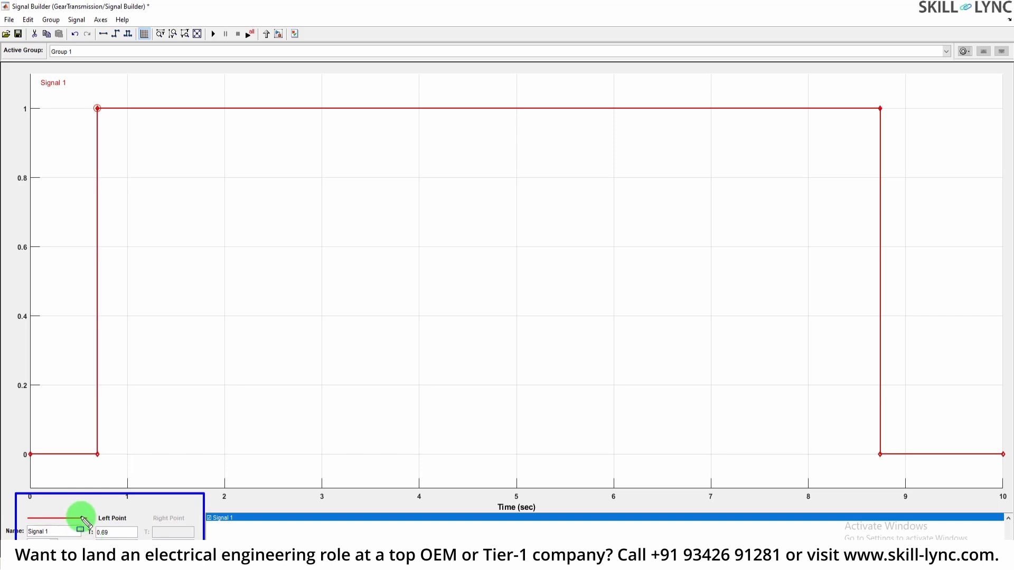
key(Escape)
click(115, 532)
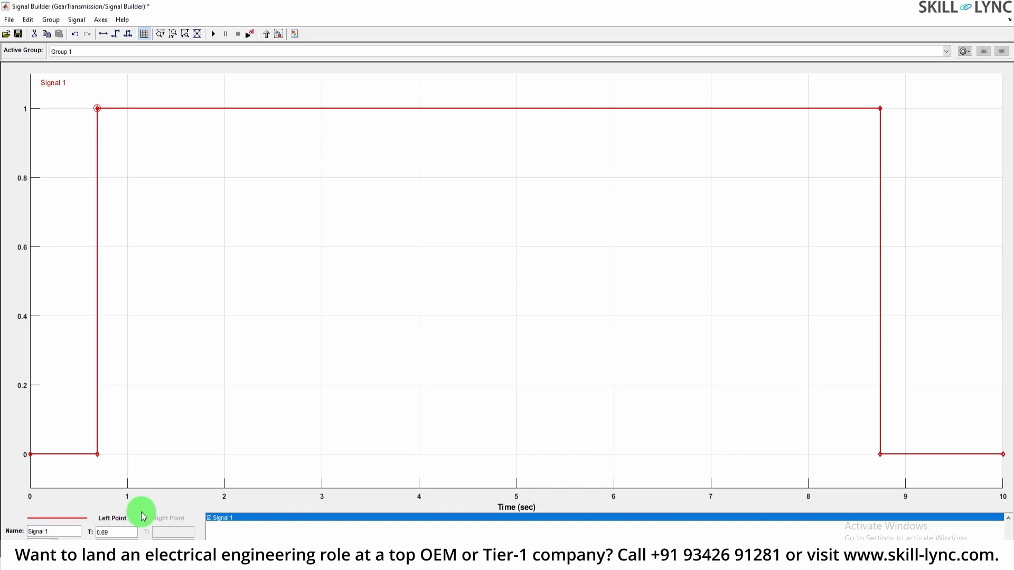
key(Return)
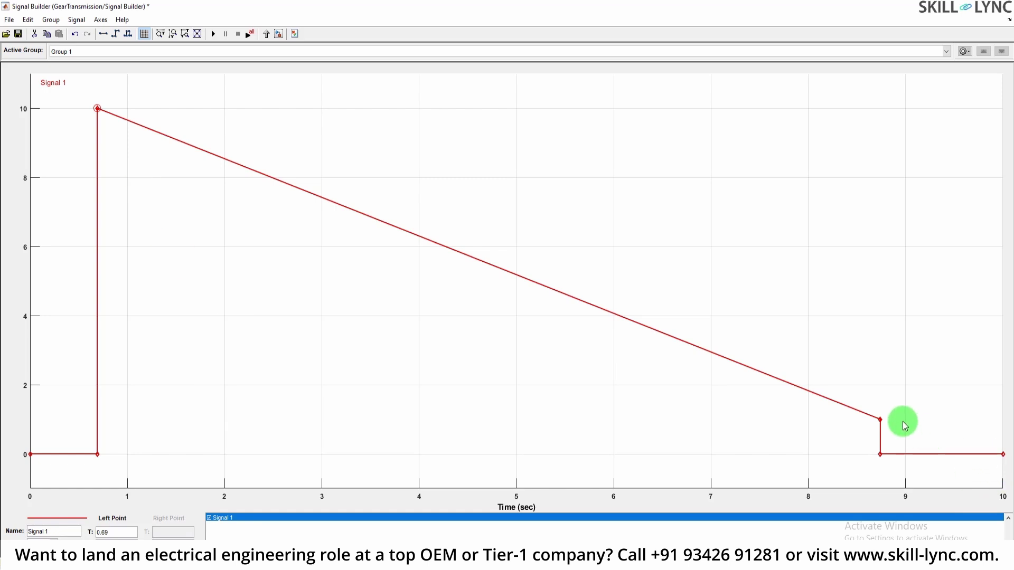
click(880, 419)
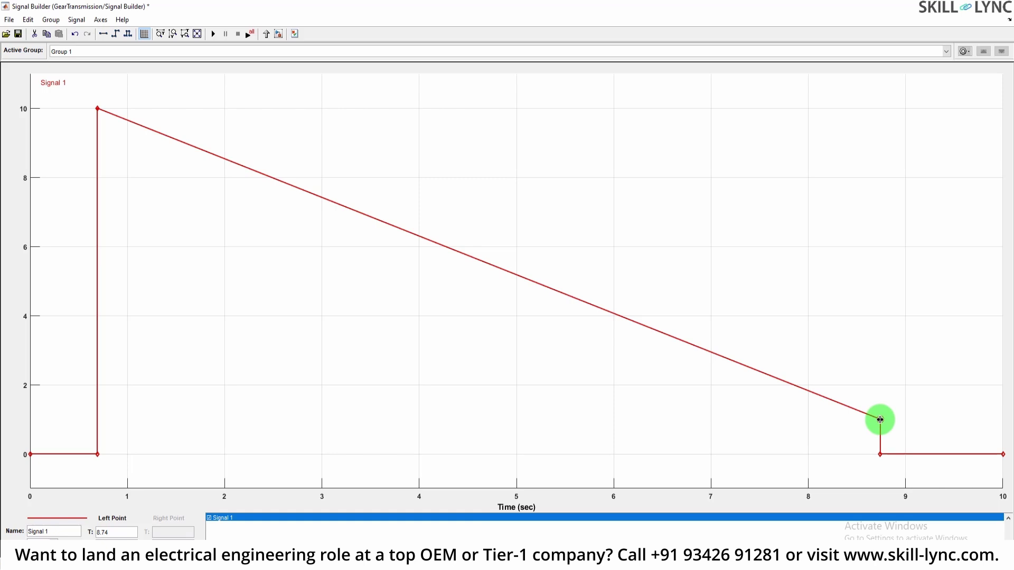
drag(880, 419, 851, 297)
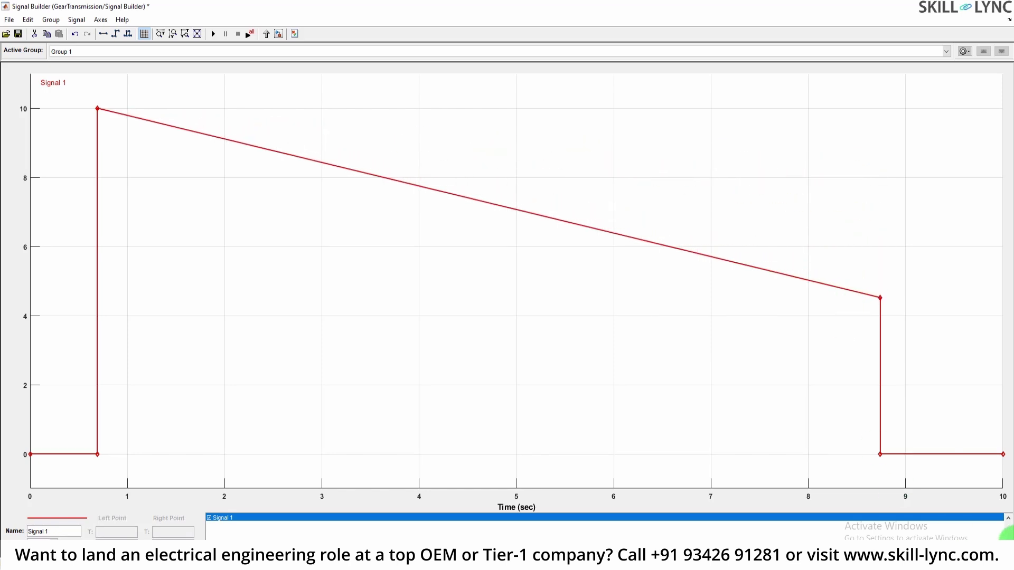
Step: Try to set the time of Signal 1's end point to 100 s
click(1002, 454)
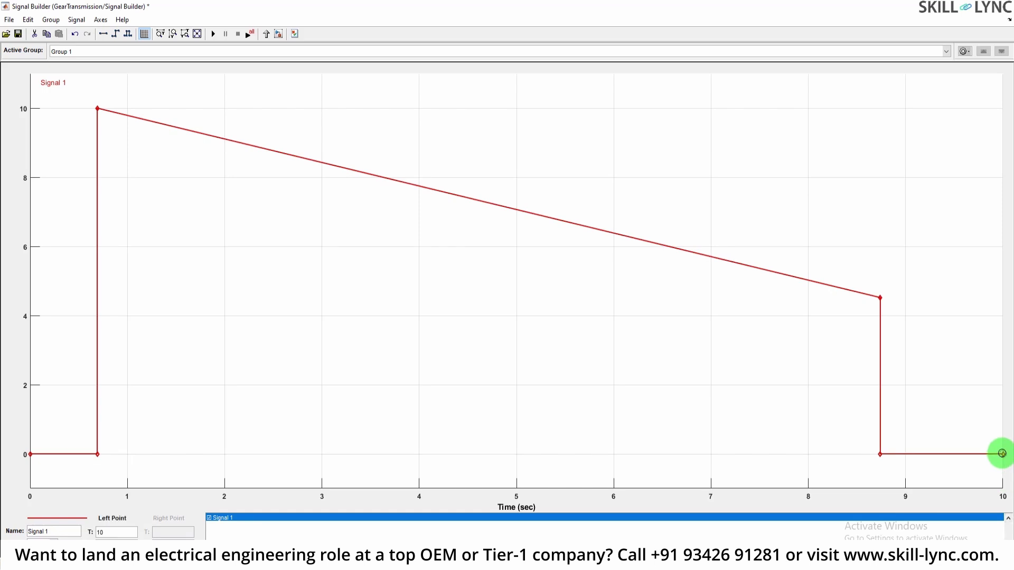
click(119, 531)
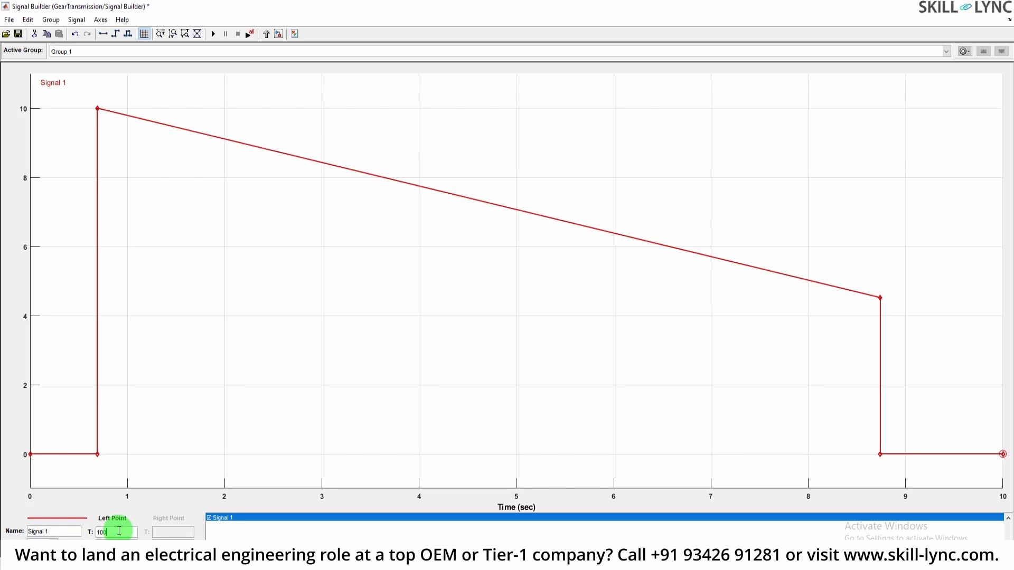
text(0)
key(Return)
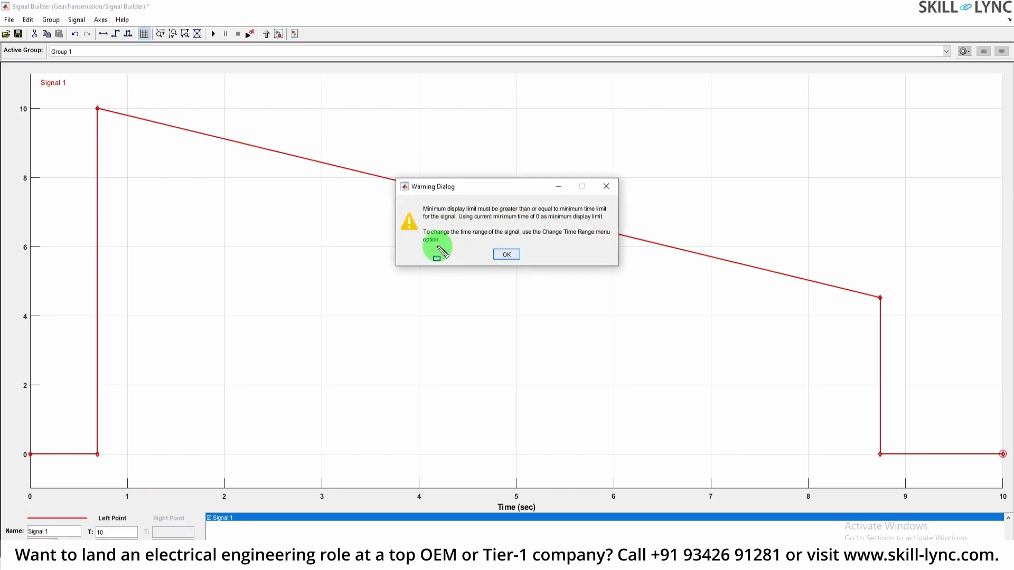
drag(415, 199, 616, 222)
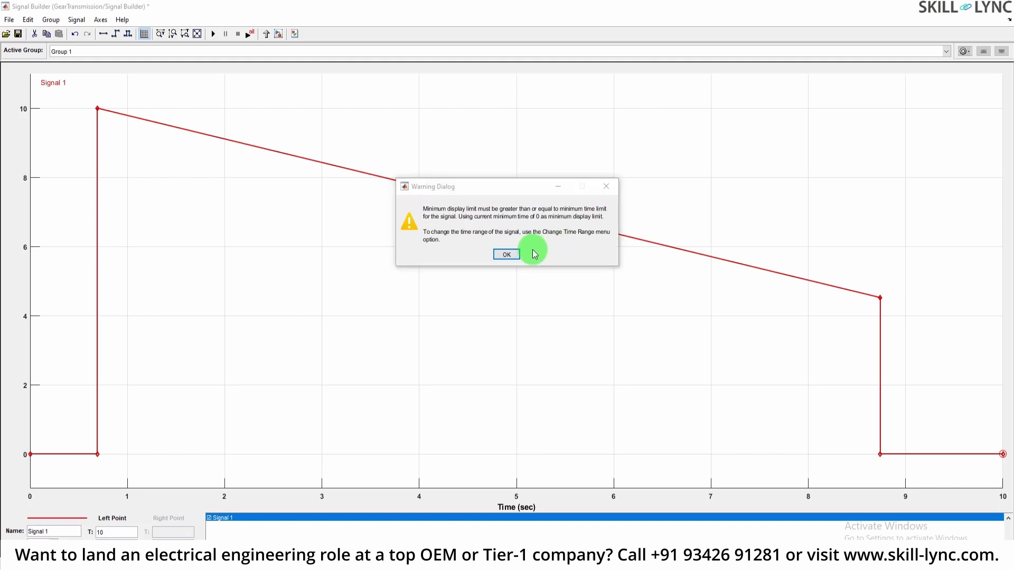
key(Escape)
click(508, 255)
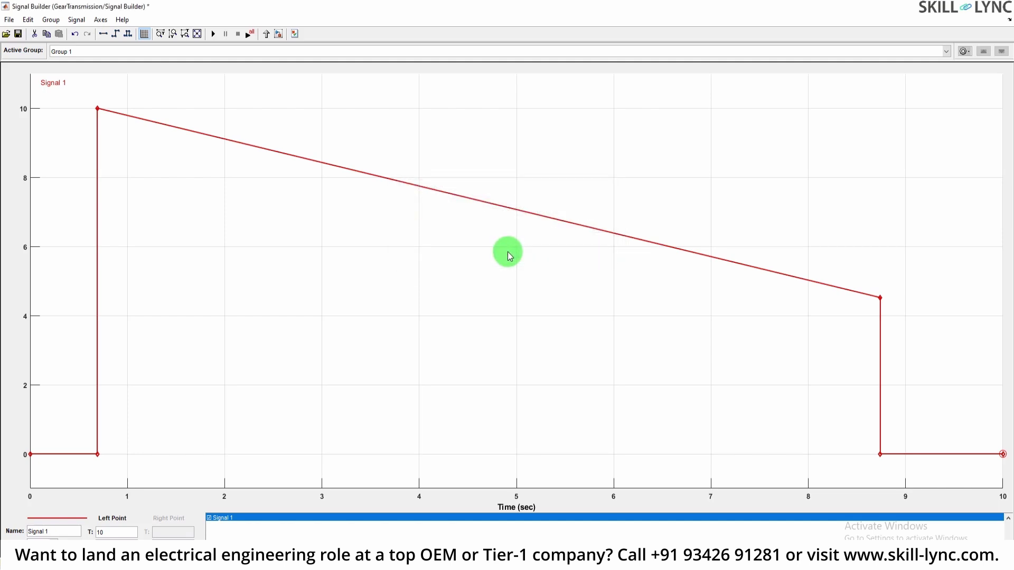
Step: Change the time range of the Signal Builder to run from 0 to 100 s
click(78, 22)
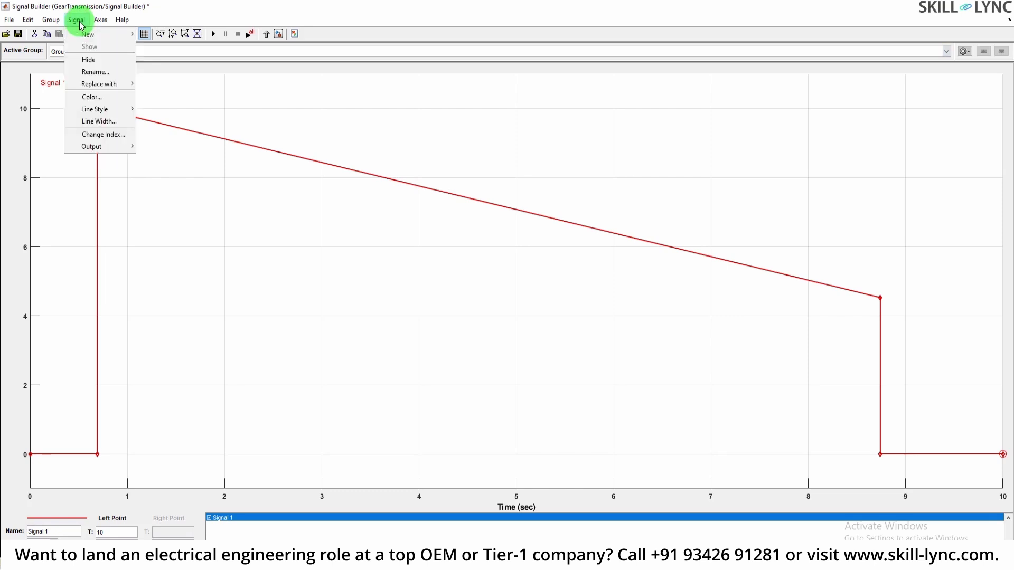
click(77, 21)
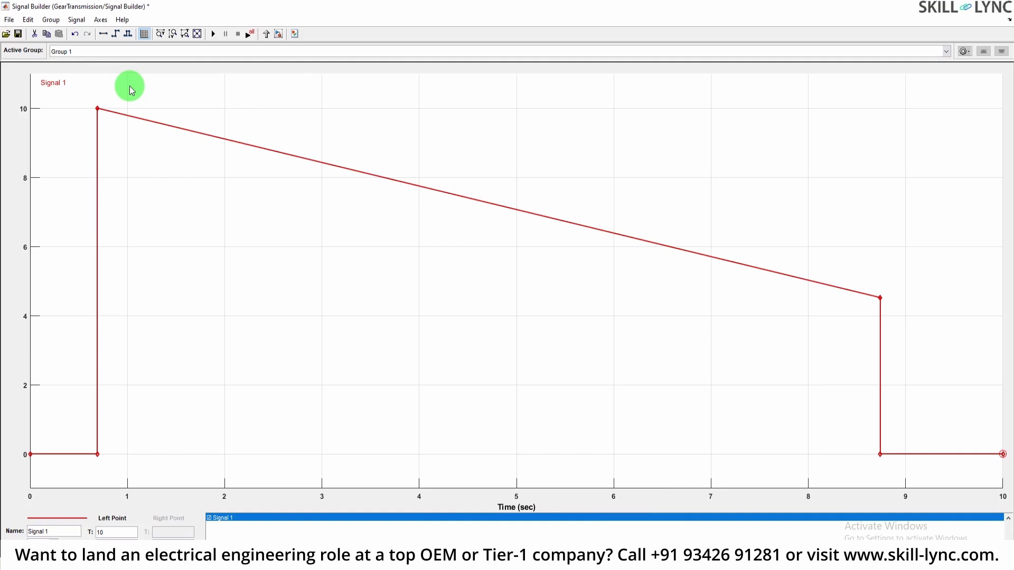
click(76, 20)
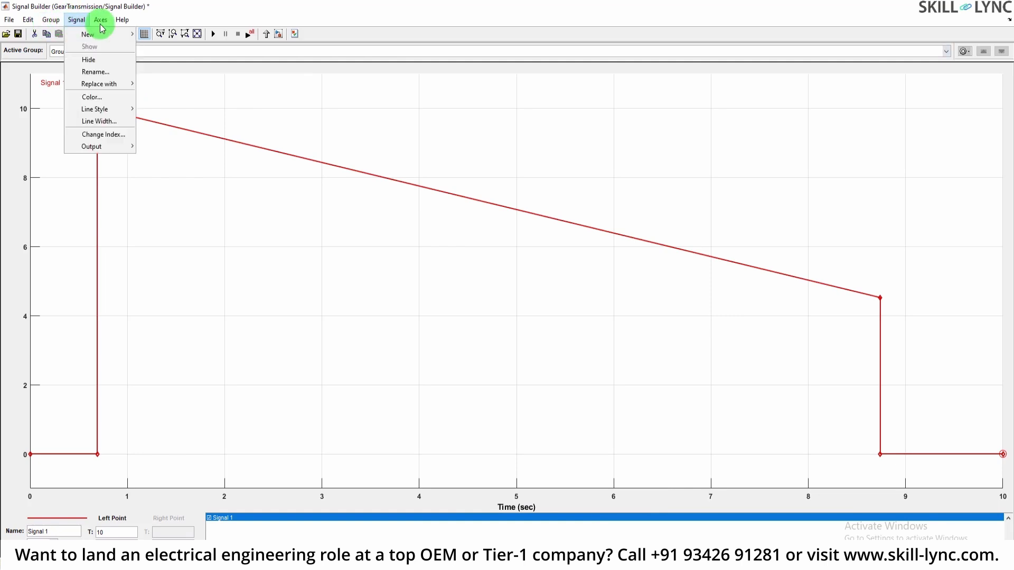
click(102, 21)
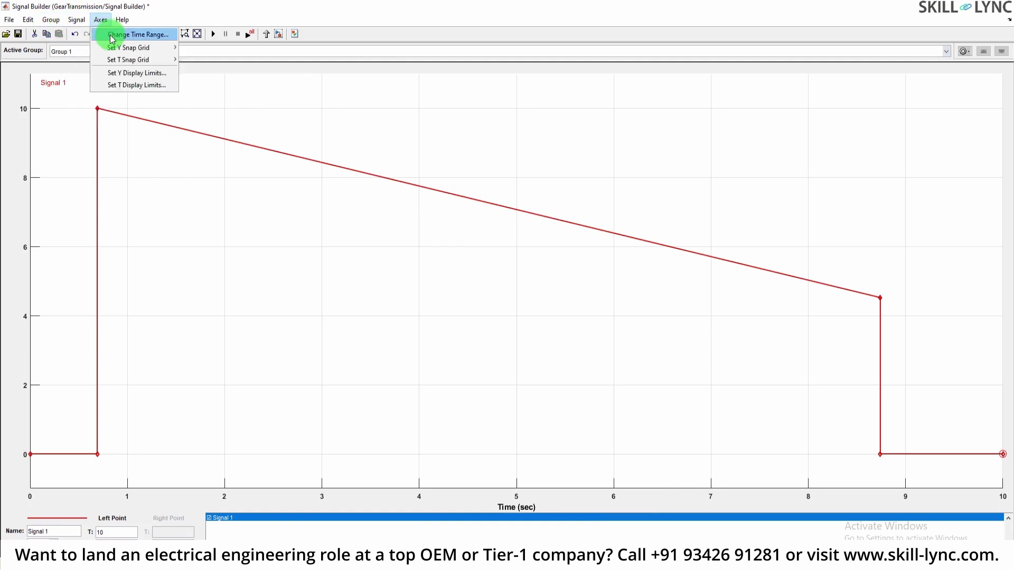
click(113, 36)
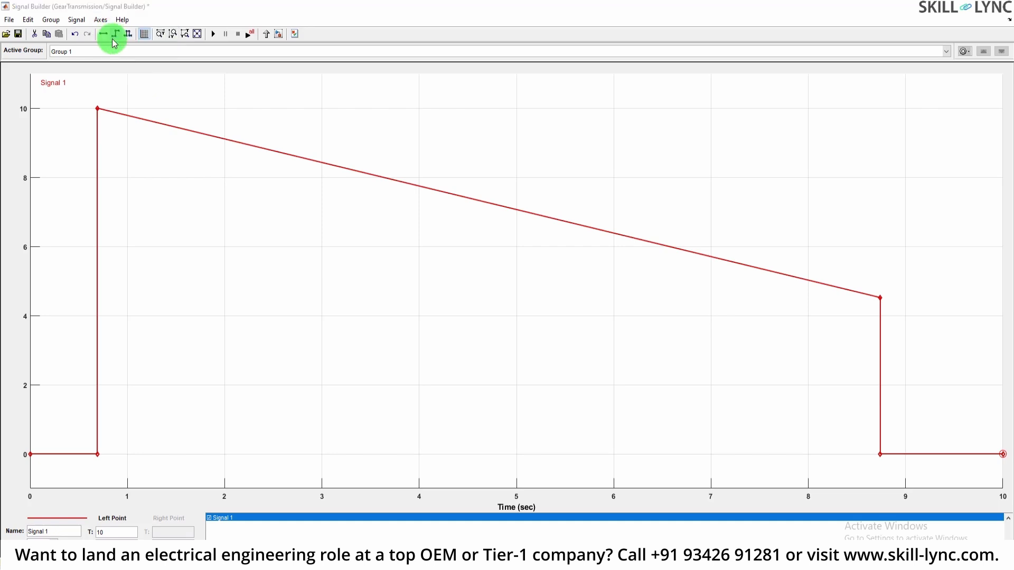
click(168, 57)
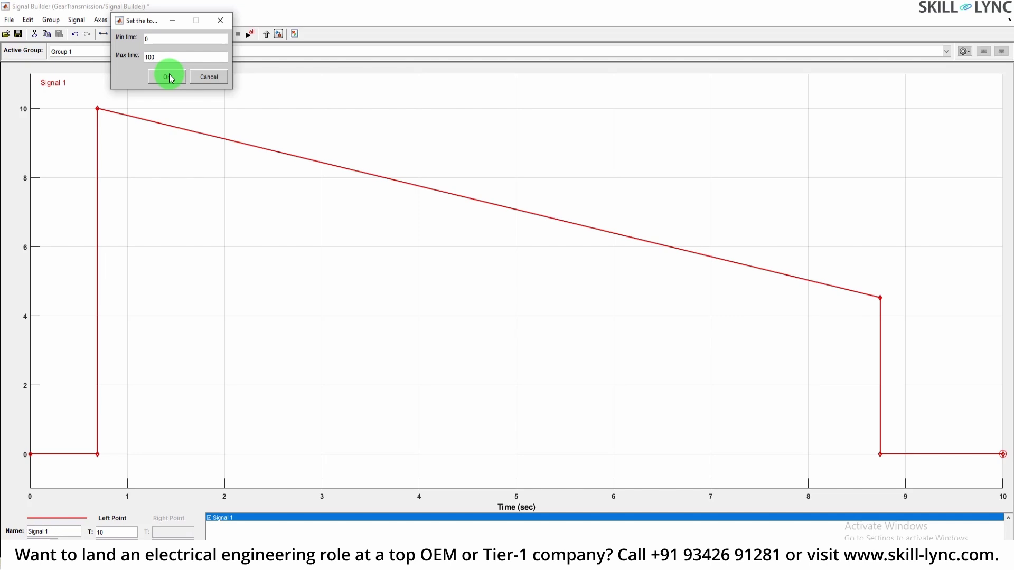
click(167, 77)
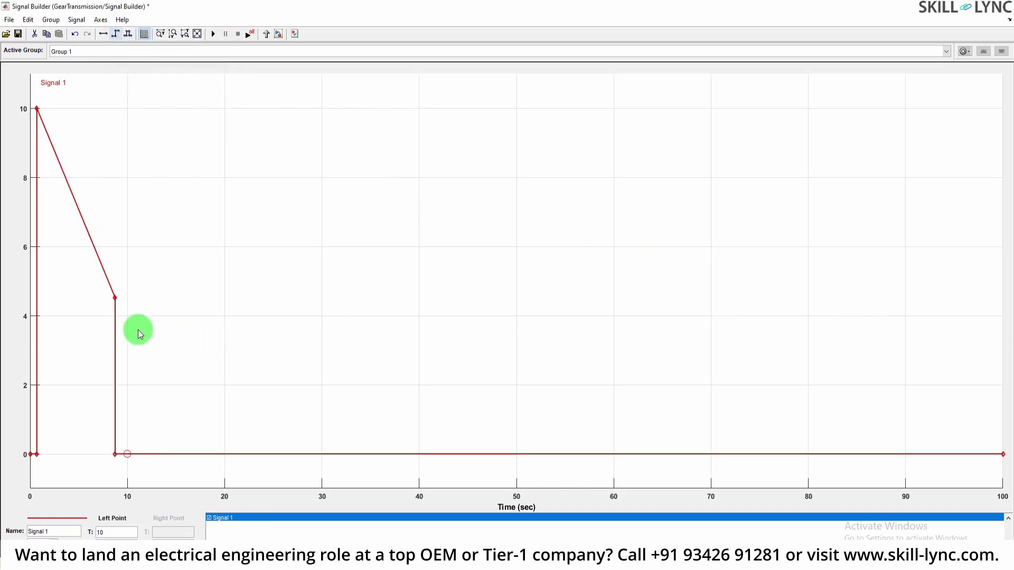
Step: Raise the pulse's second upper corner to about 8.2 and select the lower point of its falling edge
drag(146, 289, 147, 169)
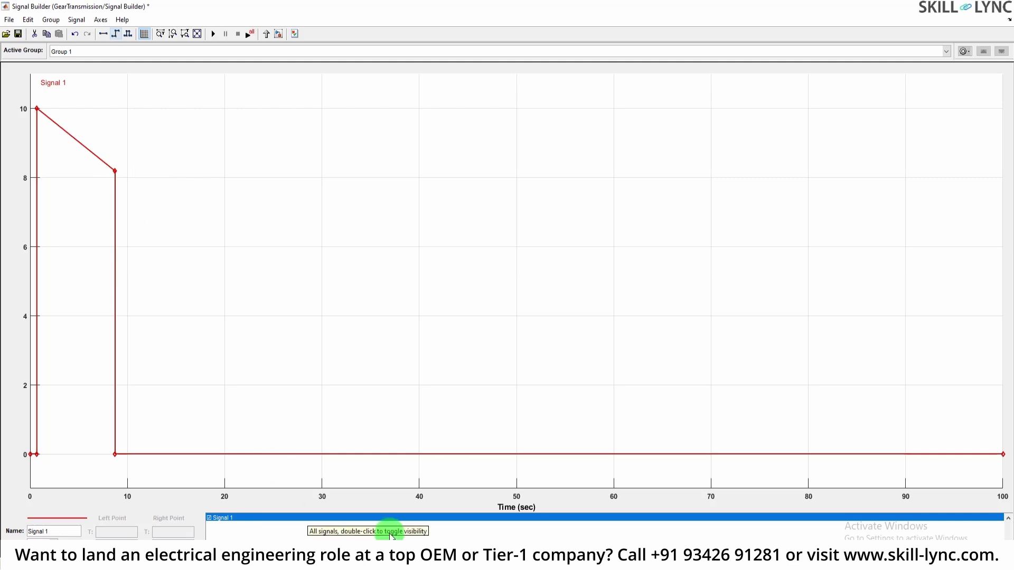
click(308, 453)
click(293, 408)
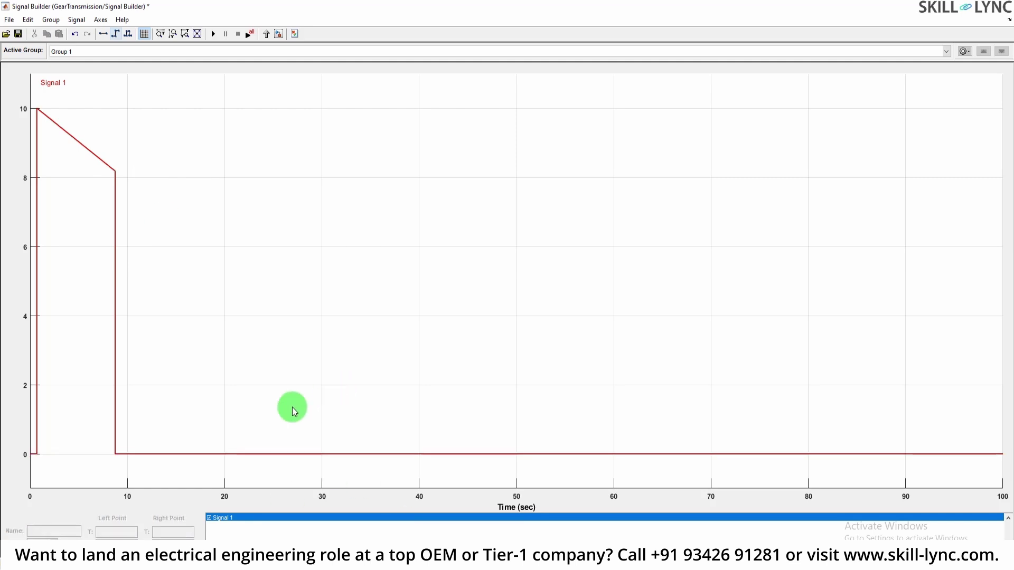
click(113, 454)
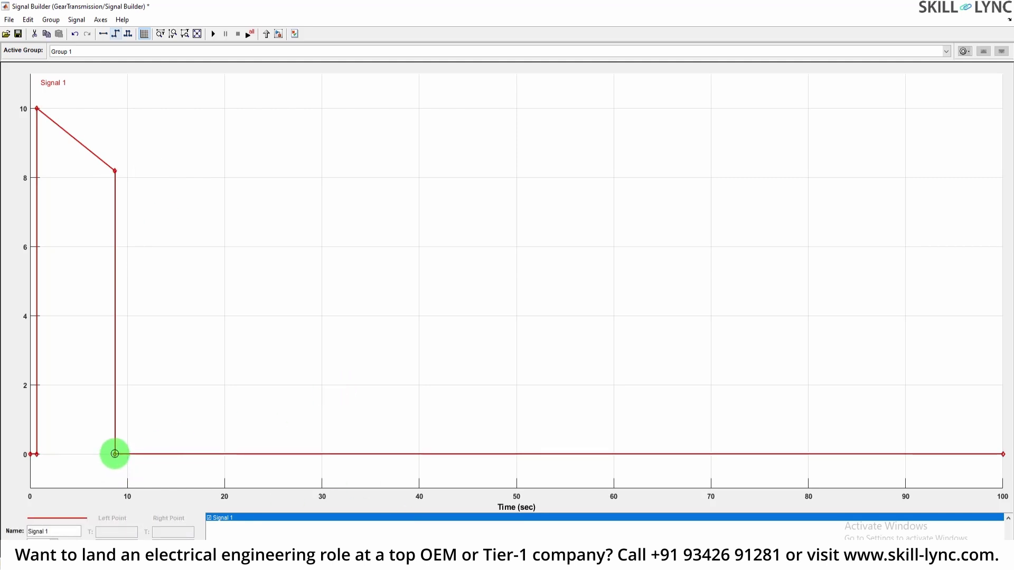
Step: Raise Signal 1's end point at 100 s to 5 and its falling edge's lower point to about 2.1, and save the signal
click(983, 454)
click(1004, 454)
click(115, 533)
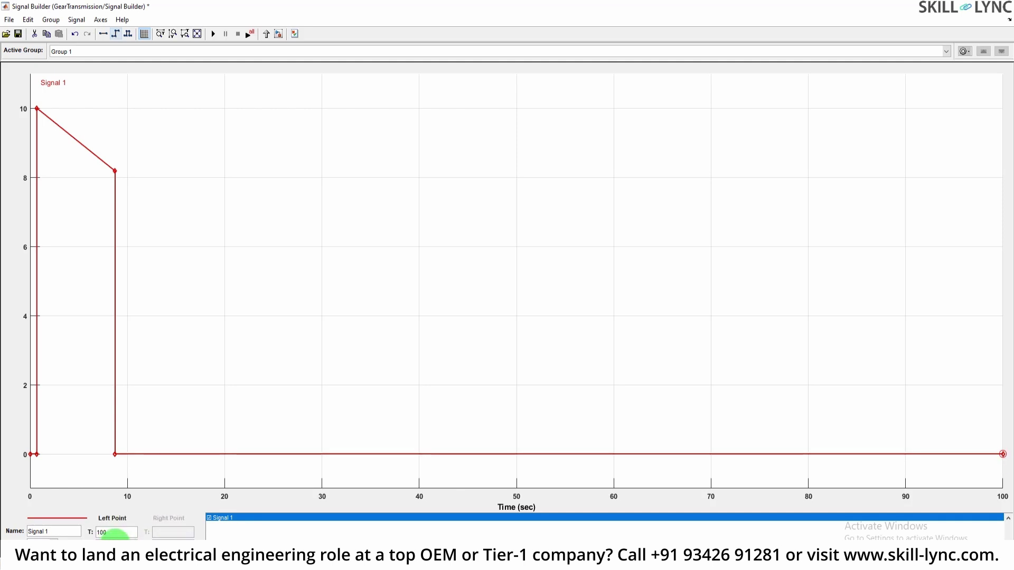
key(Return)
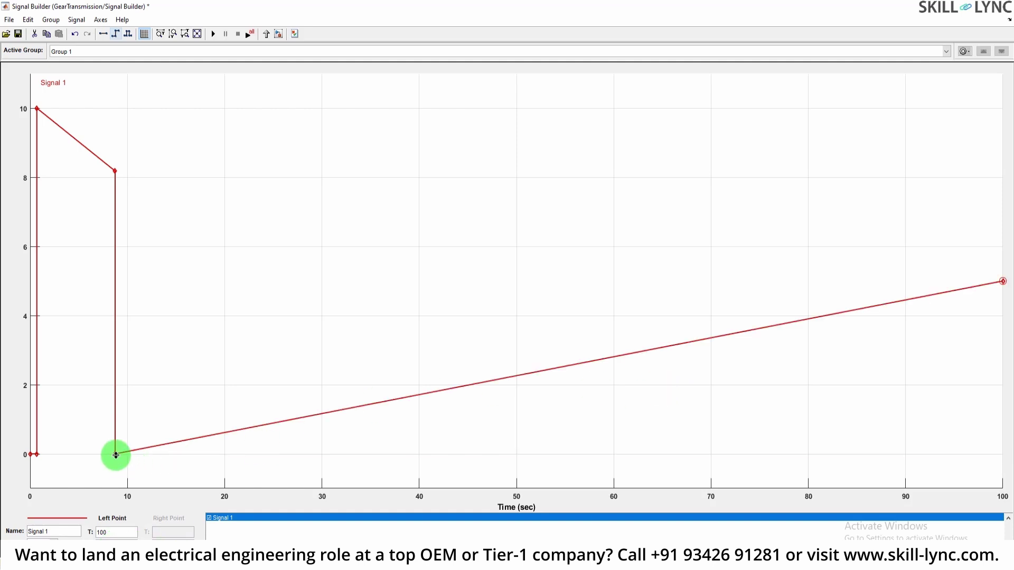
drag(115, 454, 164, 379)
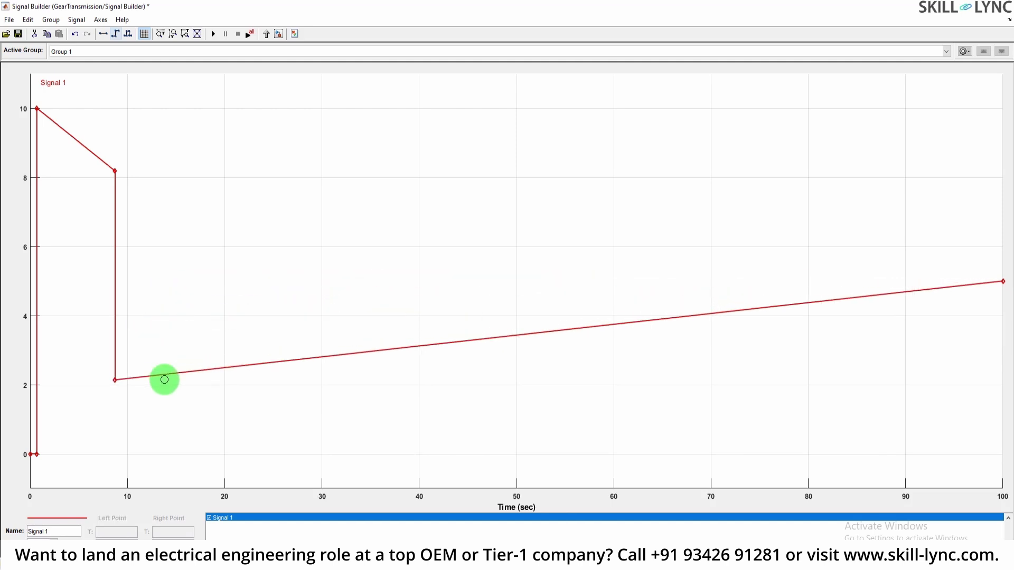
click(20, 37)
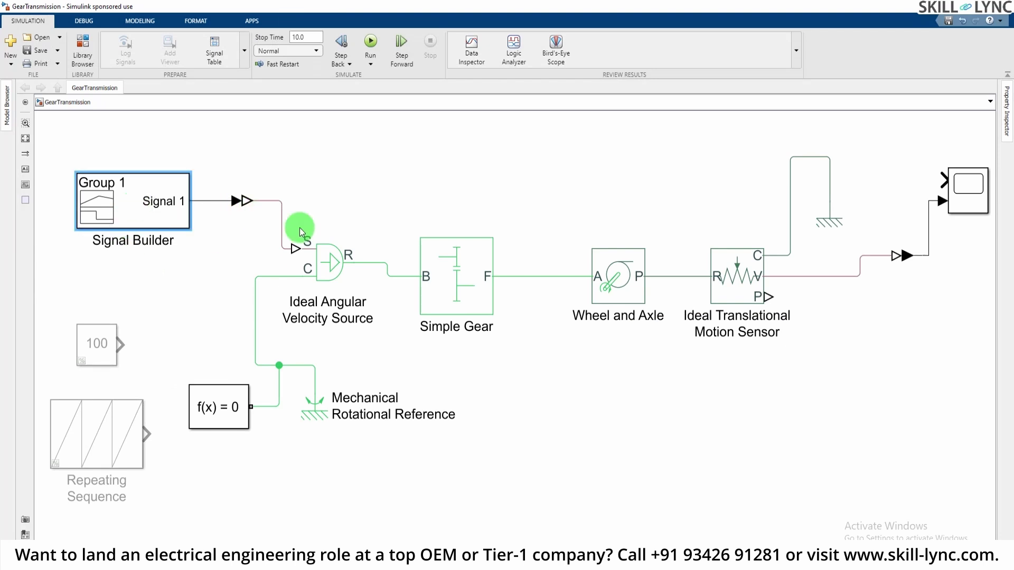
Step: Connect the Signal Builder output to the Scope's free input with a branch line and run the simulation
click(972, 194)
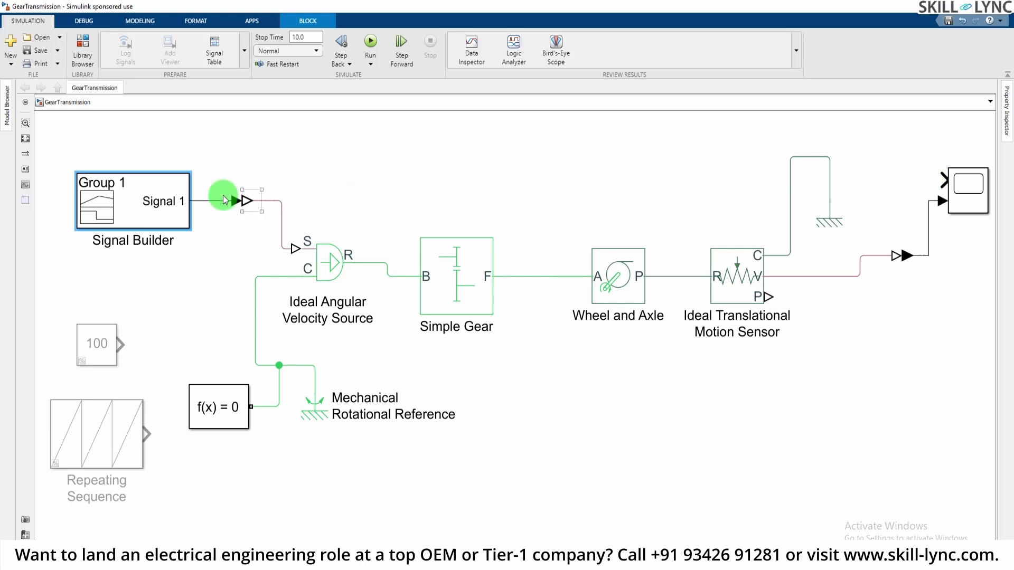
drag(943, 182, 207, 198)
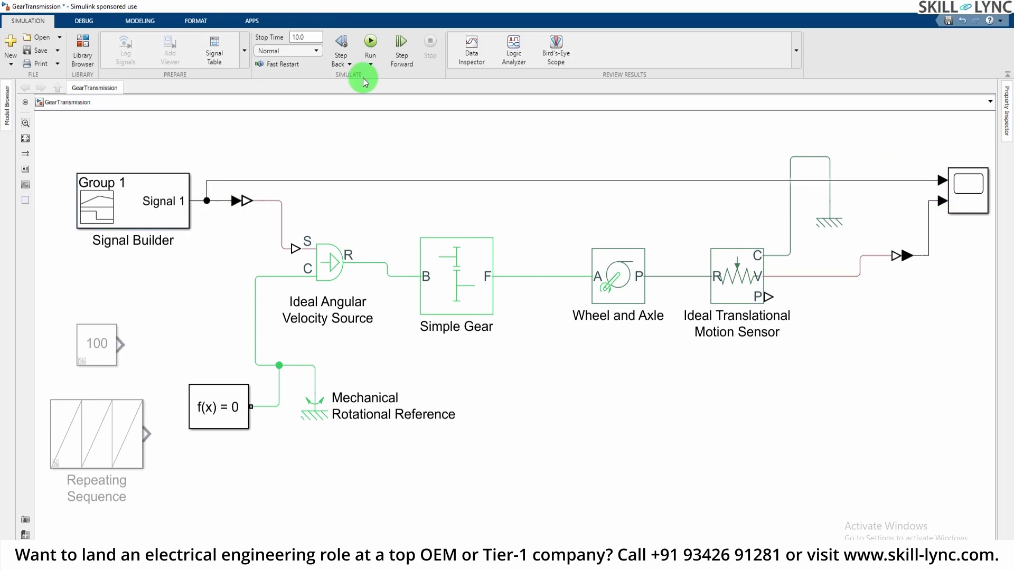
click(371, 42)
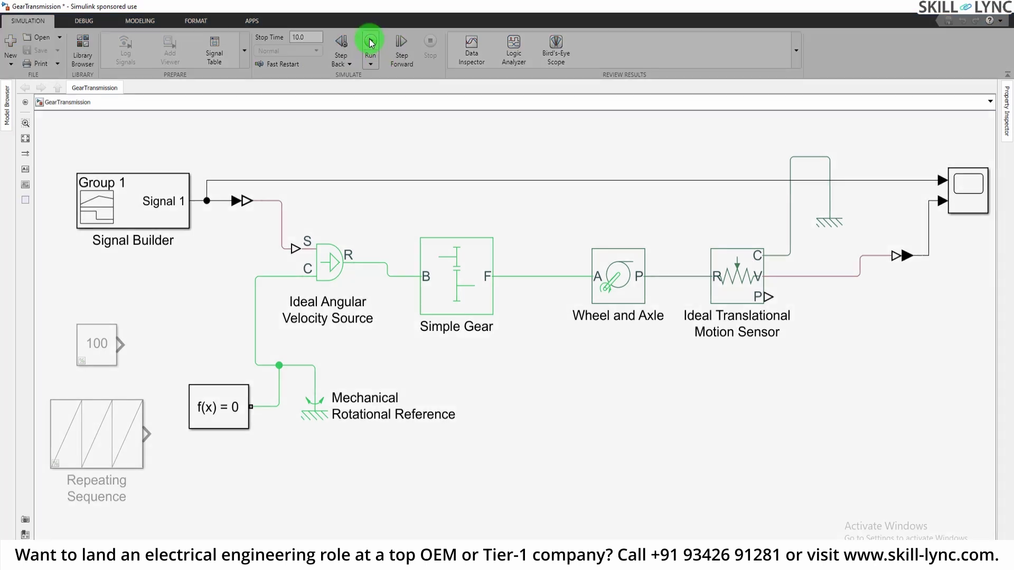
click(452, 202)
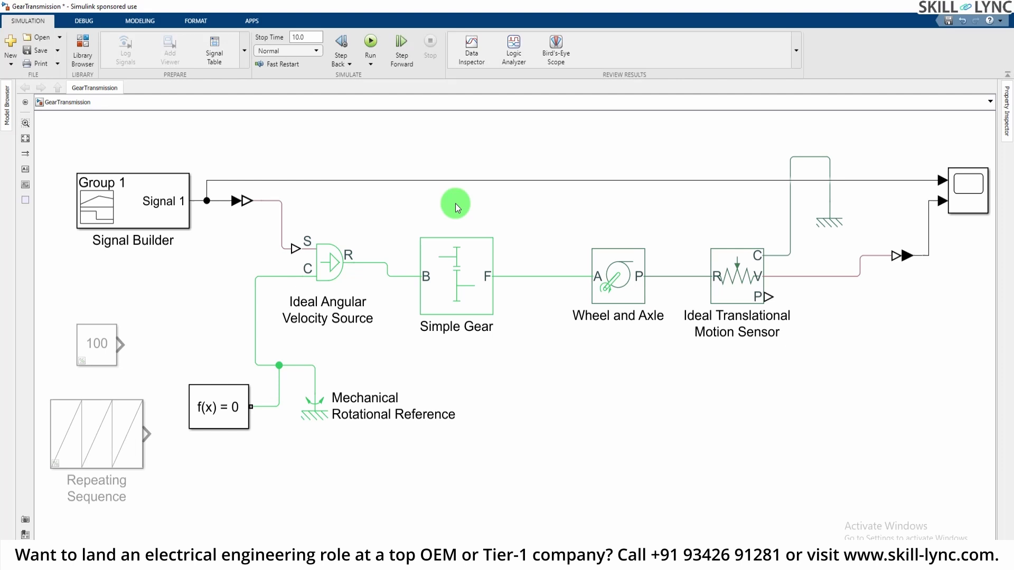
Step: Reopen the Signal Builder to check the time at which Signal 1 ends, and close it
drag(241, 11, 360, 92)
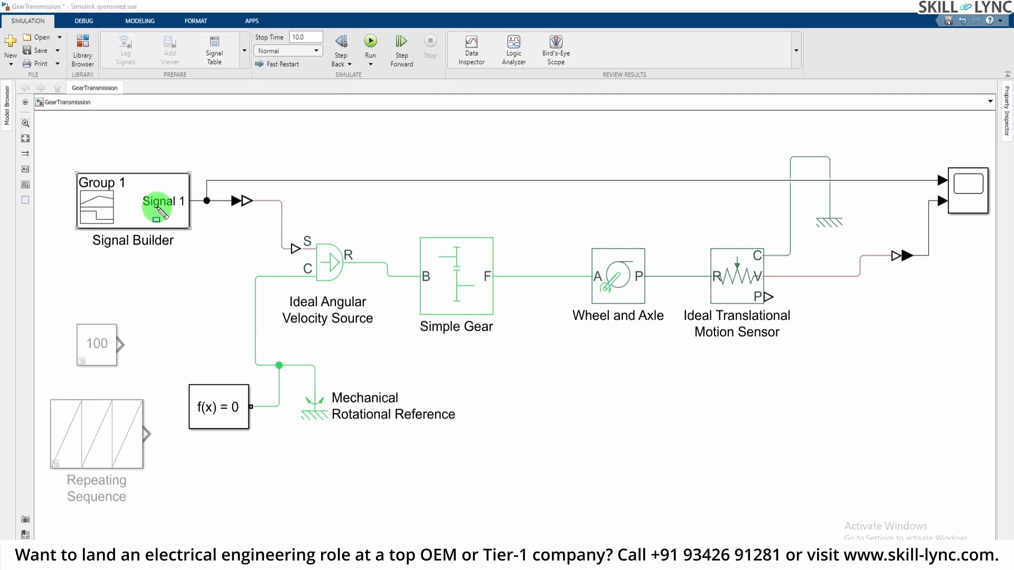
click(160, 210)
double_click(159, 211)
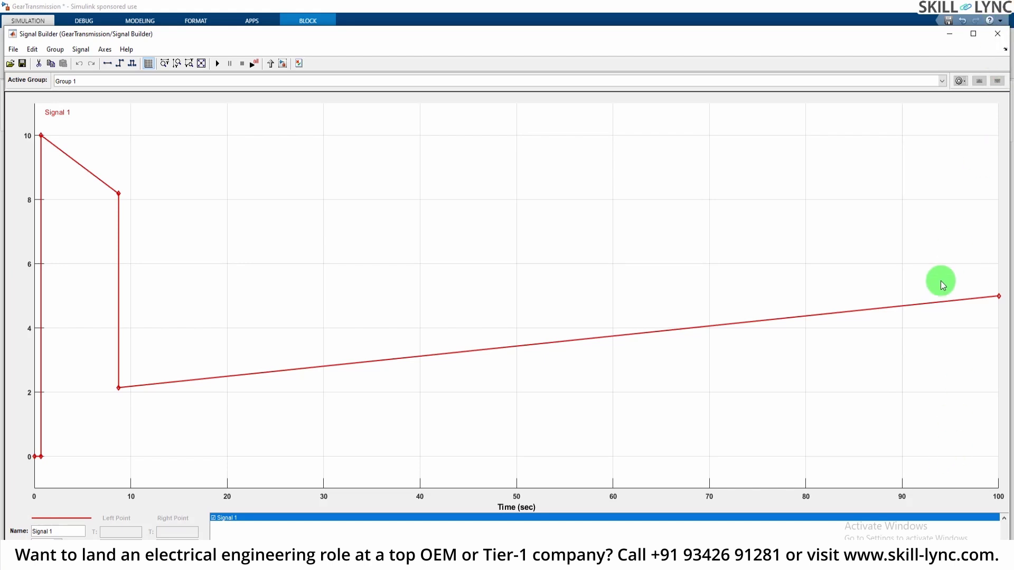
drag(956, 474, 1010, 506)
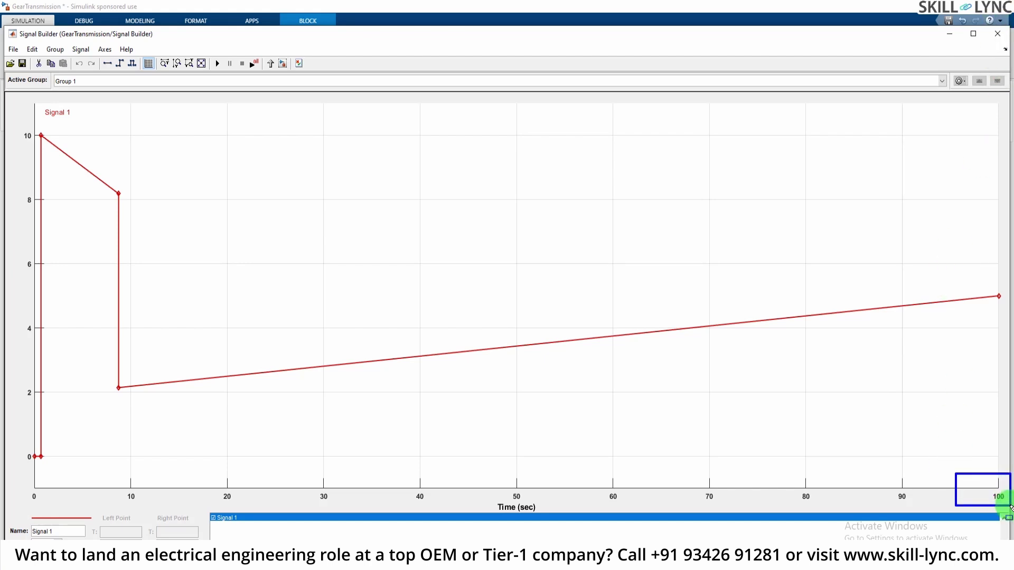
key(Escape)
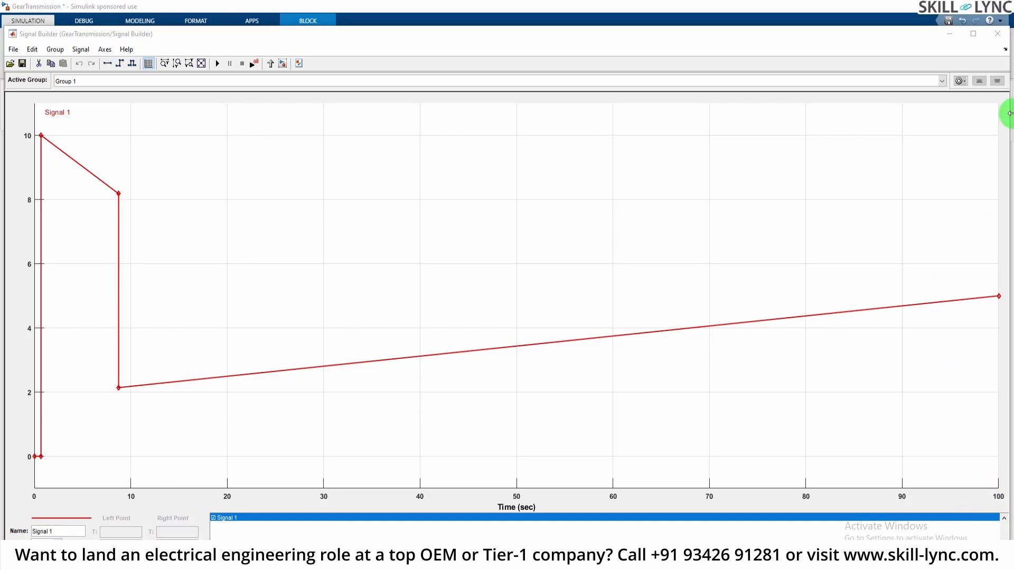
click(997, 34)
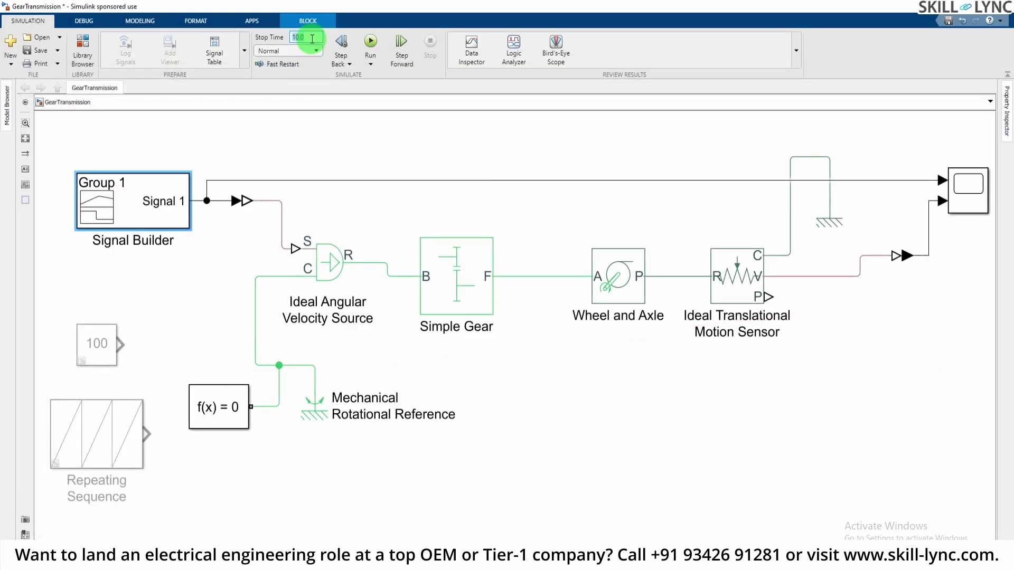
Step: Set the simulation stop time to 100 and run the model
text(100)
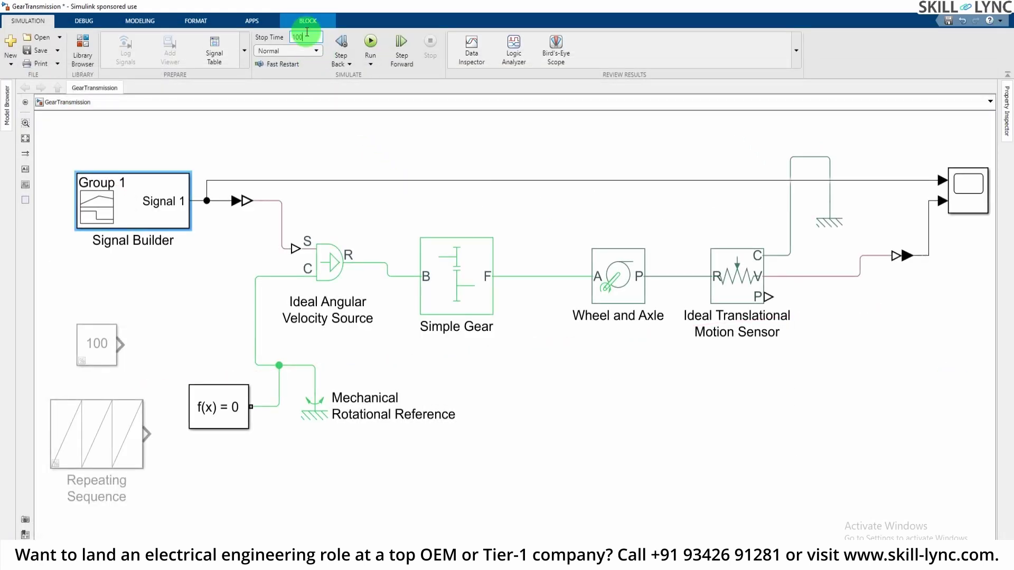
click(342, 154)
click(370, 38)
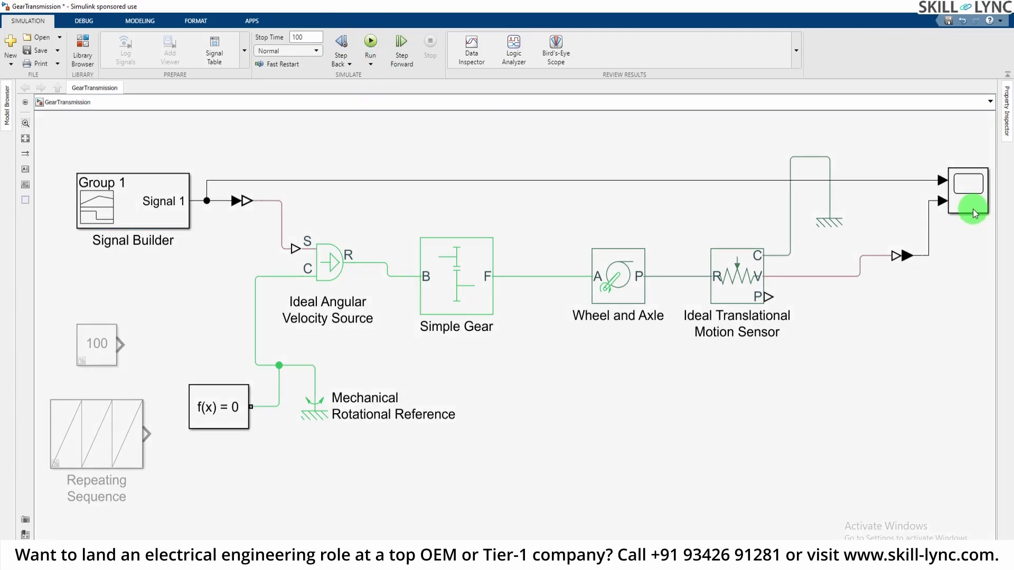
Step: Compare the Signal Builder input with the PS-Simulink Converter output in the Scope, and close it
click(968, 187)
double_click(967, 187)
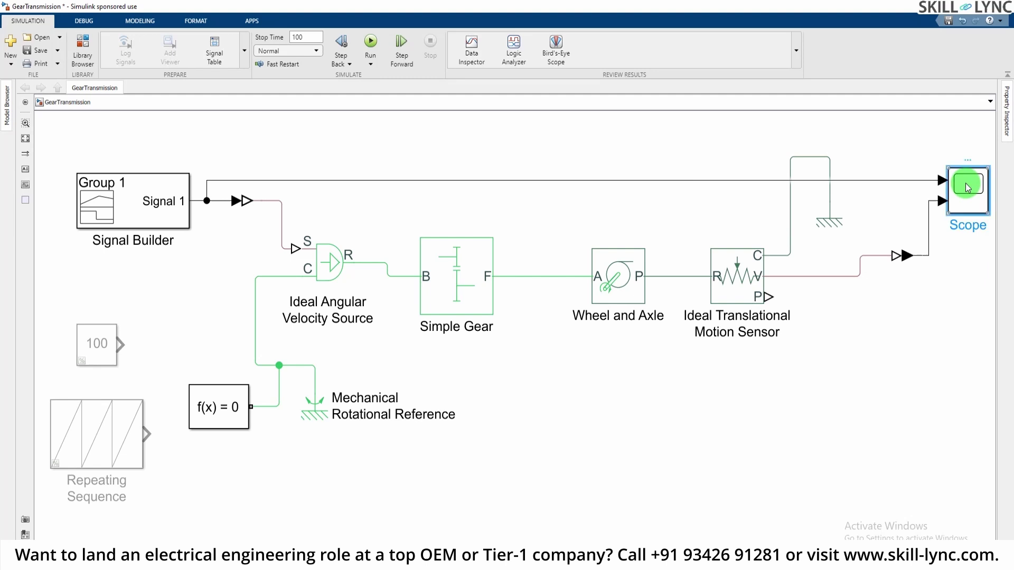
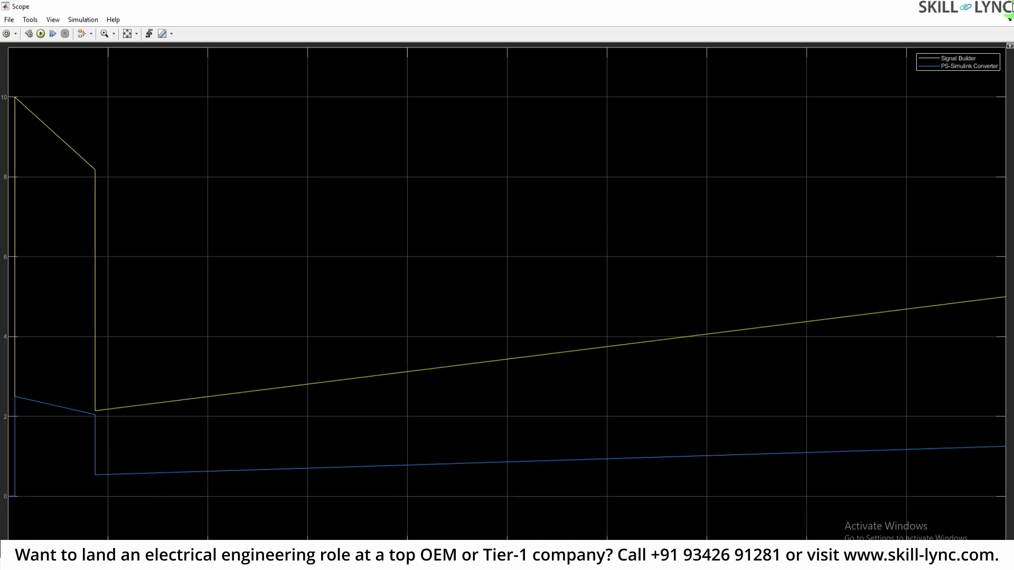
click(1007, 8)
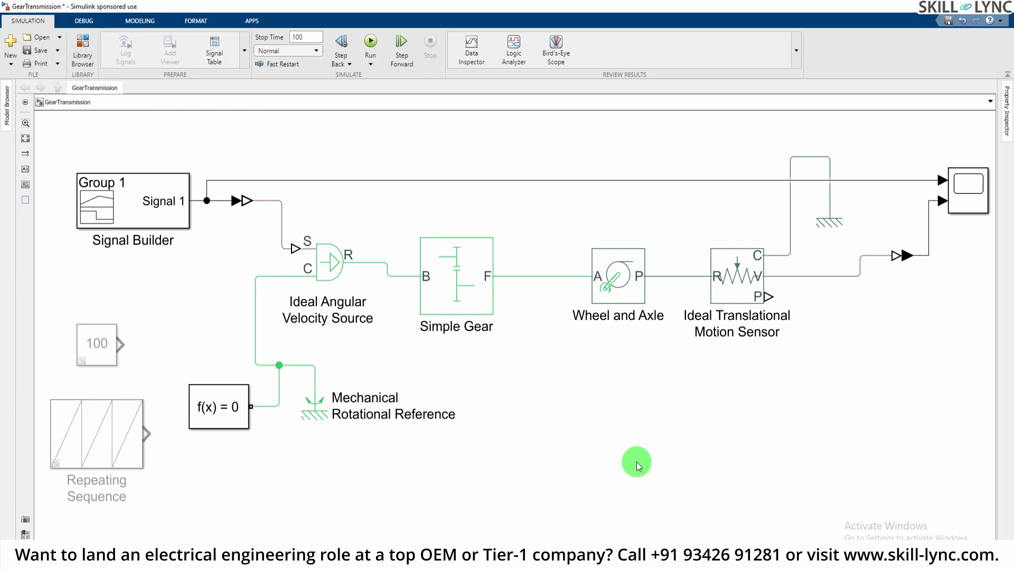
drag(45, 271, 155, 499)
click(217, 506)
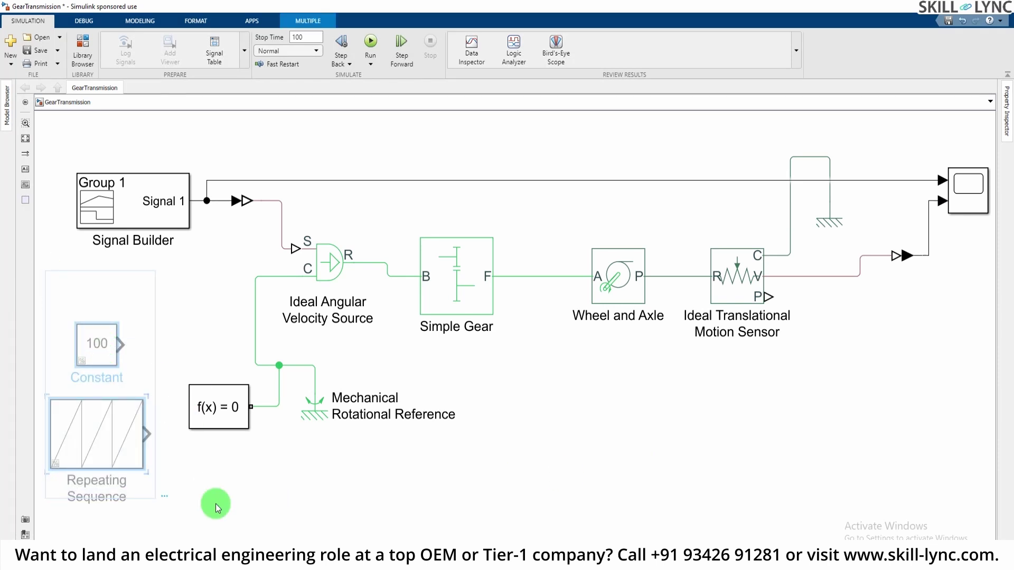
click(267, 505)
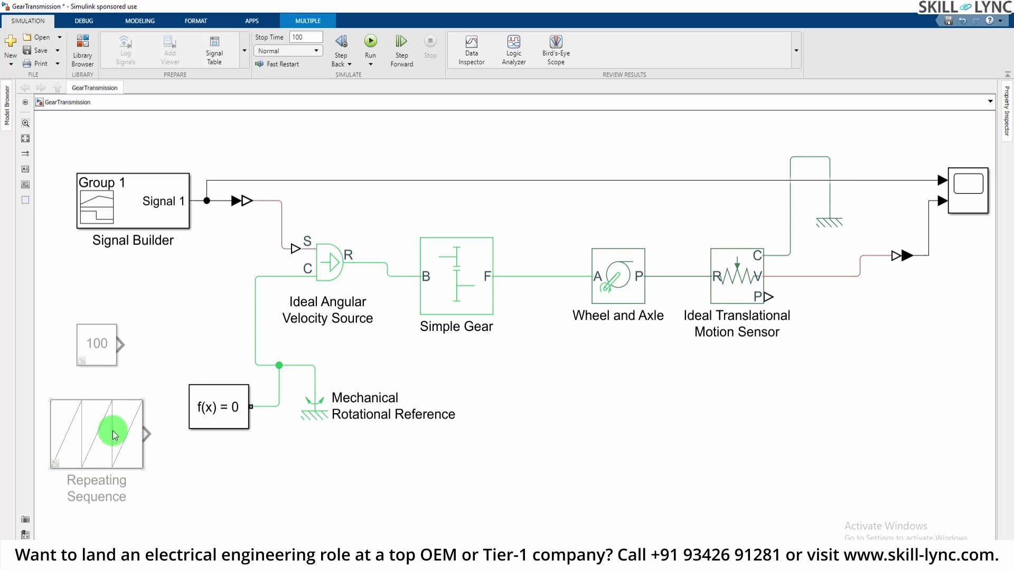
click(103, 409)
click(104, 349)
click(118, 202)
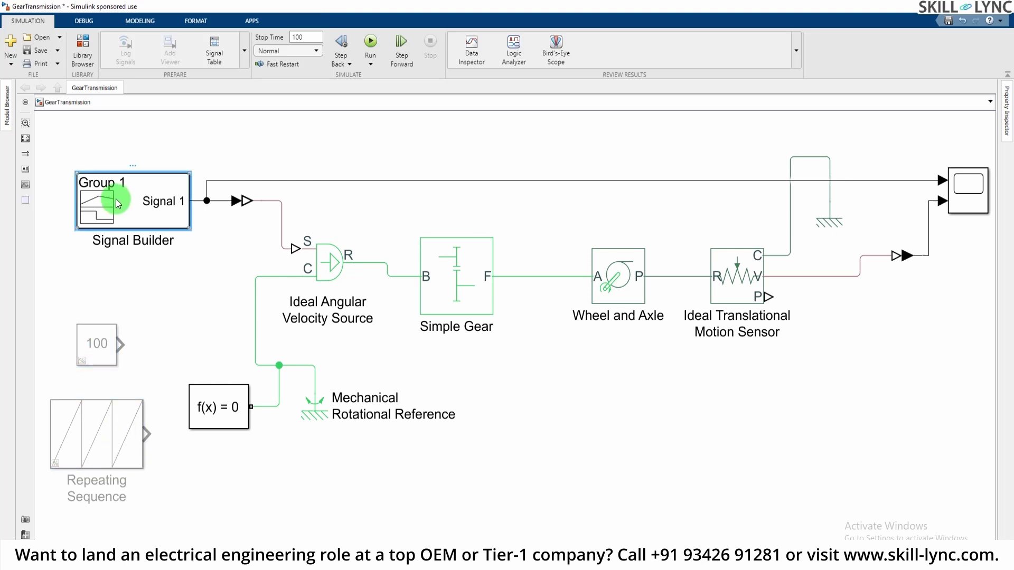
click(173, 306)
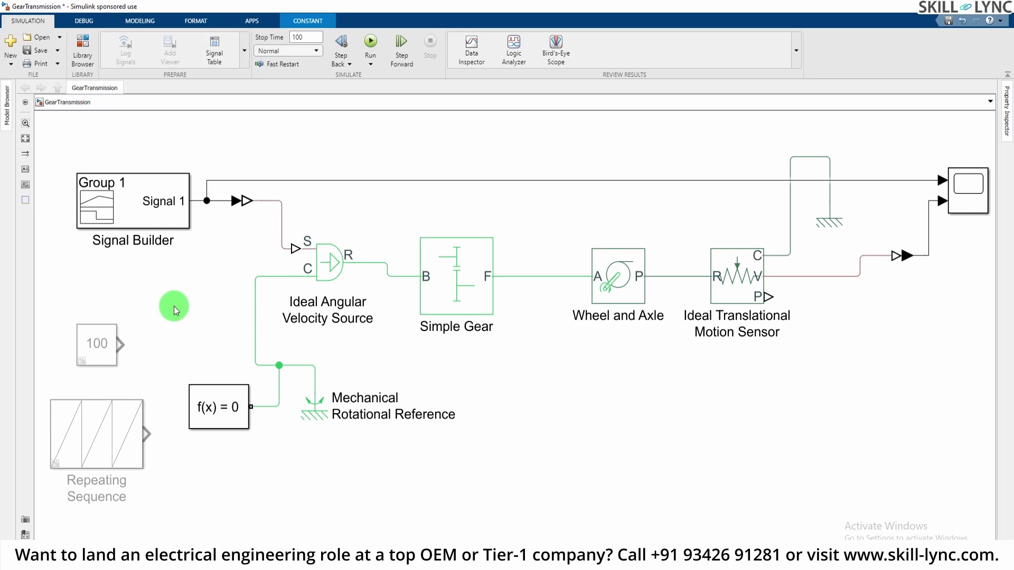
click(159, 203)
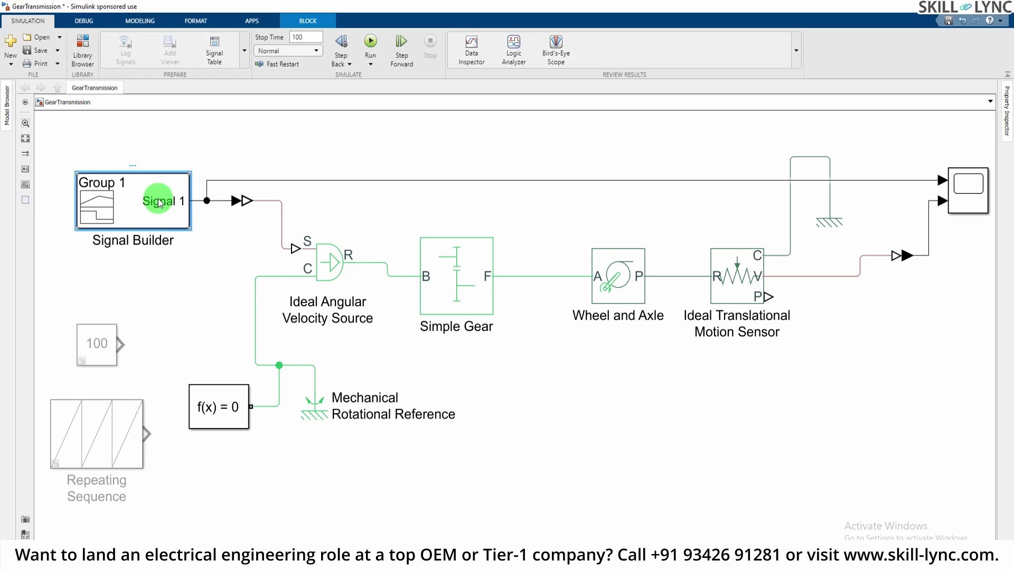
Step: Shift the Signal Builder block slightly to the left and delete its output connection to the converter and Scope
drag(159, 202, 146, 201)
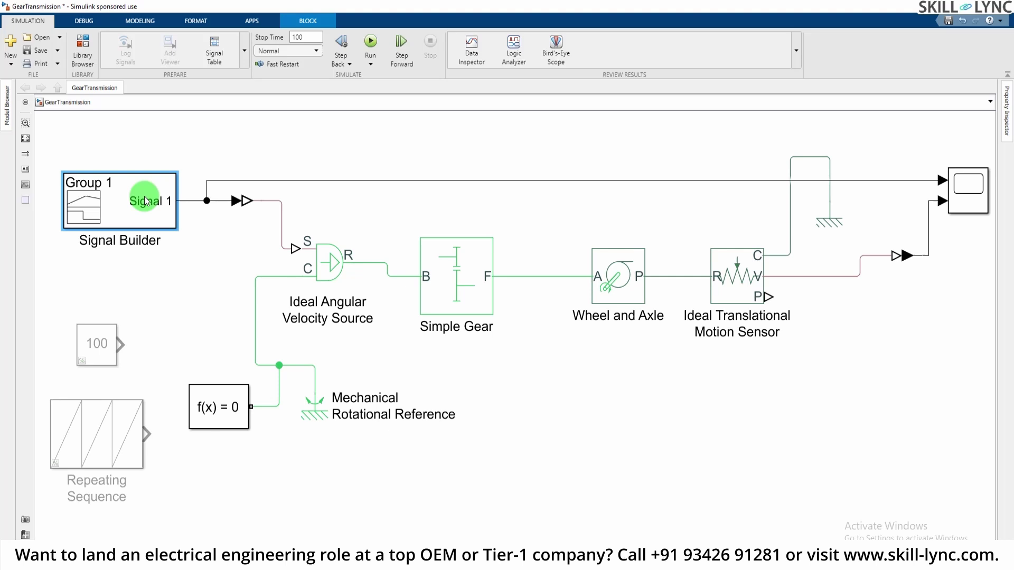
click(168, 204)
click(185, 200)
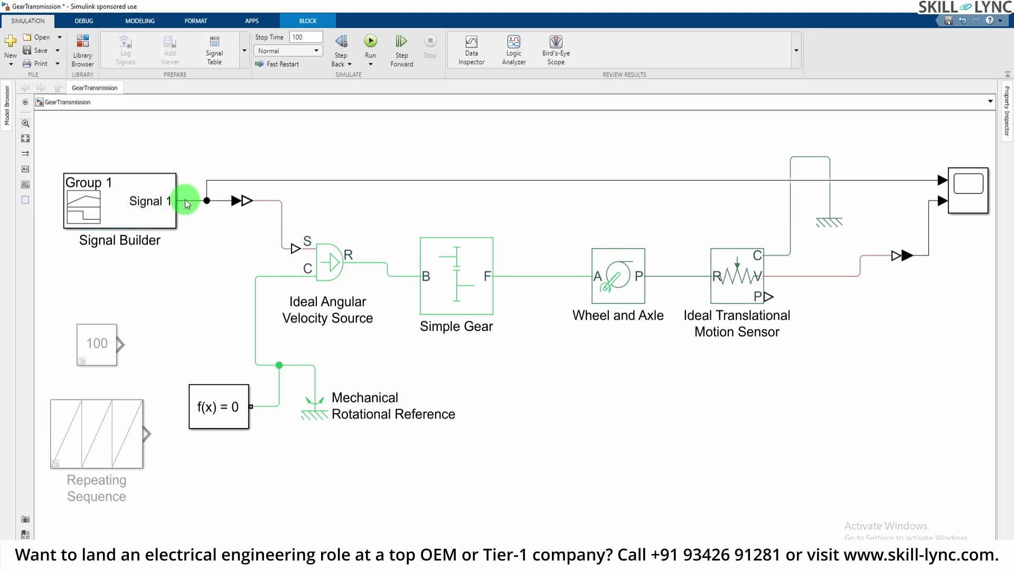
key(Delete)
Step: Comment out the Signal Builder block and move it below the f(x) = 0 solver block
click(141, 200)
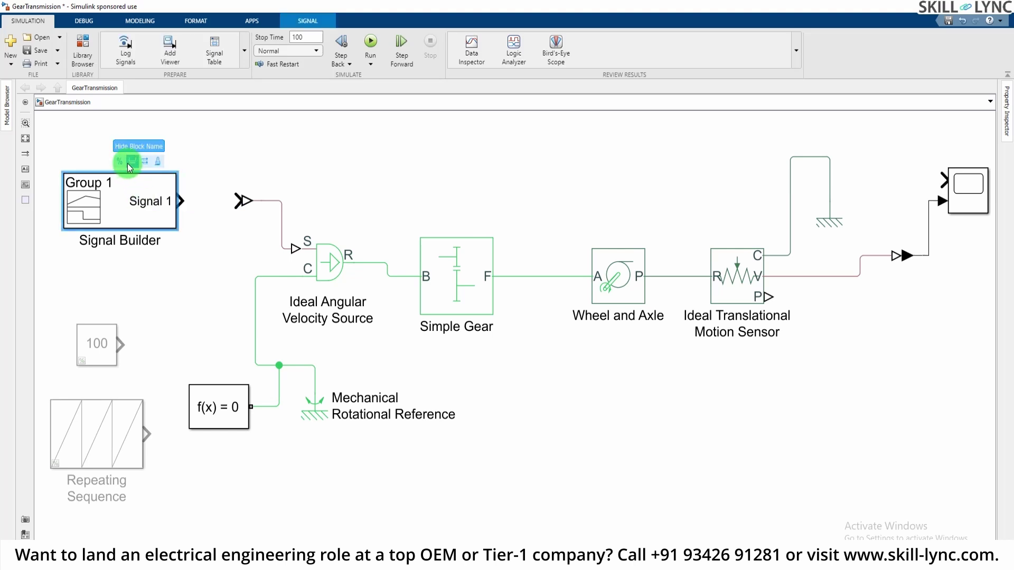
click(128, 163)
click(129, 161)
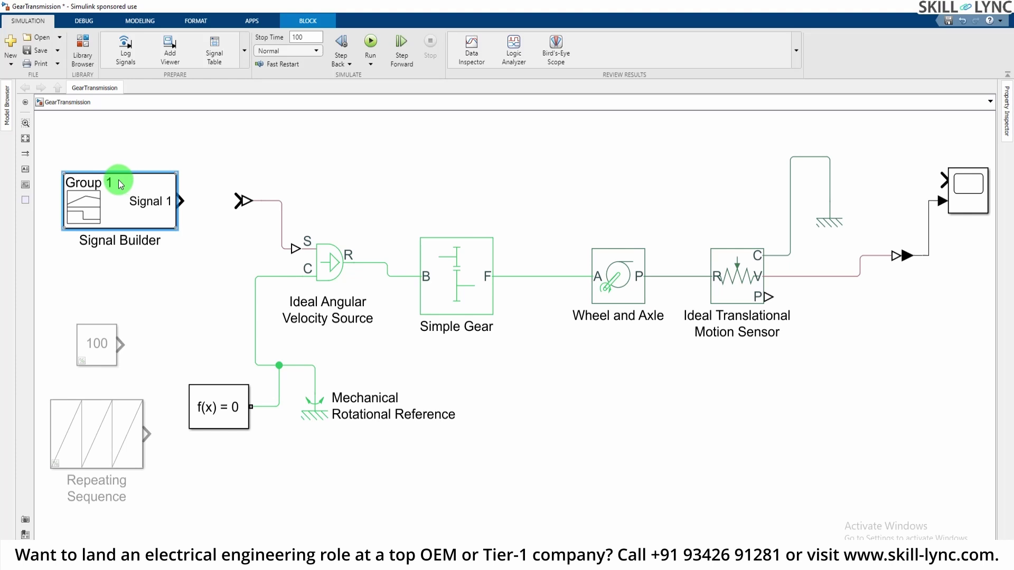
click(119, 165)
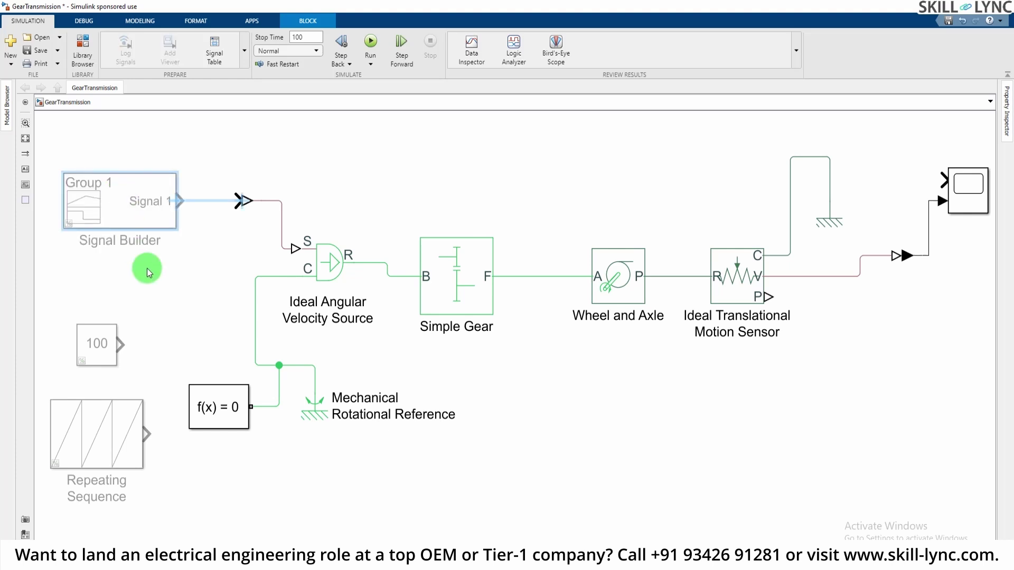
drag(127, 193, 252, 481)
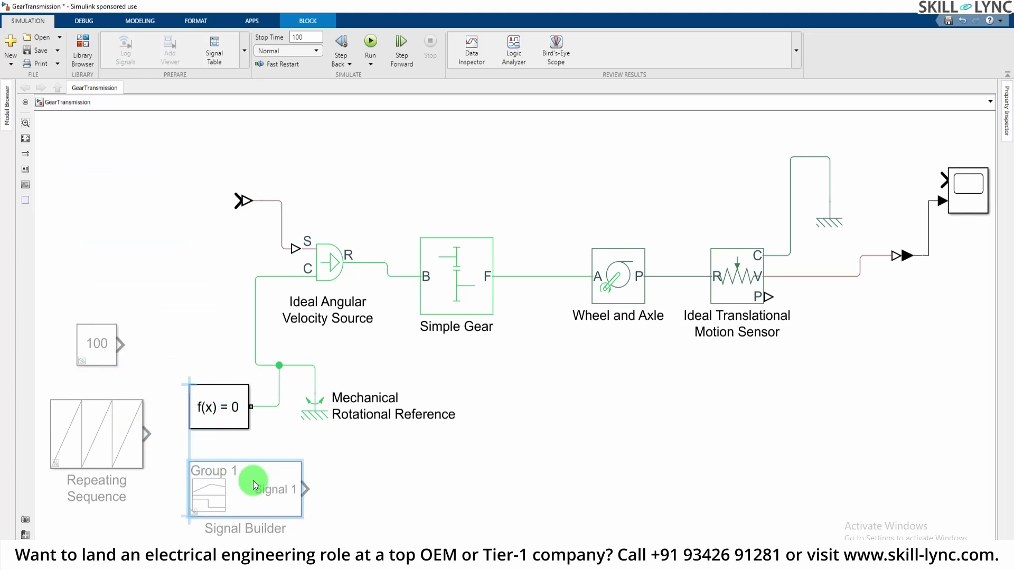
click(328, 476)
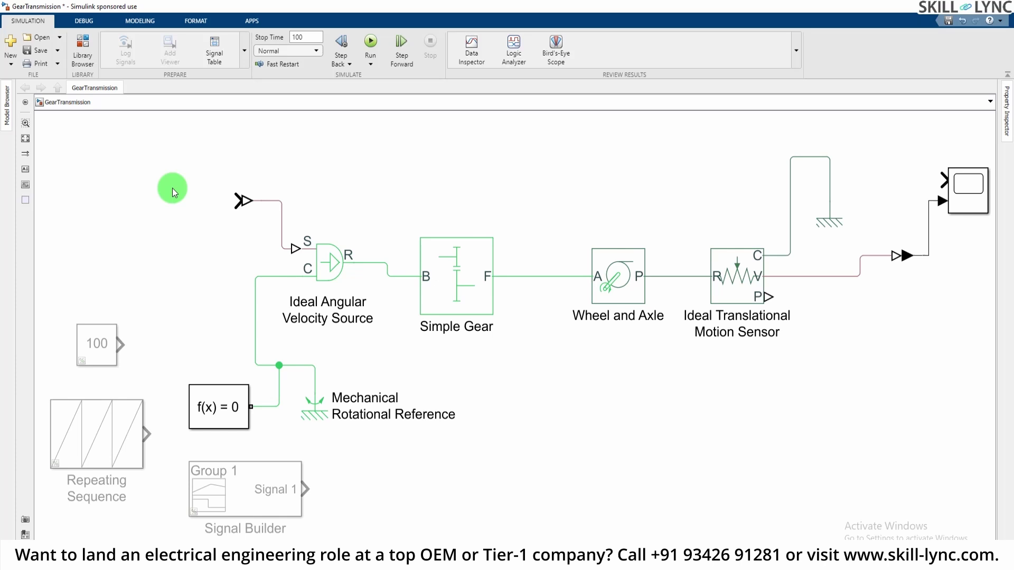
Step: Set the simulation stop time to inf
double_click(298, 40)
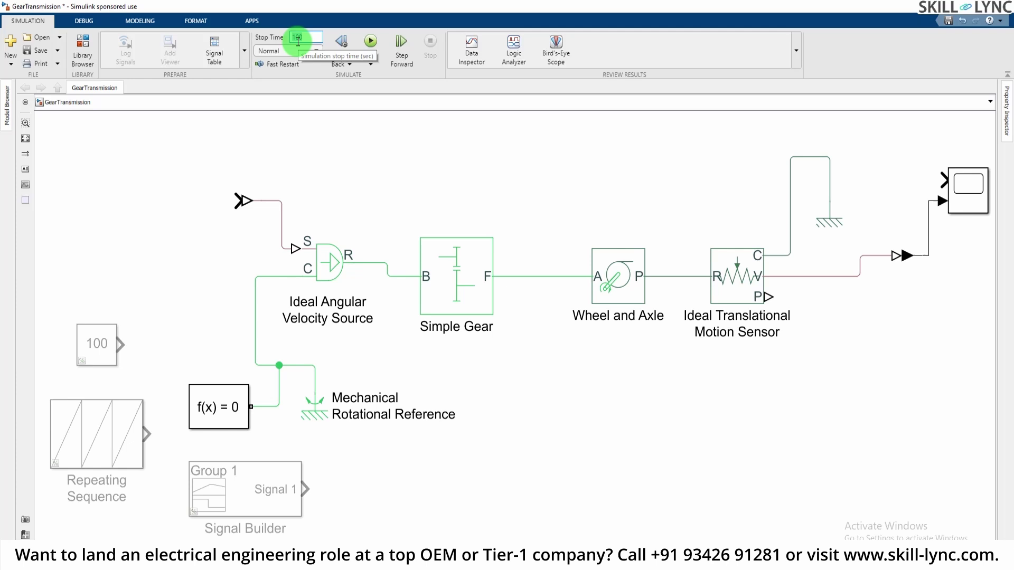
text(inf)
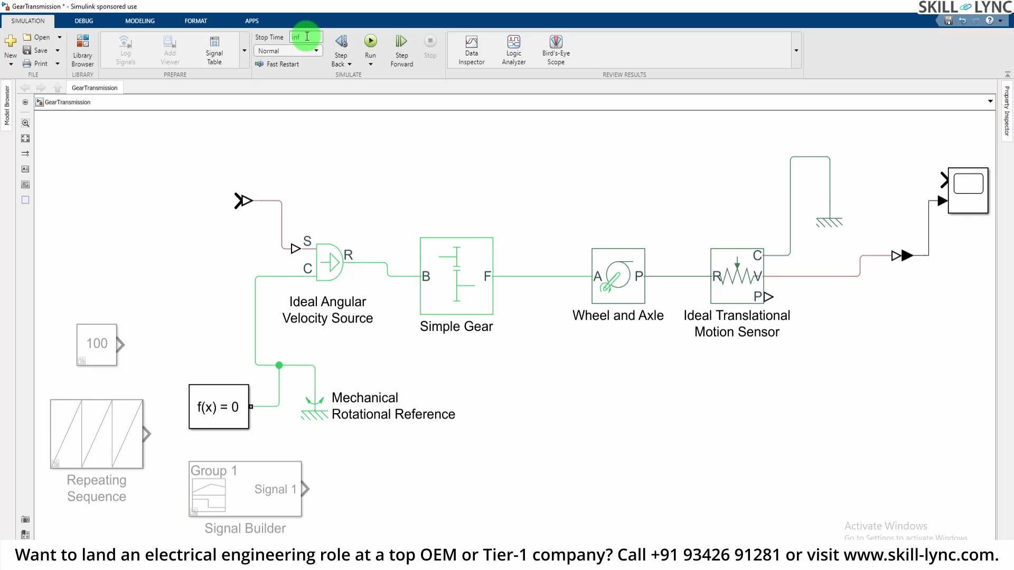
Step: Add a Slider block to the empty area left of the Simulink-PS Converter
double_click(126, 161)
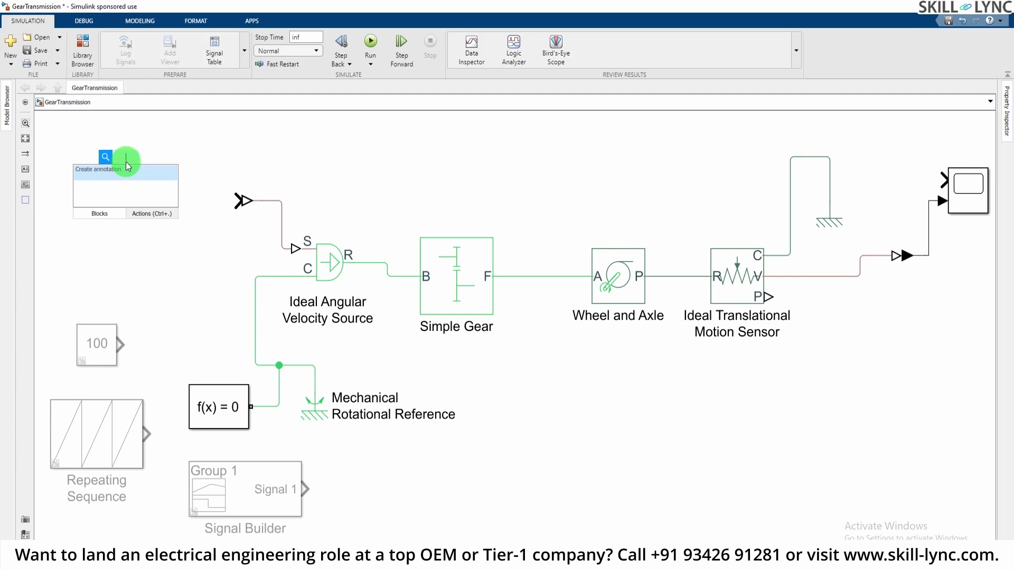
text(sl)
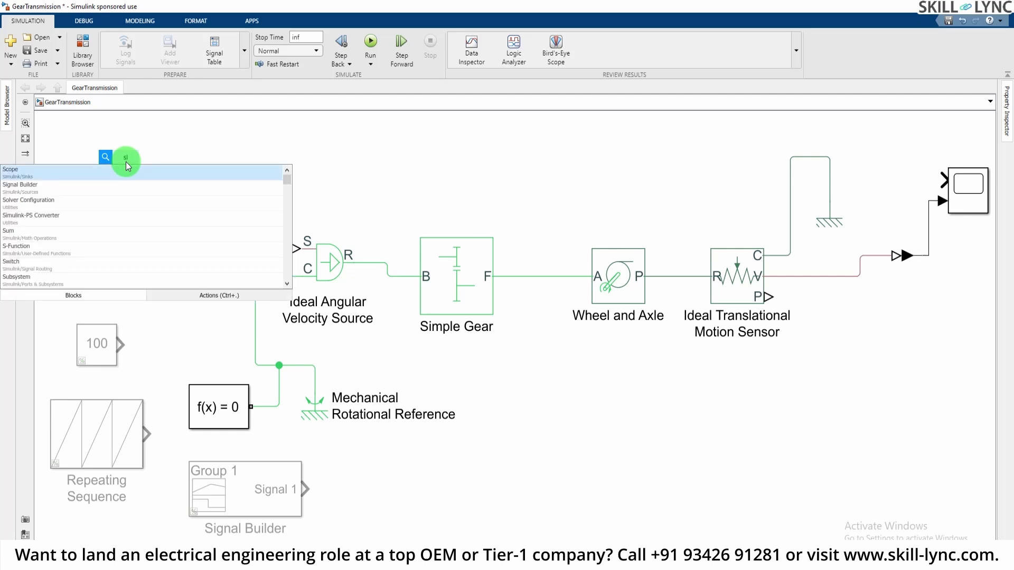
text(ider)
key(Return)
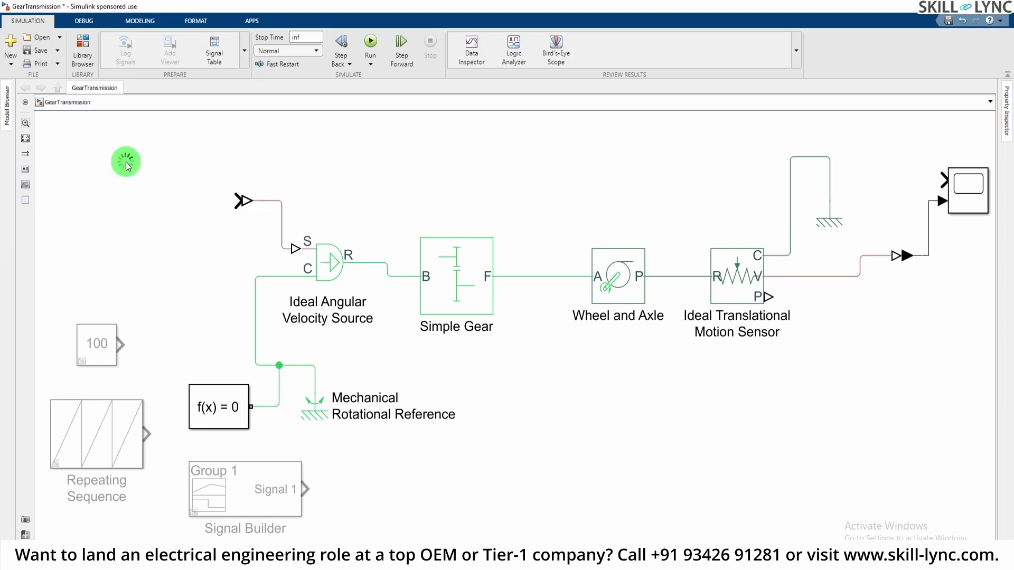
Step: Connect the Slider Gain output to the Simulink-PS Converter input and move the block level with the converter
drag(148, 160, 239, 198)
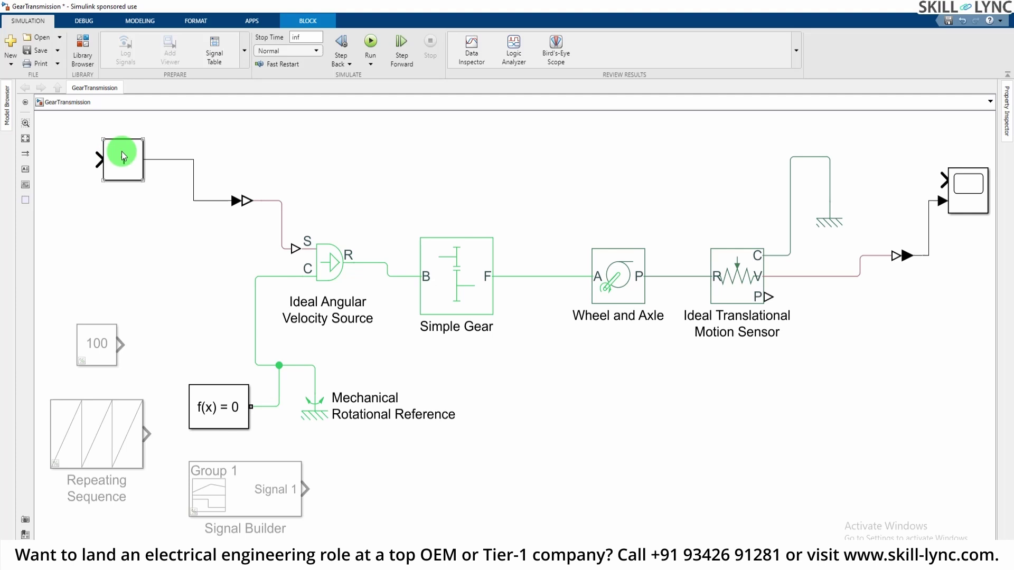
drag(122, 151, 157, 199)
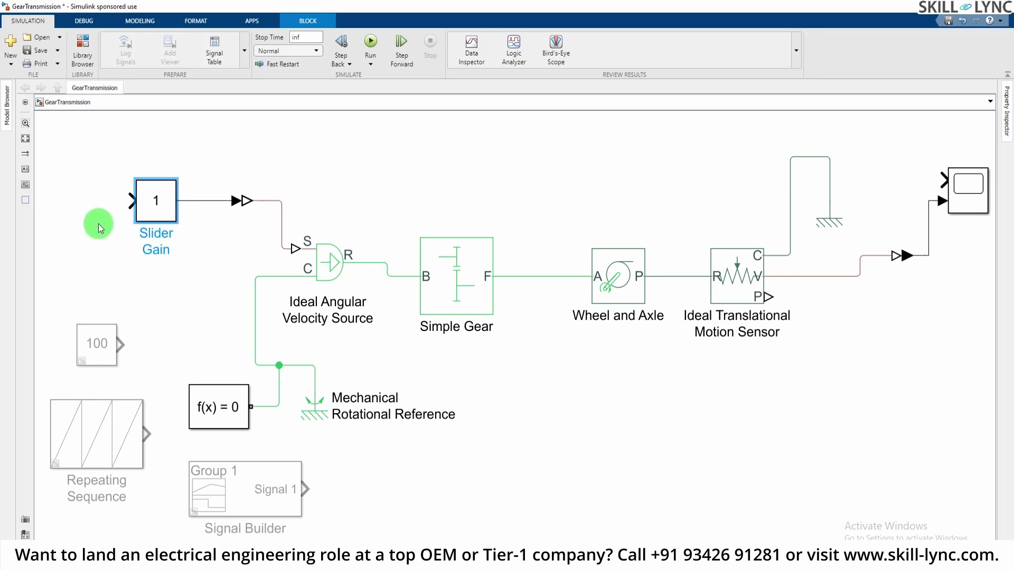
Step: Set the Slider Gain block's High limit to 2000 and check the new slider range in its parameters
double_click(158, 198)
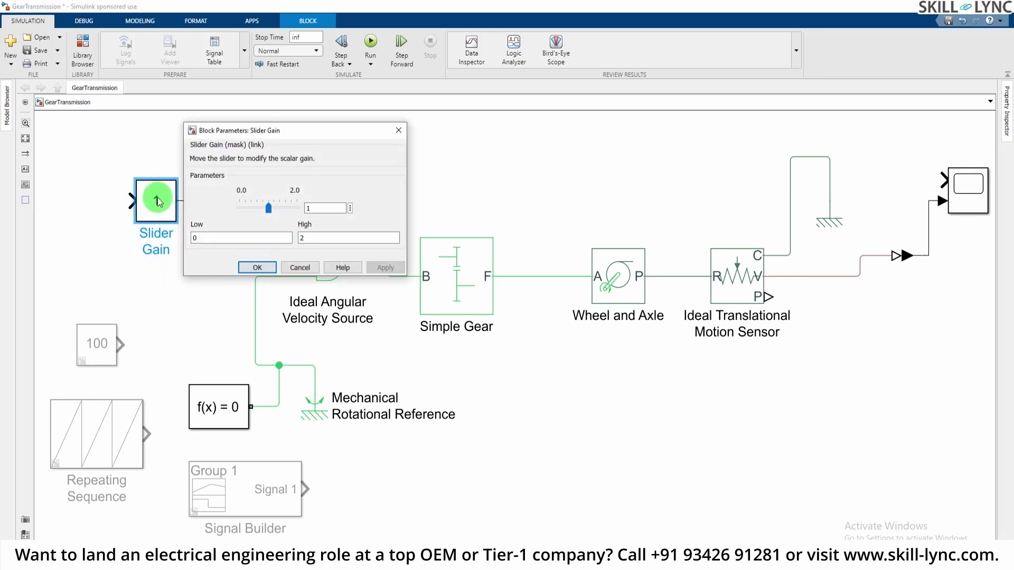
double_click(229, 237)
double_click(336, 238)
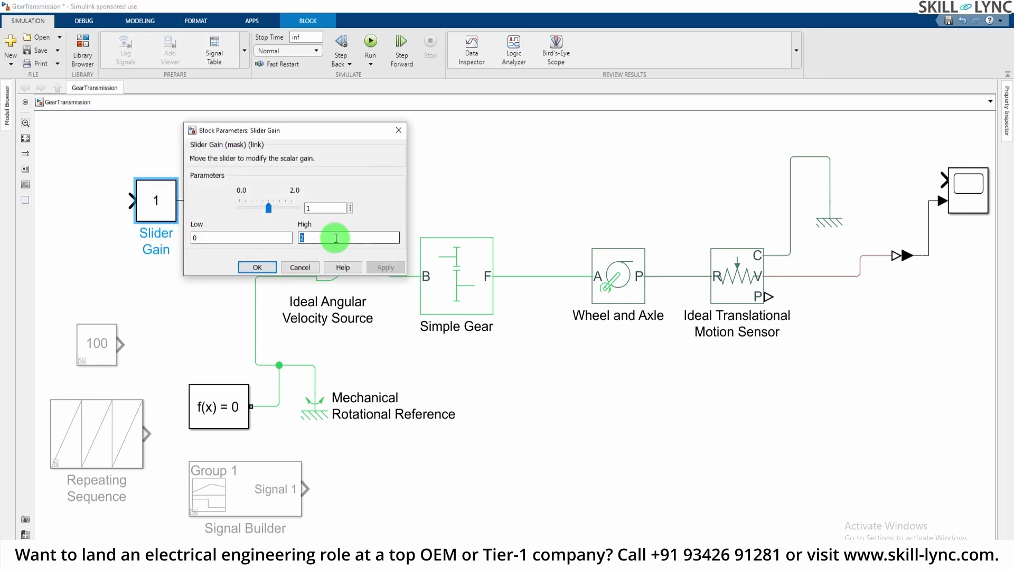
text(2000)
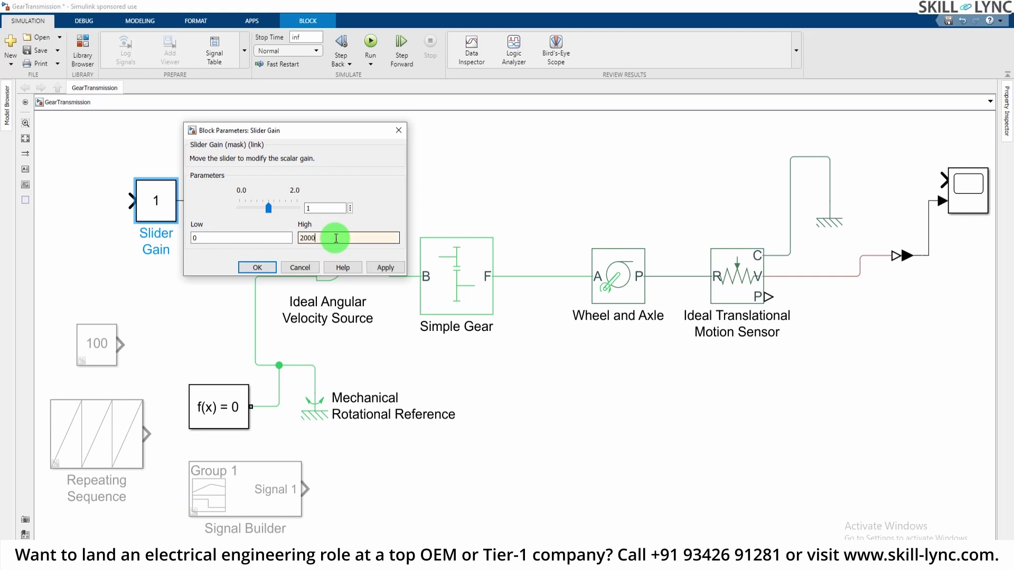
click(272, 266)
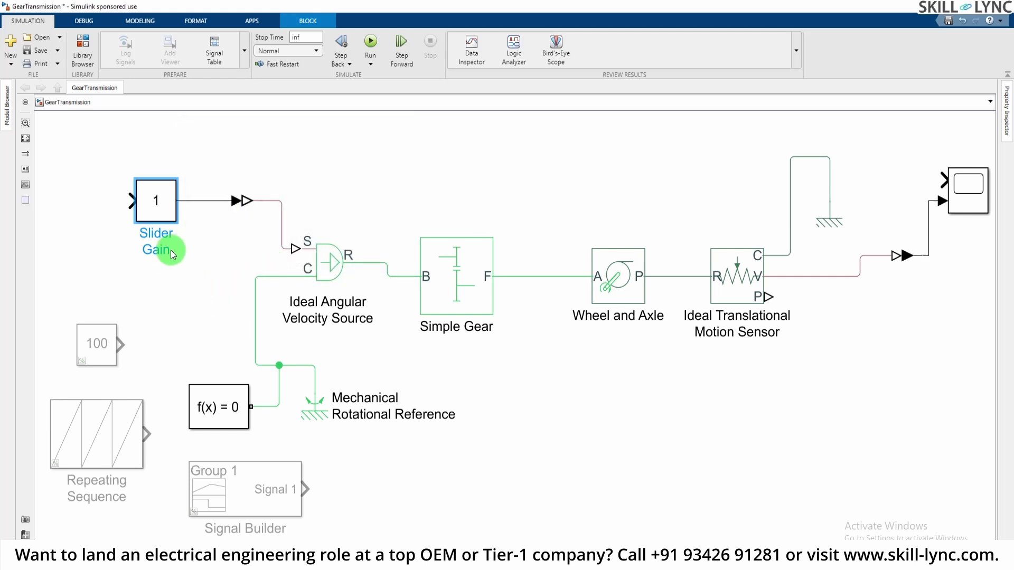
click(168, 200)
double_click(167, 201)
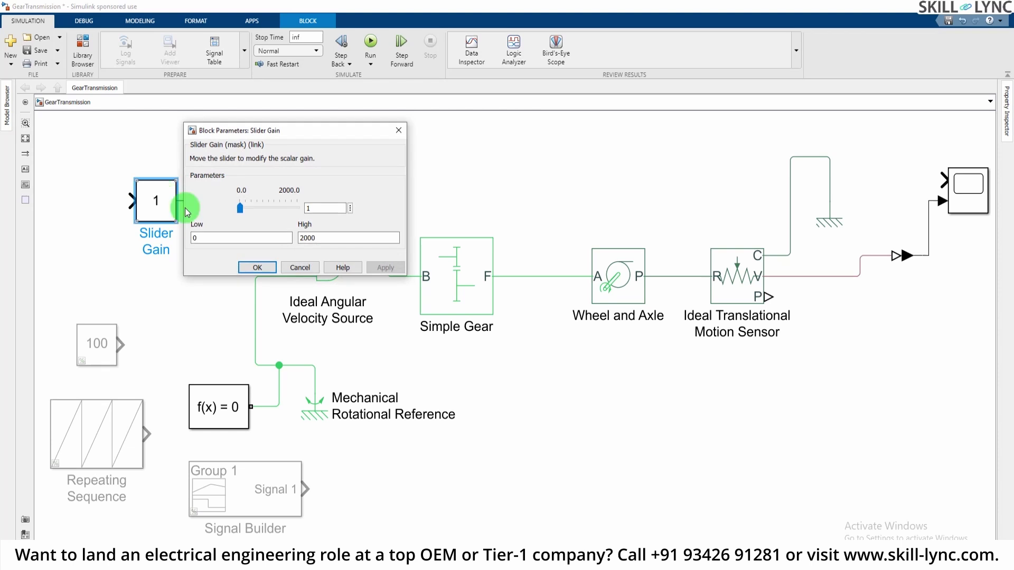
click(309, 269)
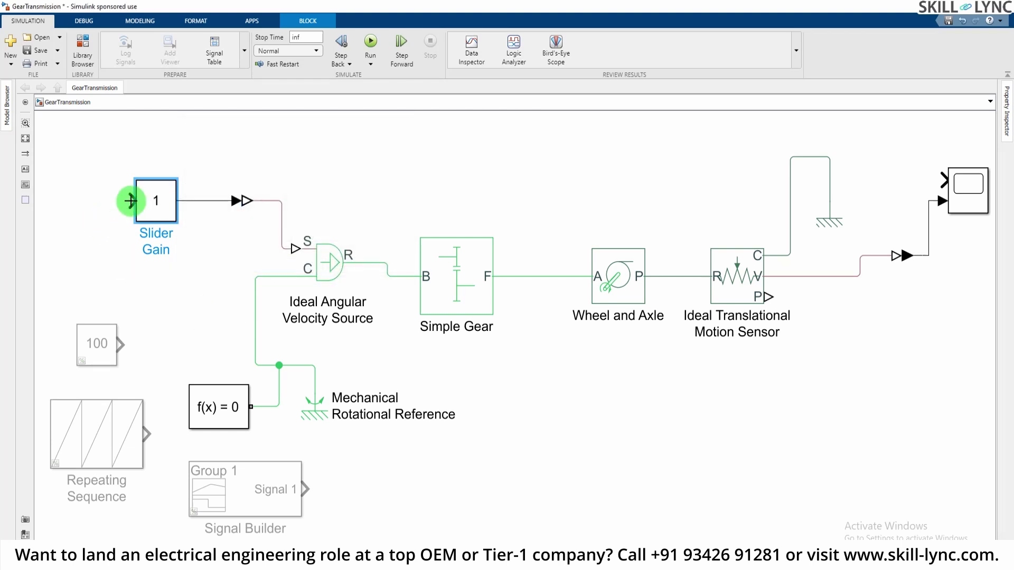
Step: Draw a short unconnected line from the Slider Gain input, and run and stop the simulation
drag(120, 209, 98, 213)
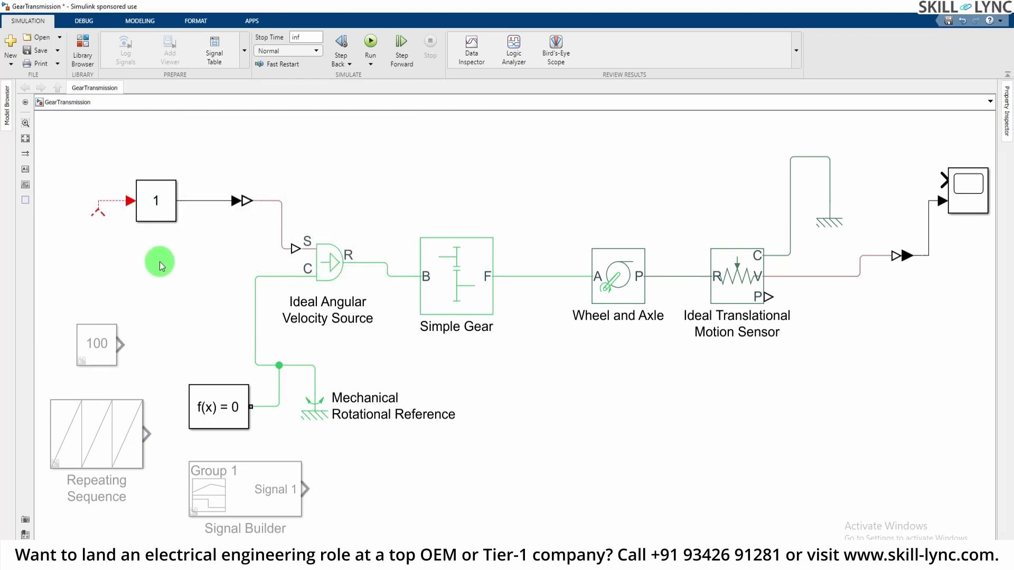
click(371, 42)
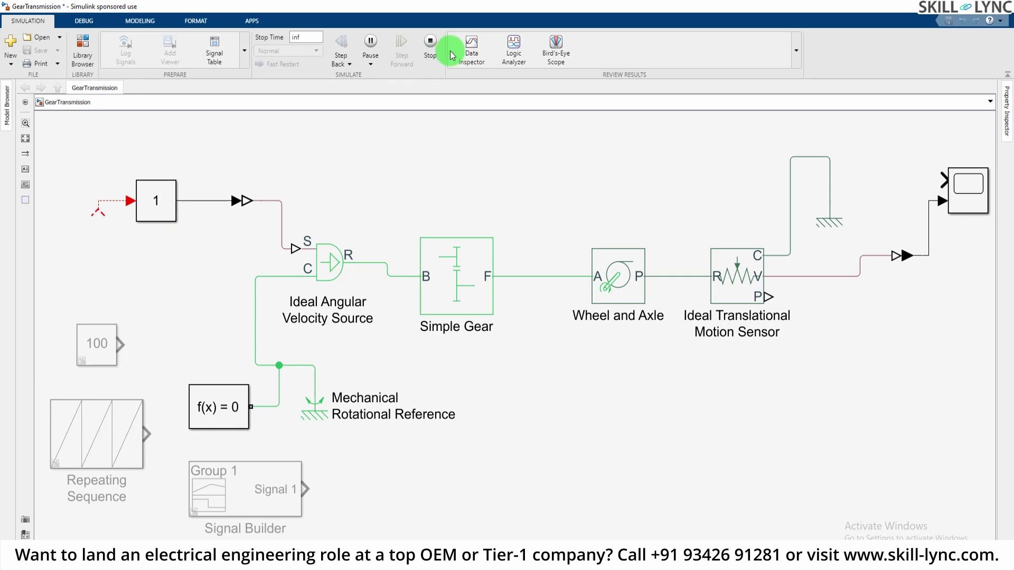
click(430, 45)
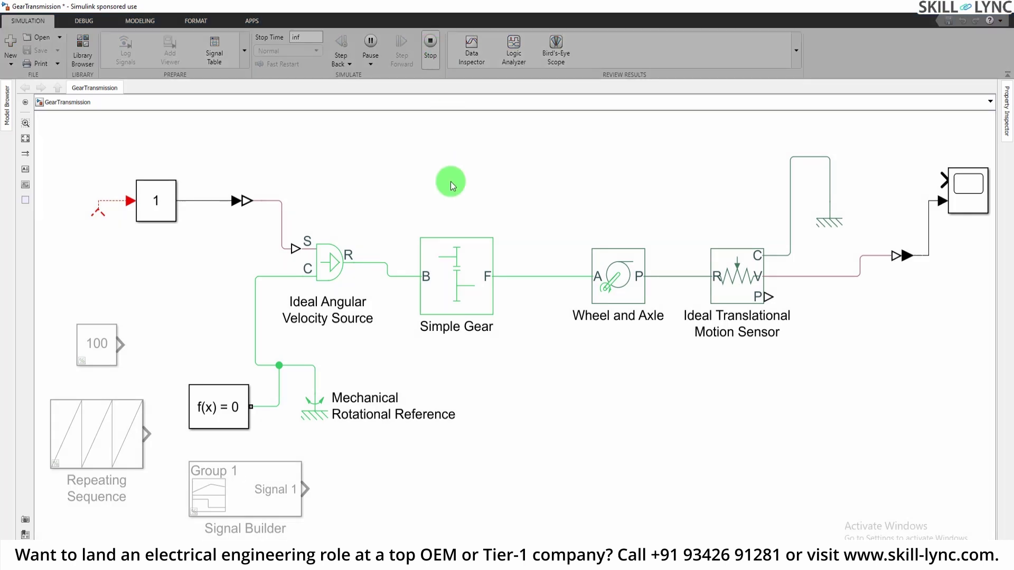
click(152, 202)
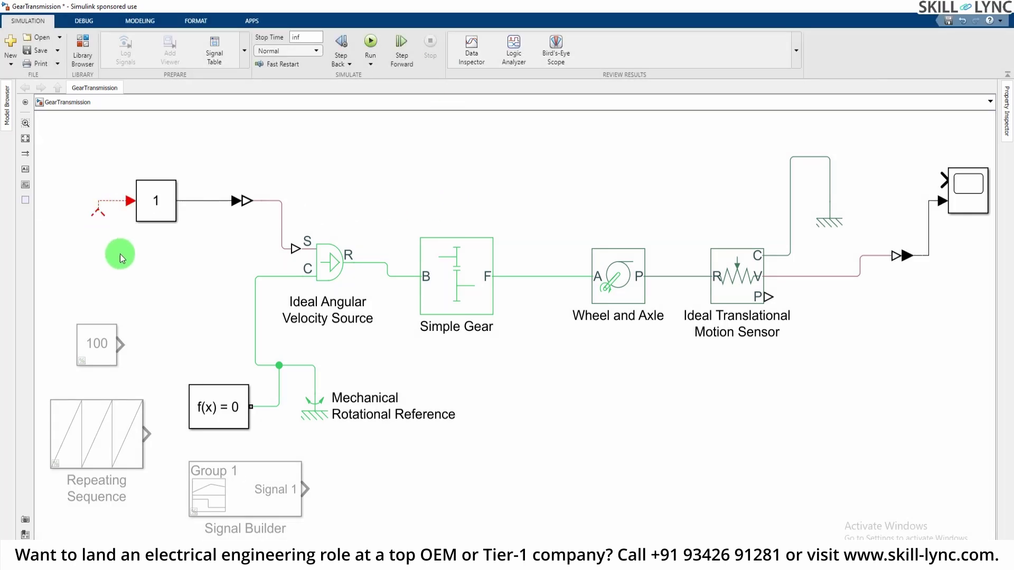
click(109, 202)
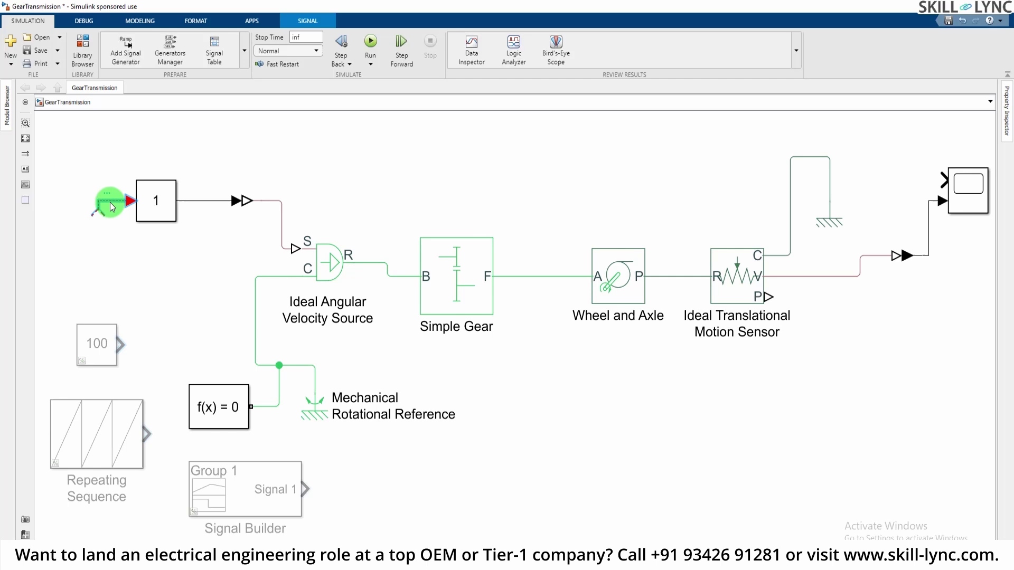
click(281, 151)
click(151, 205)
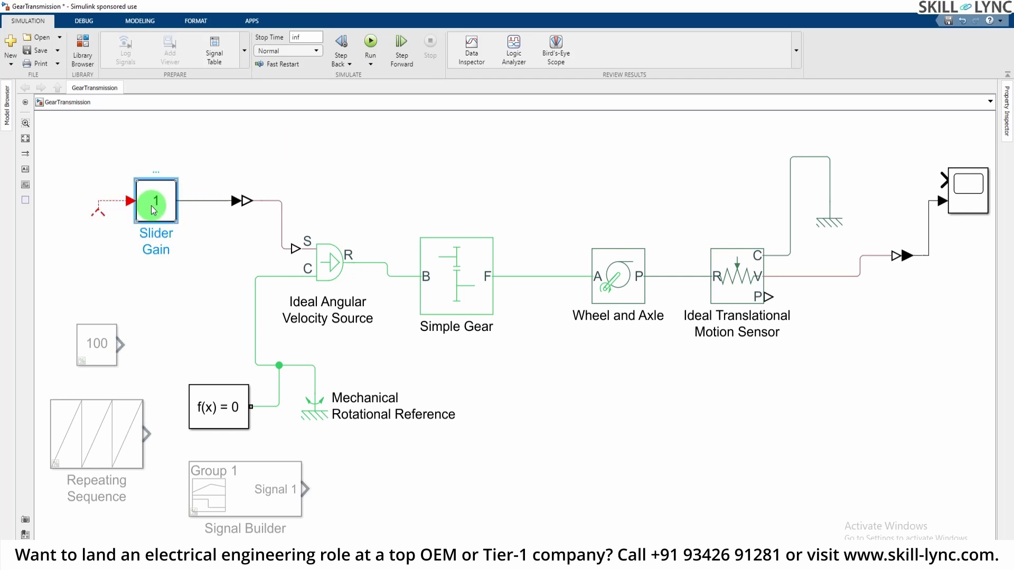
Step: Connect the free upper input of the Scope to the signal line leaving the Slider Gain block
click(950, 167)
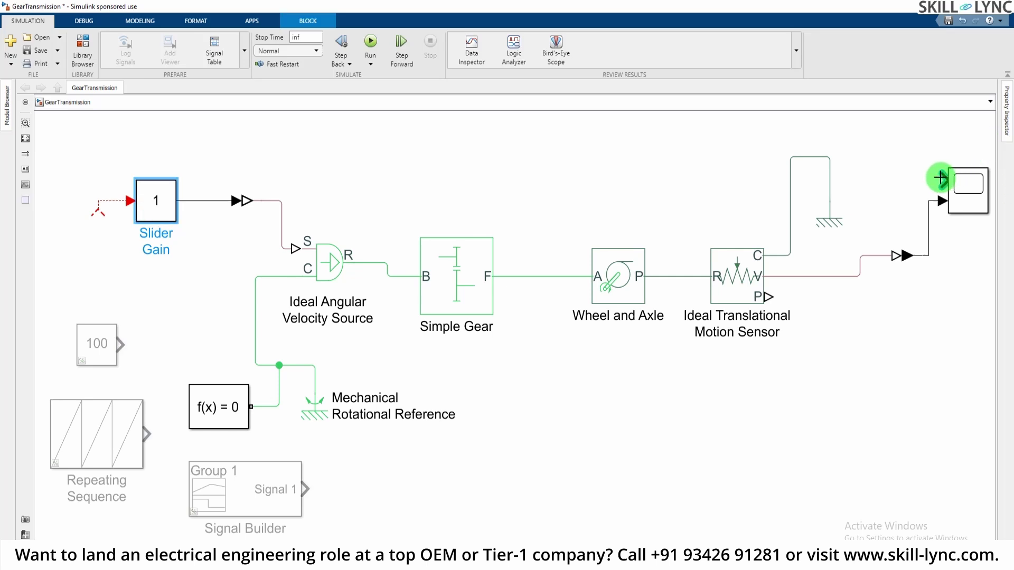
click(266, 161)
click(197, 195)
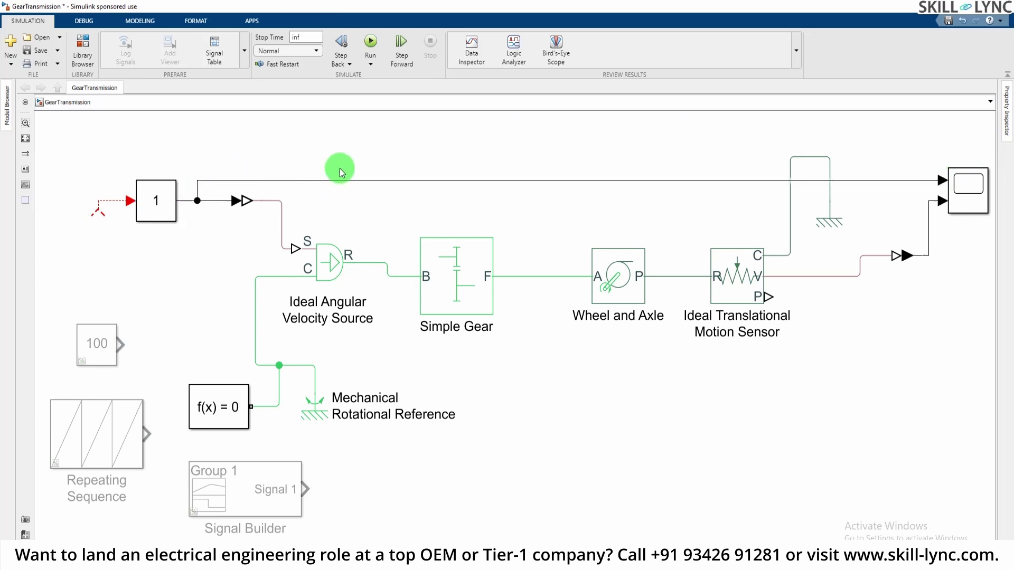
Step: Run the simulation and move the Slider Gain slider to 660 while it is running
click(371, 42)
click(625, 272)
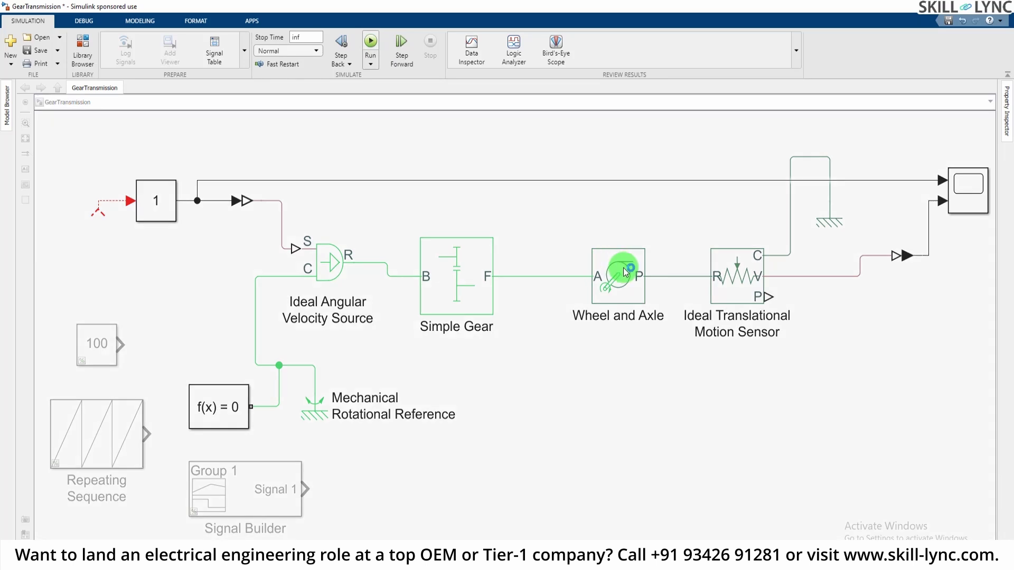
click(252, 296)
click(158, 203)
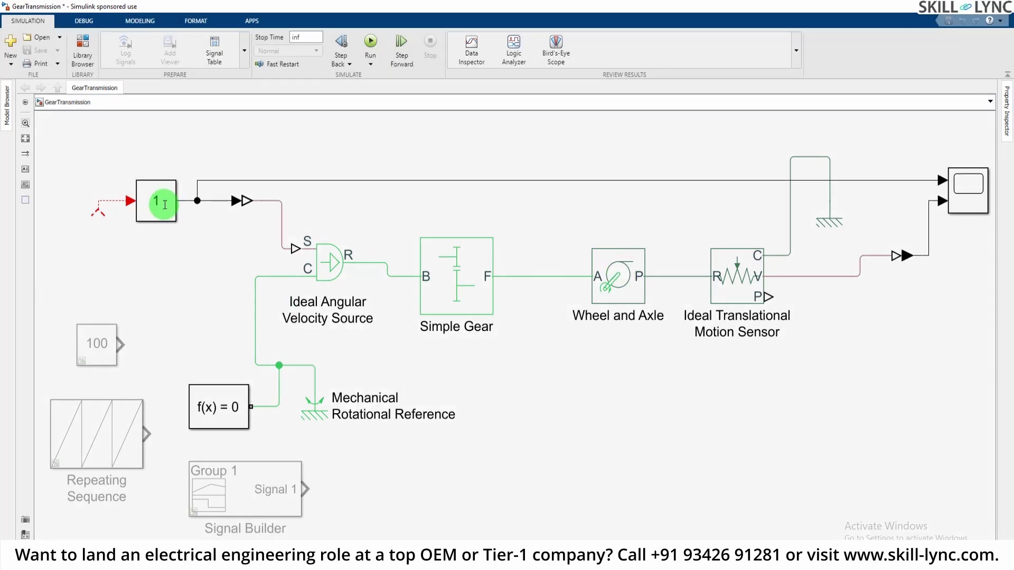
double_click(160, 204)
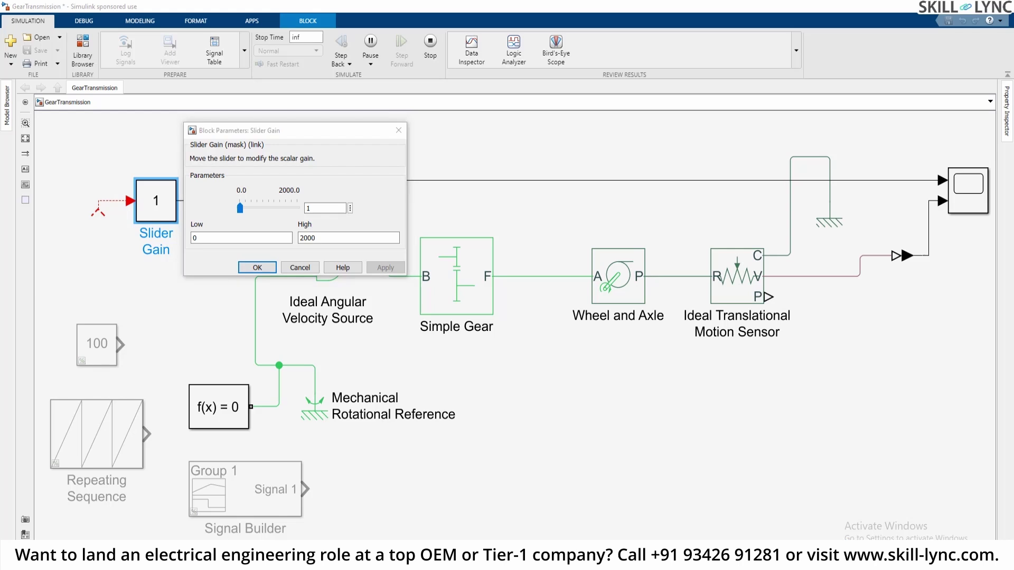
click(240, 208)
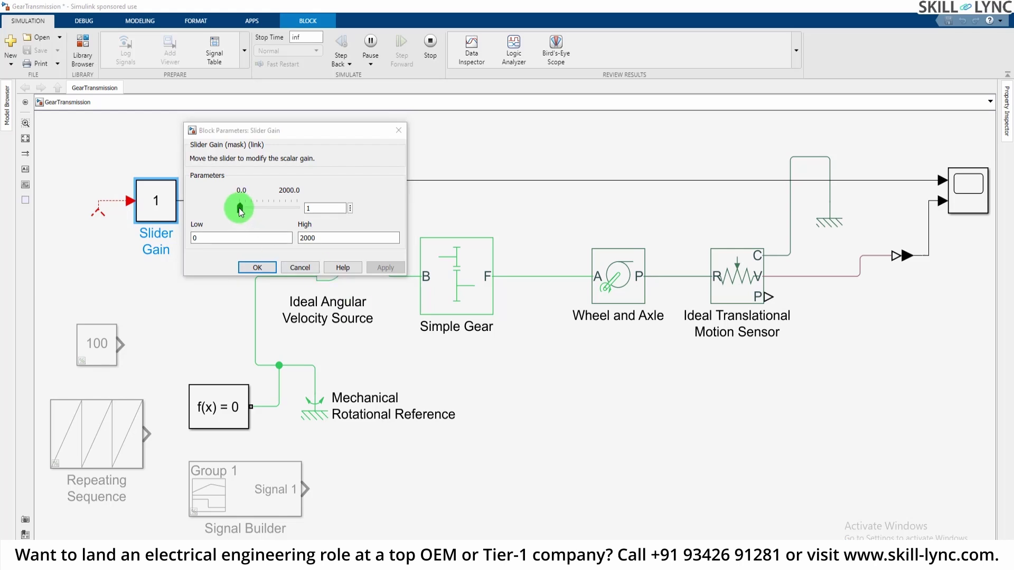
mouse_move(240, 209)
mouse_down()
mouse_move(280, 210)
mouse_move(258, 216)
mouse_up()
drag(214, 173, 369, 232)
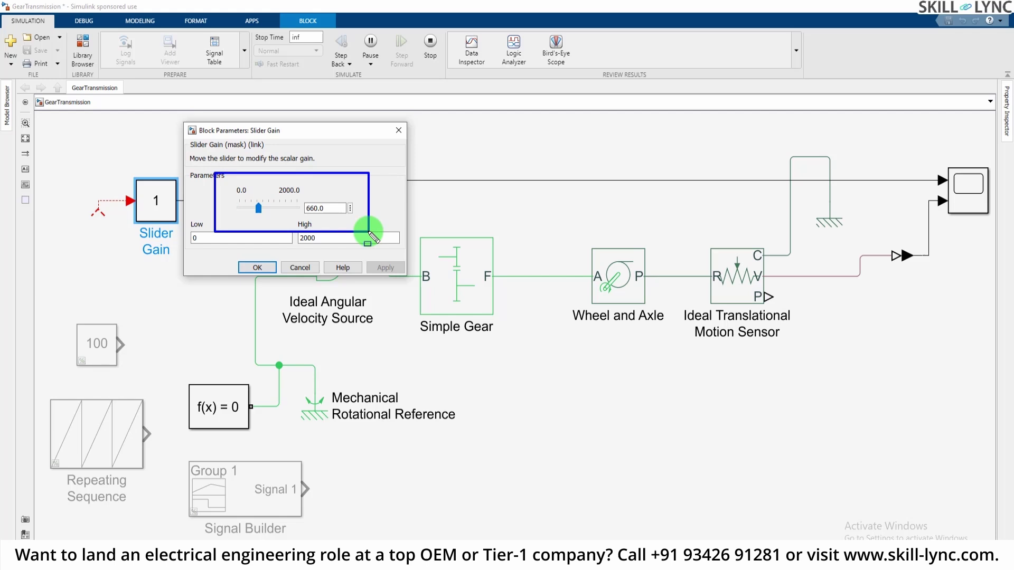
key(Escape)
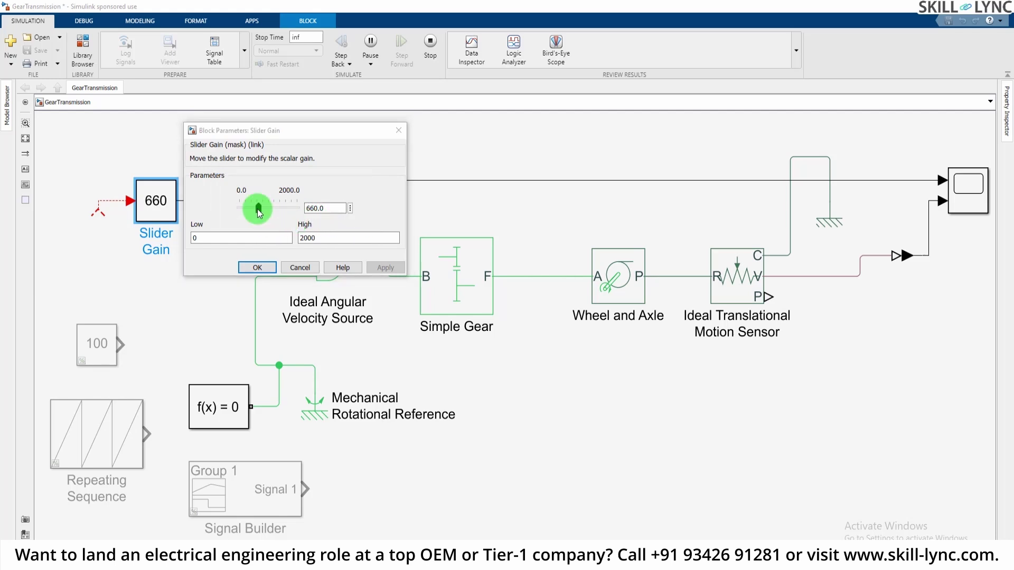
Step: Raise the Slider Gain to 1640 with its slider, accept the value and stop the simulation
drag(259, 212, 286, 203)
click(267, 260)
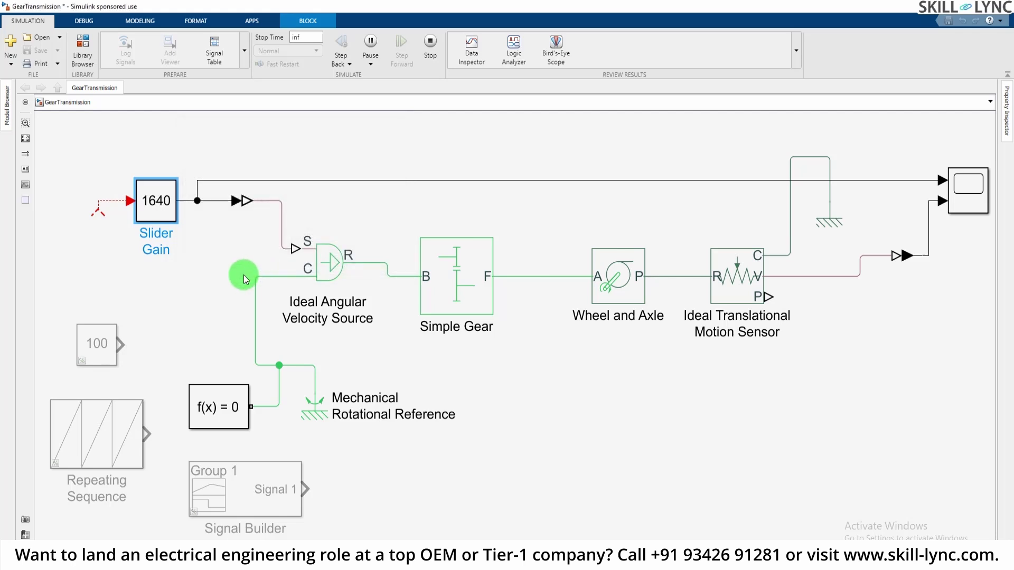
click(162, 211)
click(291, 239)
click(431, 42)
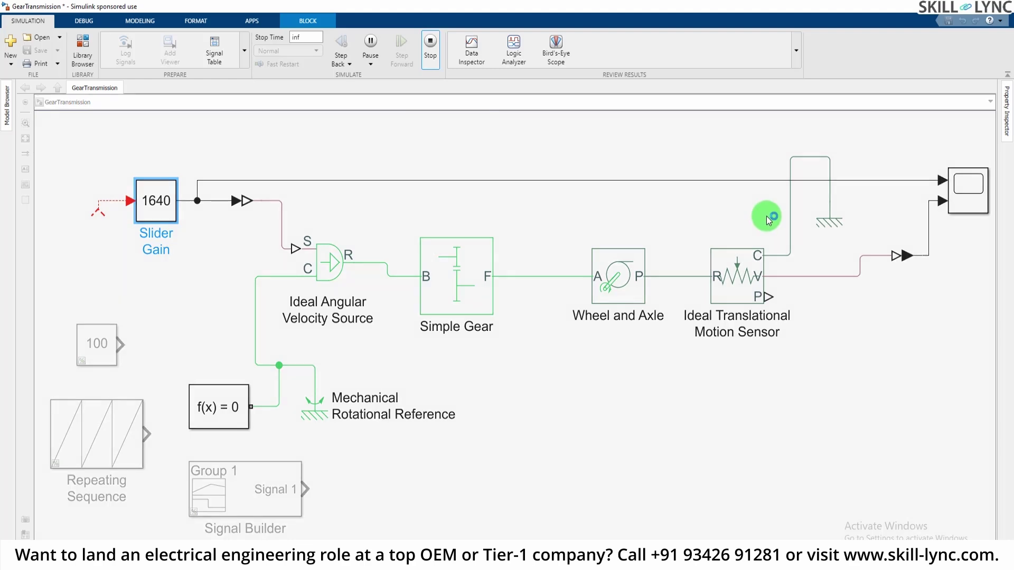
Step: Examine the Slider Gain and PS-Simulink Converter signals in the Scope with the axes fitted to the data, and close it
click(961, 195)
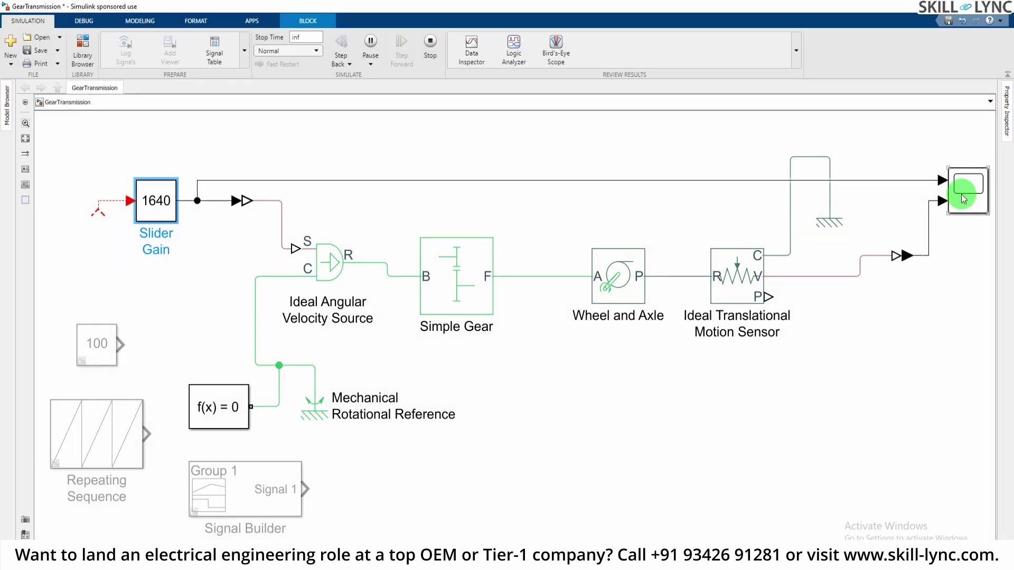
double_click(962, 194)
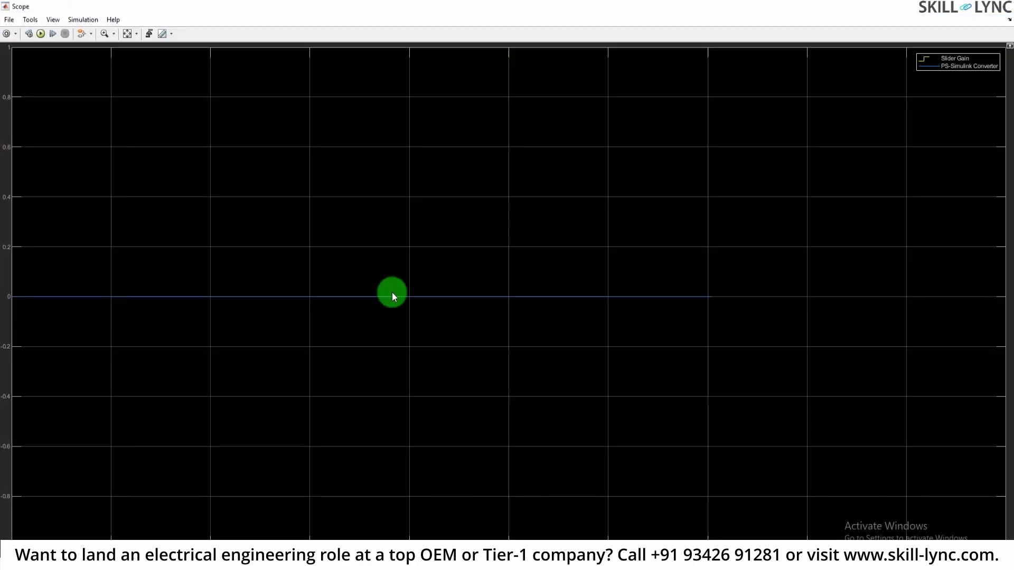
click(127, 33)
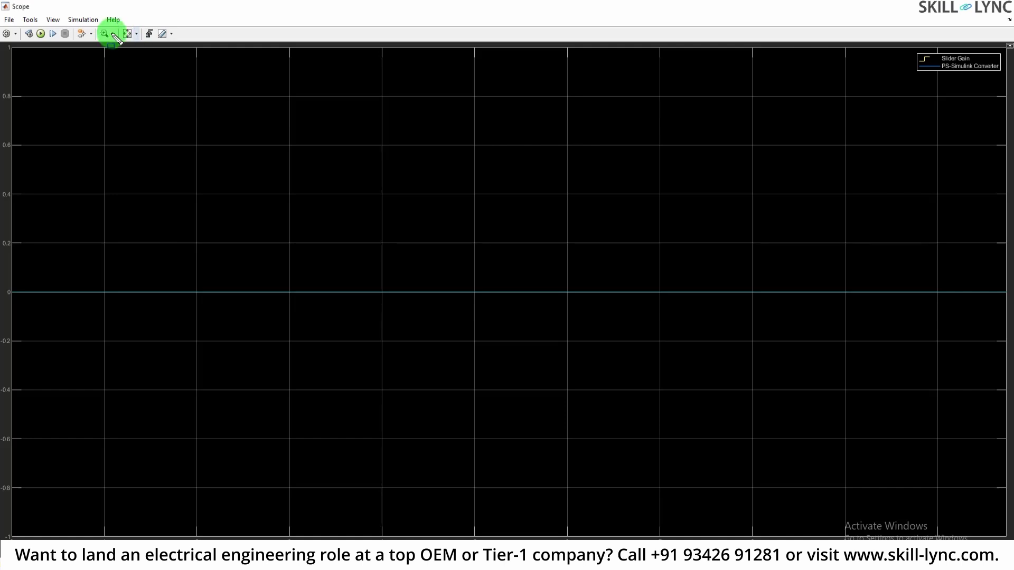
drag(109, 14, 150, 57)
key(Escape)
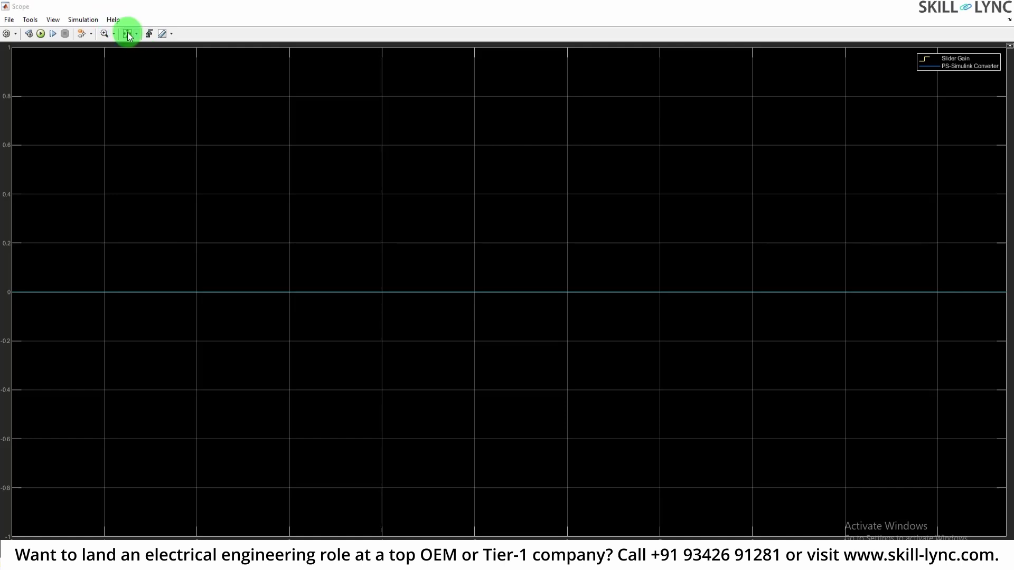
click(126, 33)
click(1003, 15)
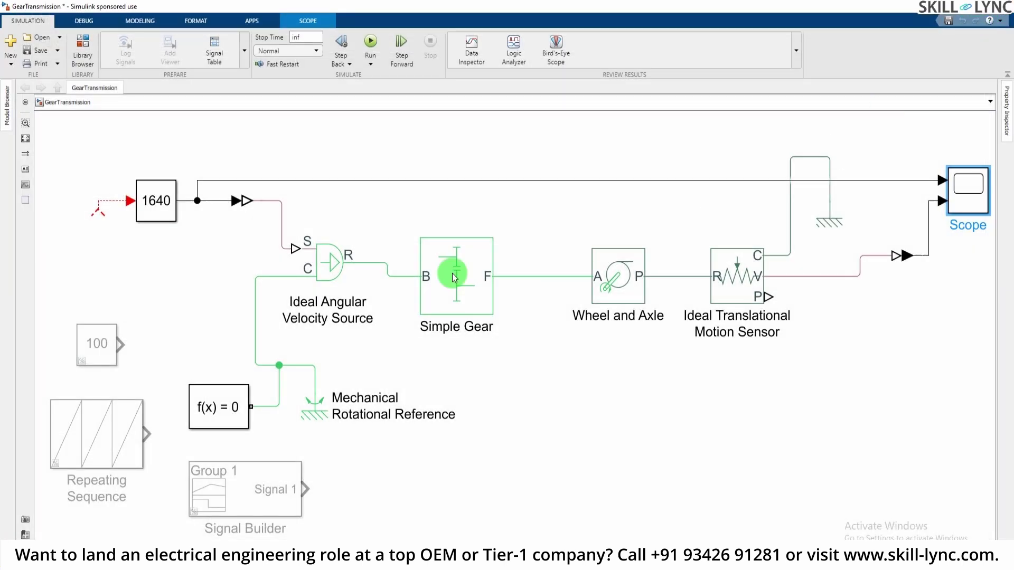
click(154, 210)
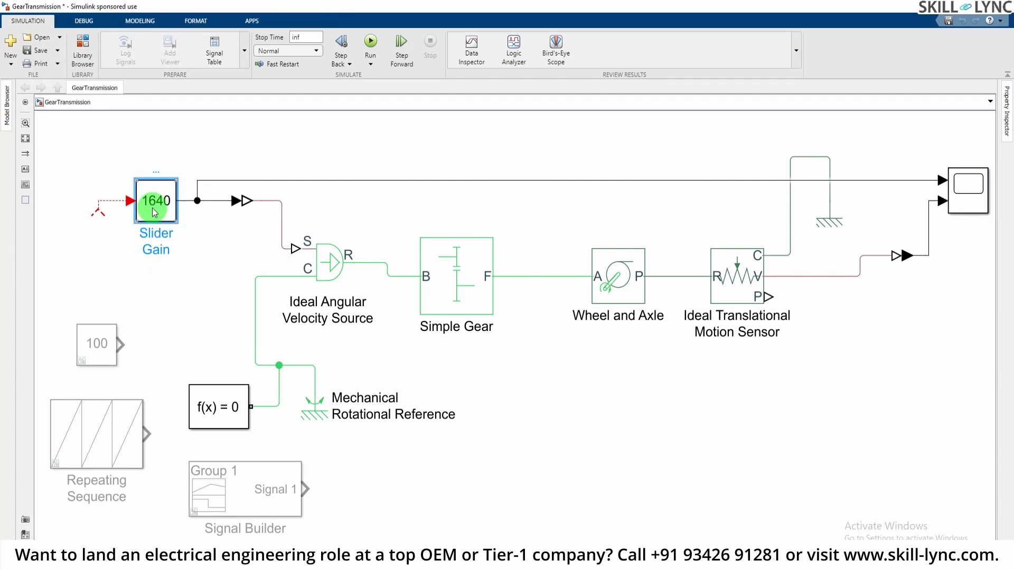
click(169, 206)
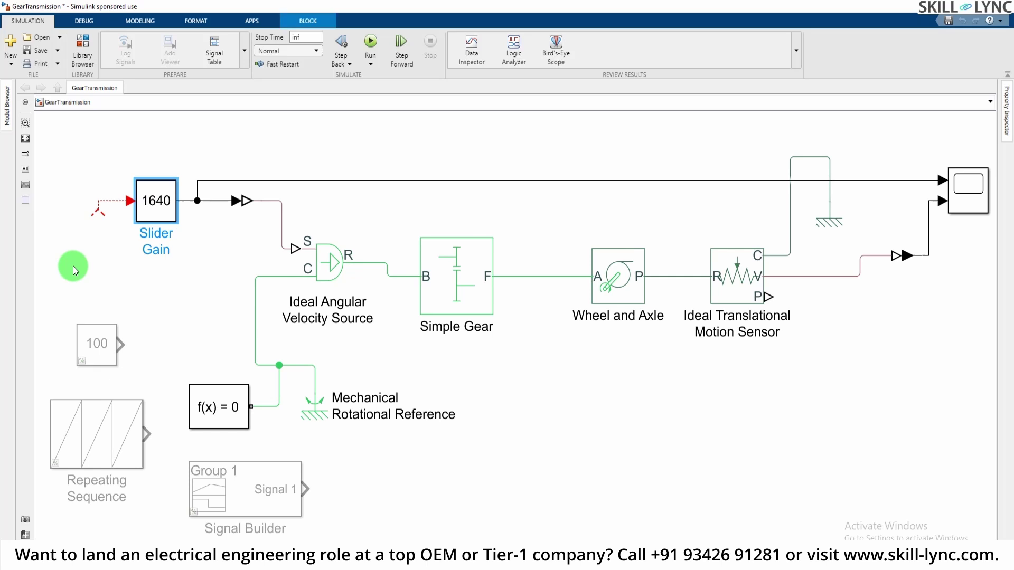
click(80, 249)
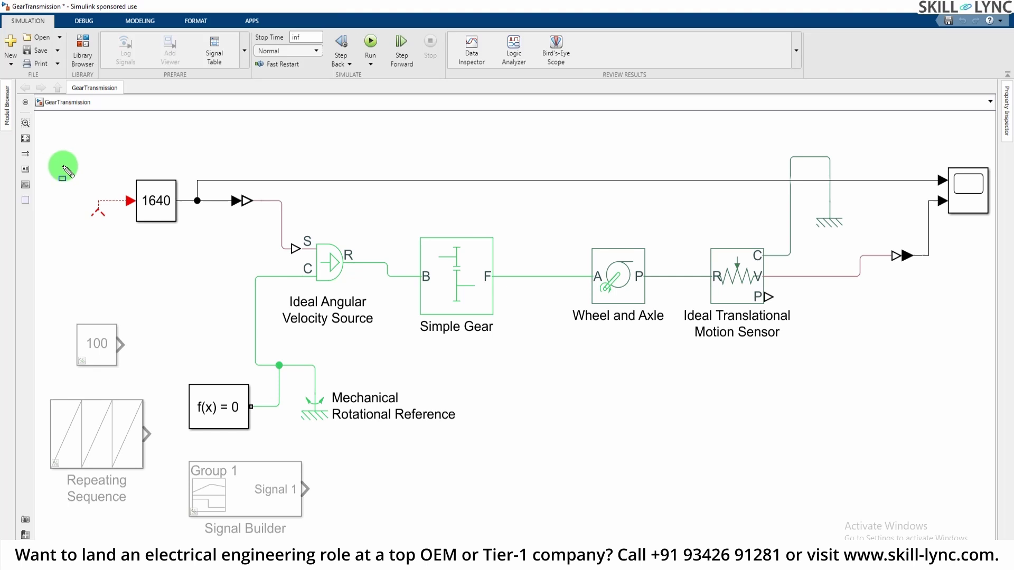
drag(62, 166, 150, 249)
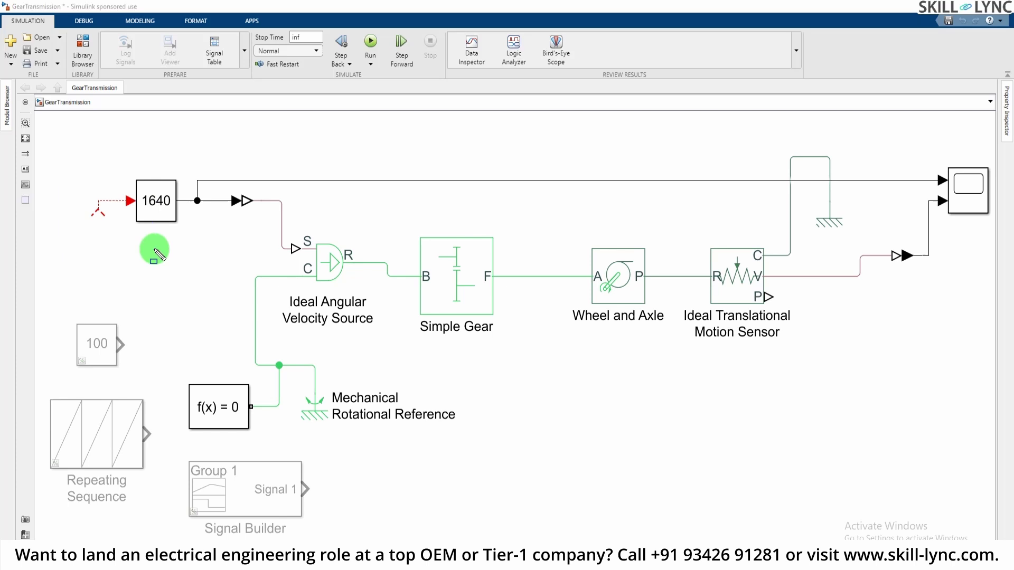
Step: Add a new Constant block with value 1 before the Slider Gain and connect its output to the Slider Gain's open input
double_click(96, 262)
text(constant)
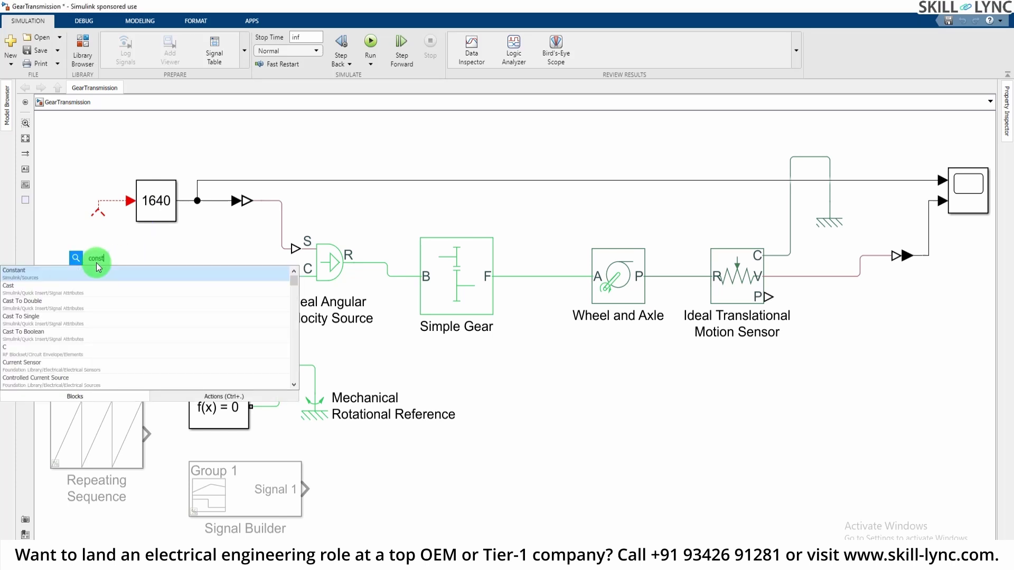
key(Return)
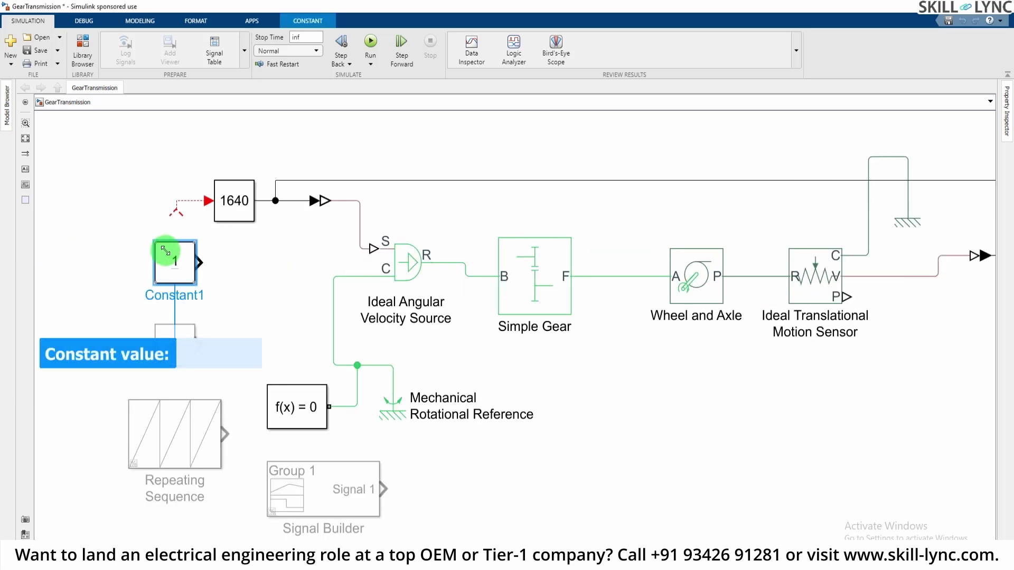
drag(166, 261, 174, 216)
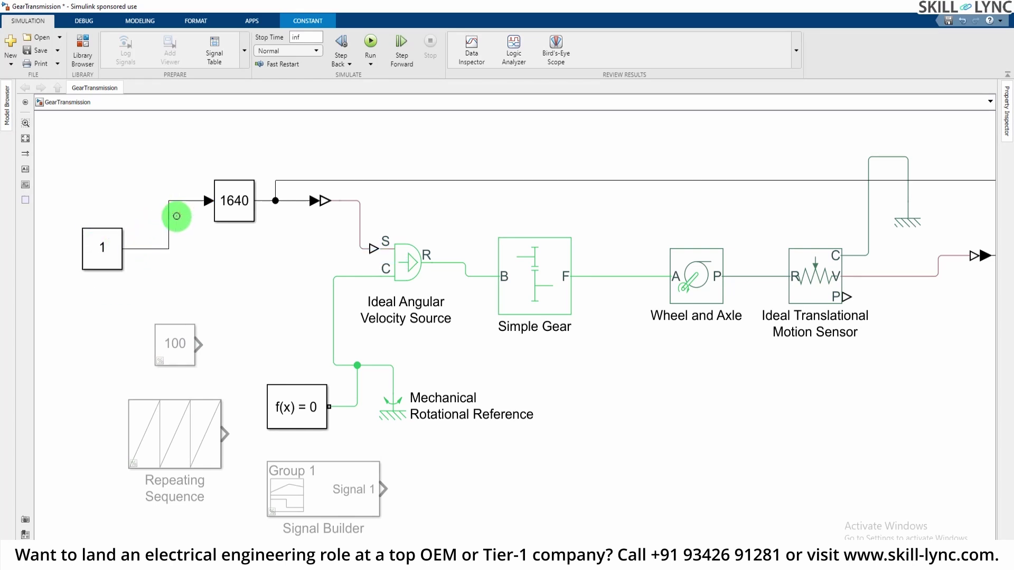
click(106, 253)
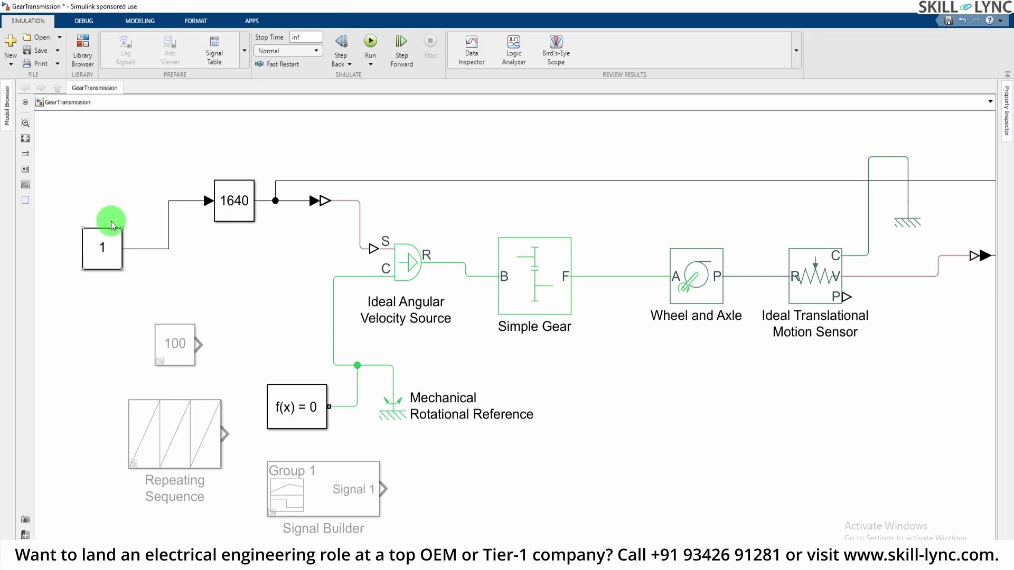
click(228, 185)
click(276, 199)
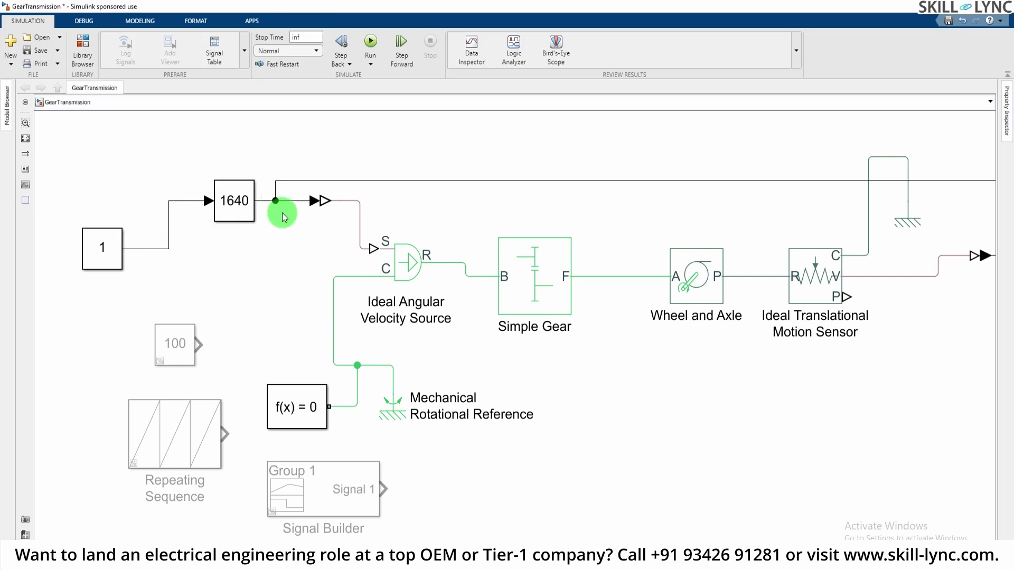
Step: Run the simulation while varying the Slider Gain with its slider, accept a gain of 360 and stop the simulation
click(371, 42)
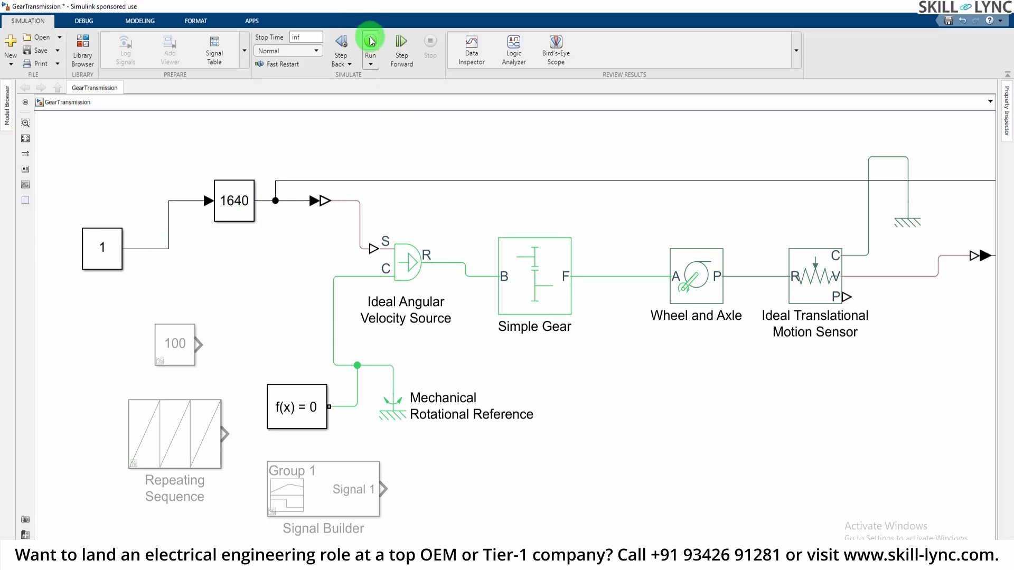
double_click(254, 214)
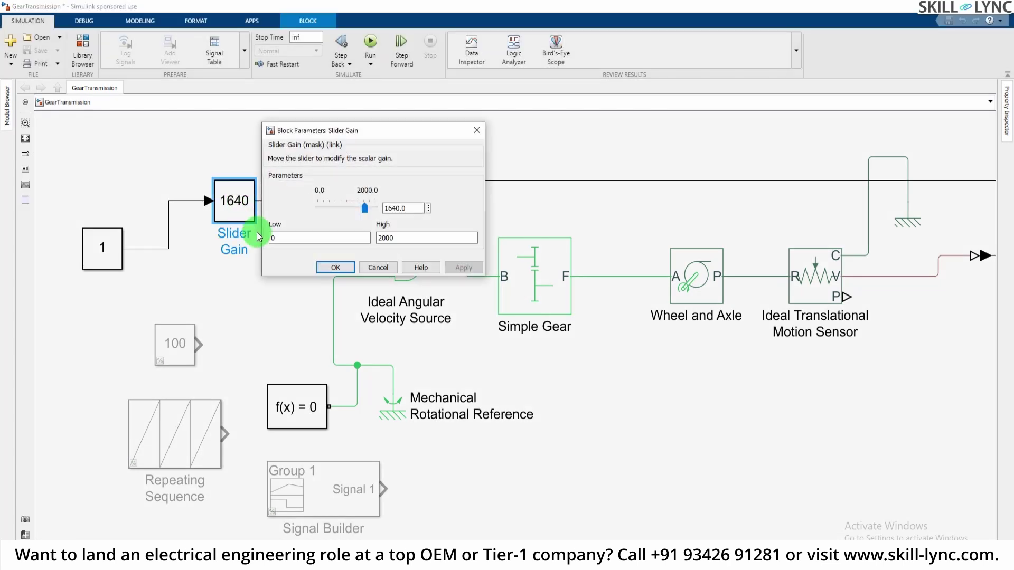
drag(364, 208, 328, 208)
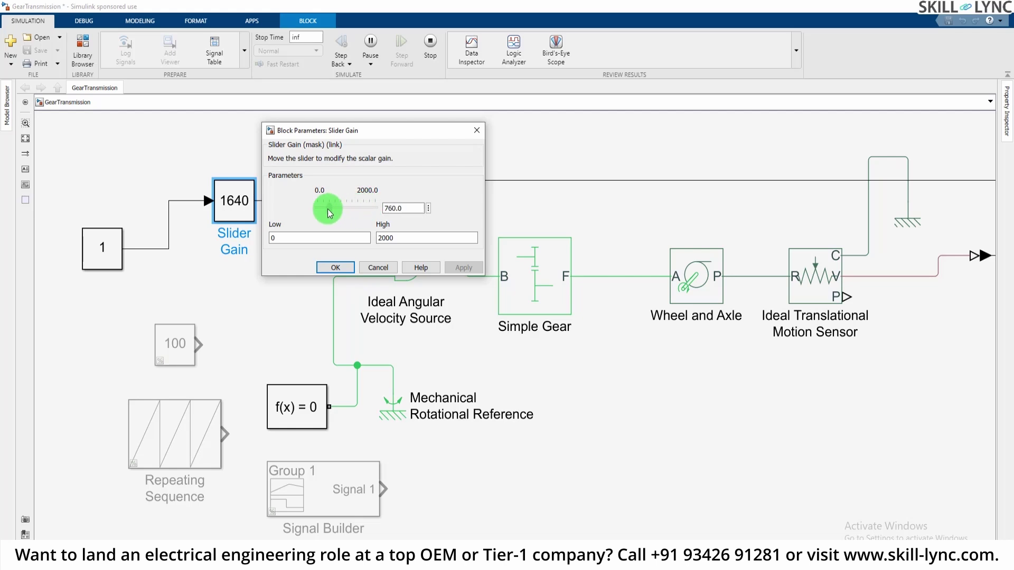
click(335, 267)
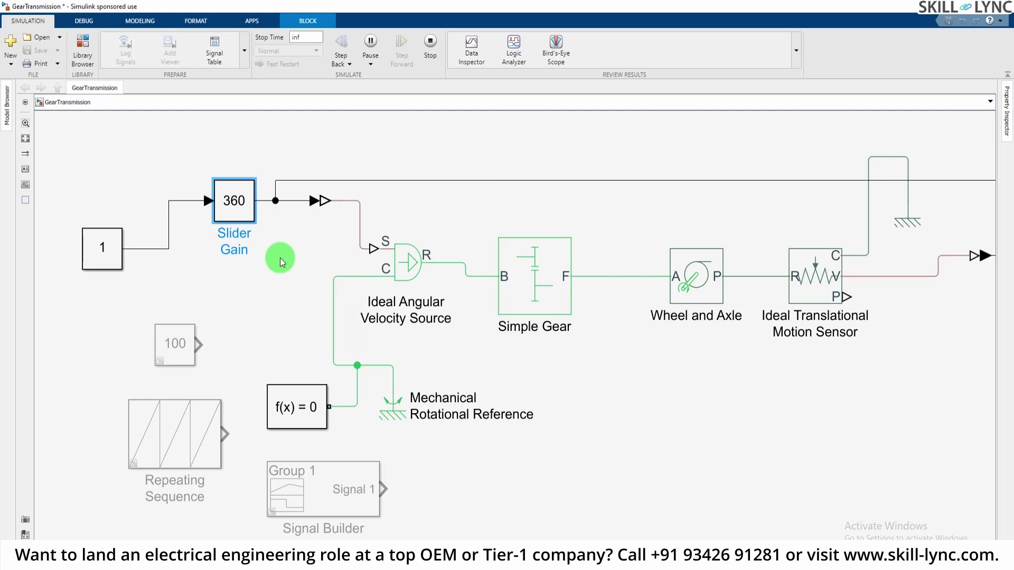
click(437, 50)
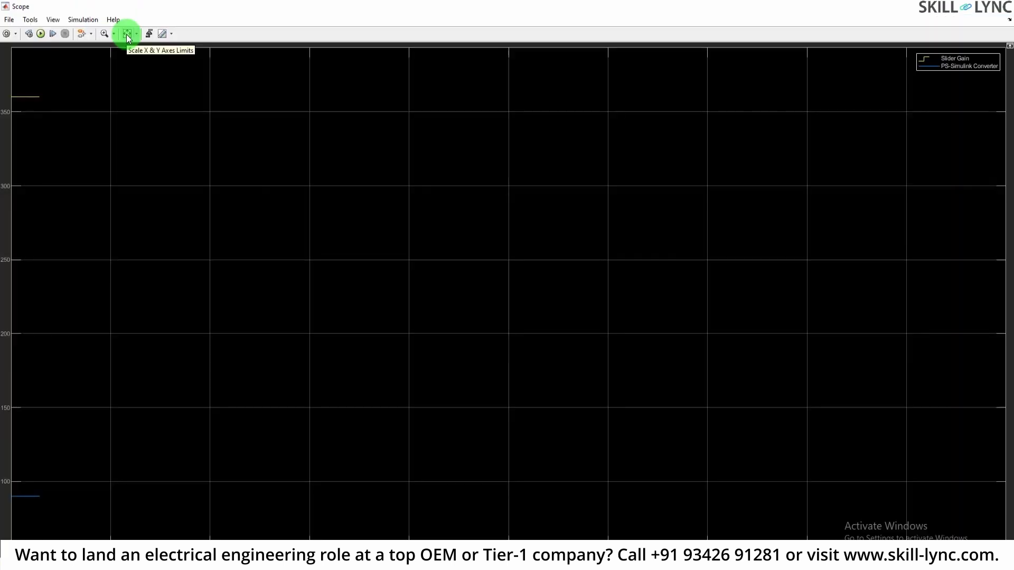
Step: Scale both Scope axes to the whole varied-gain run, compare the Slider Gain and PS-Simulink Converter curves, and return to the model
click(127, 34)
drag(1, 69, 95, 512)
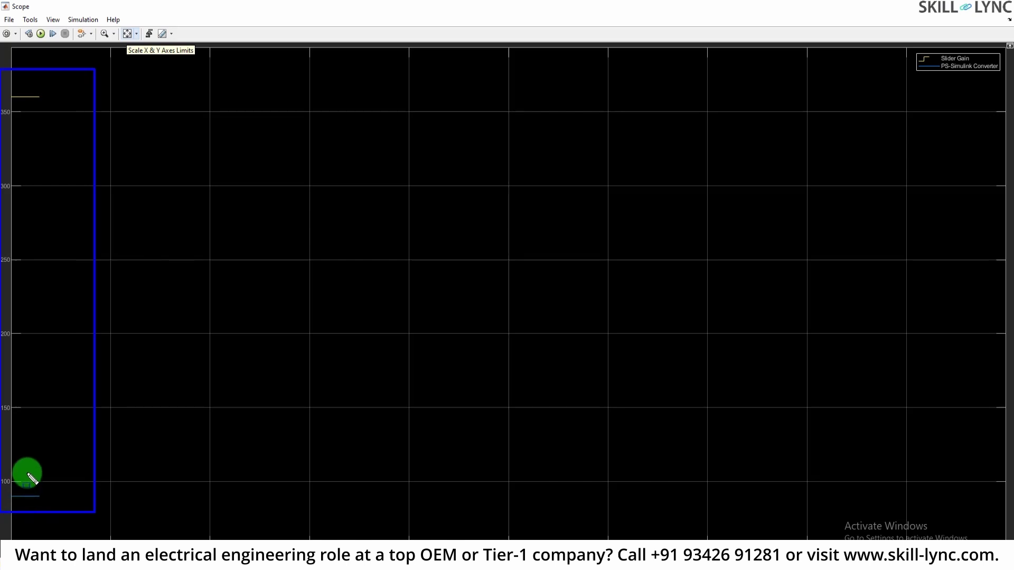
click(128, 33)
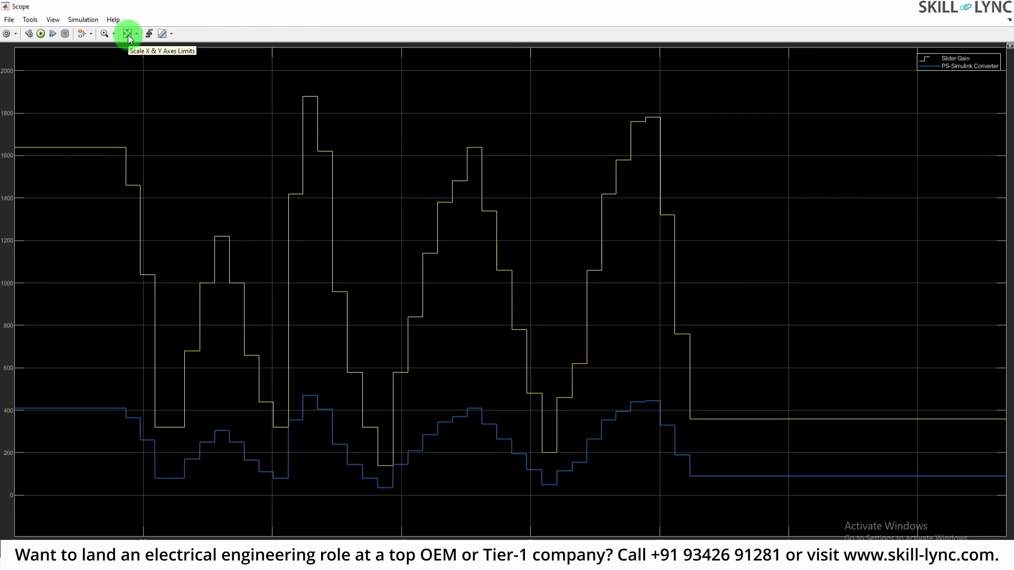
drag(102, 13, 147, 58)
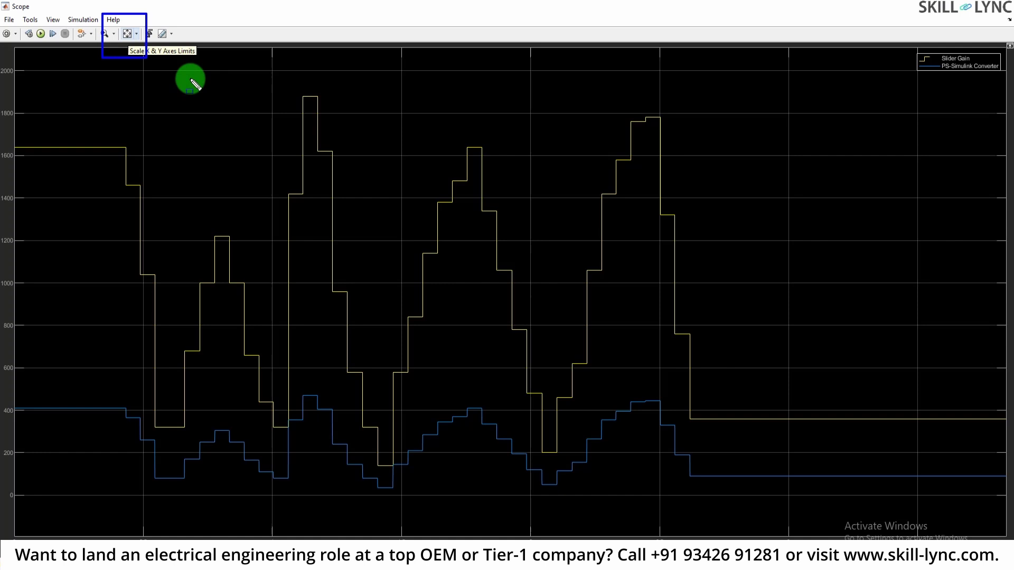
key(Escape)
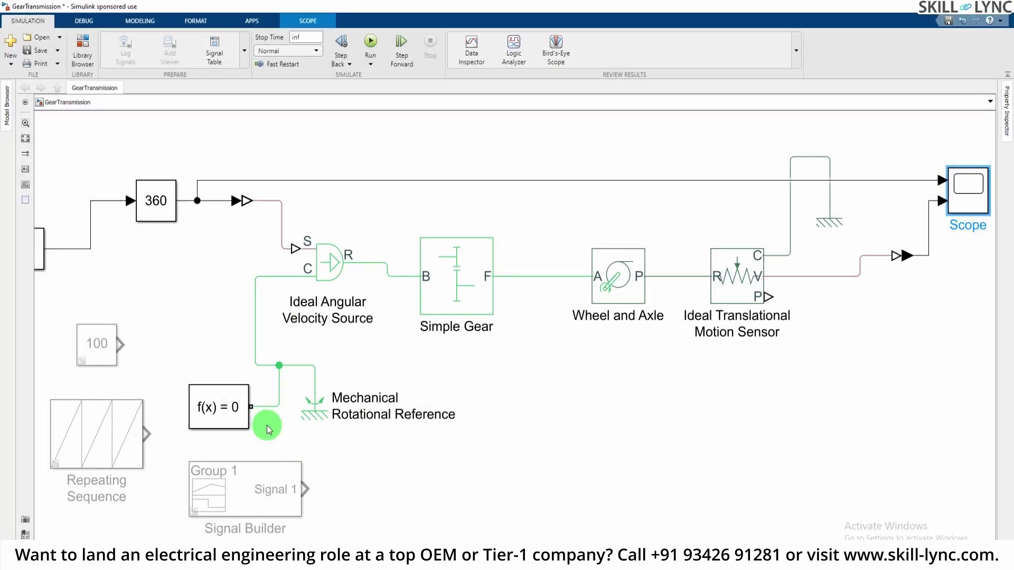
click(585, 404)
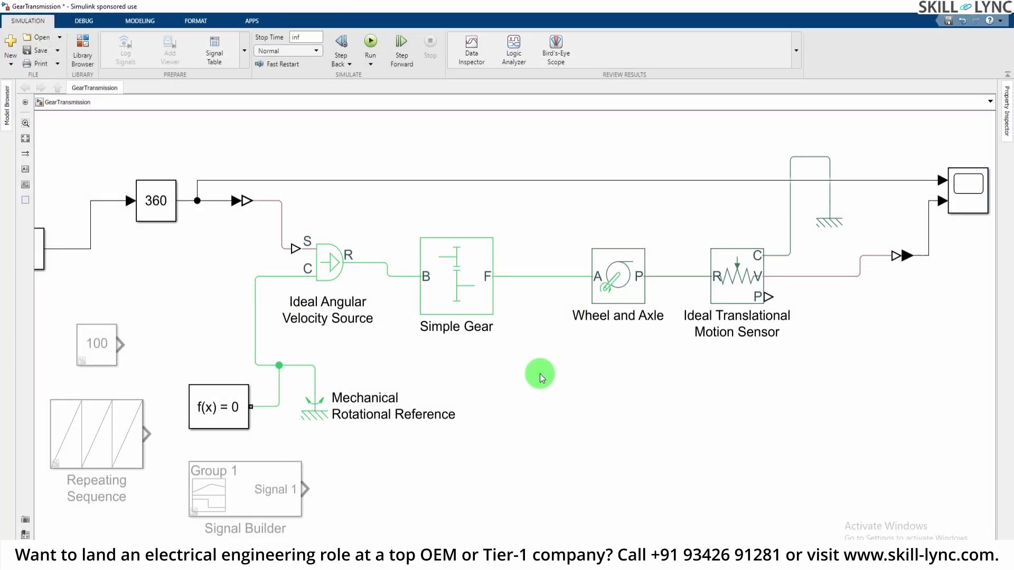
scroll(157, 395, left, 2)
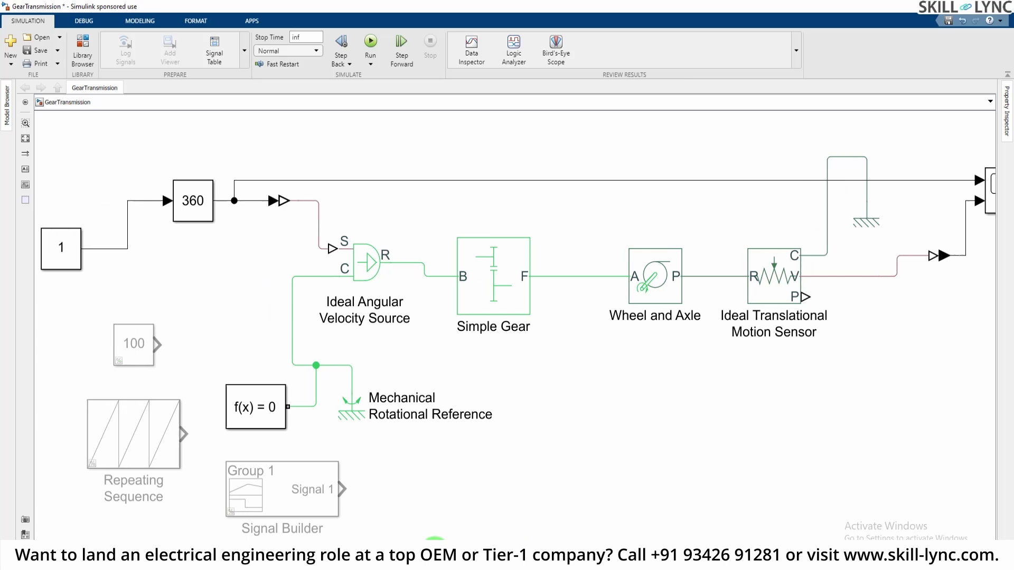